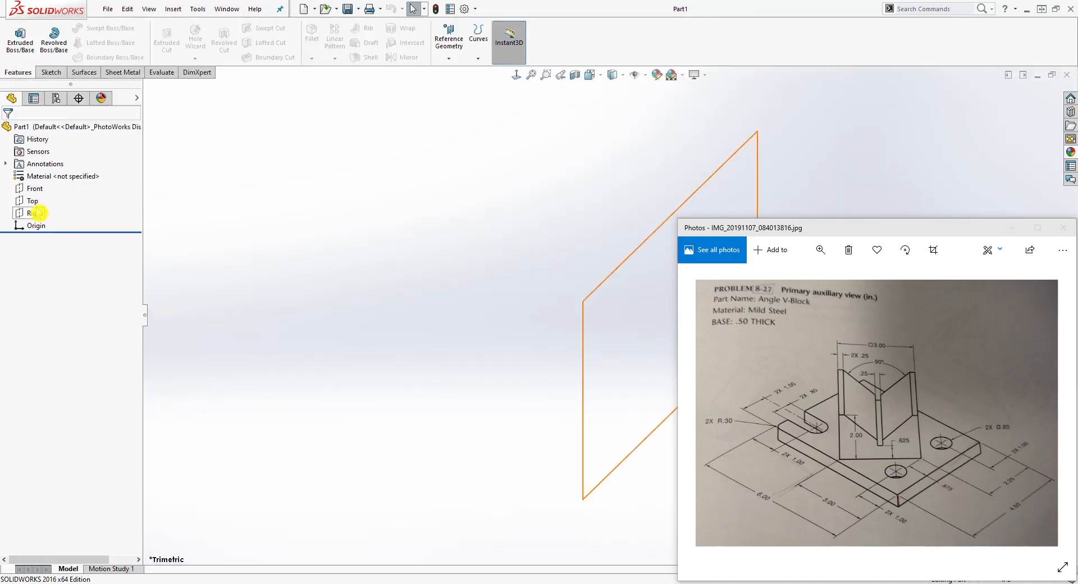
Step: Start a new sketch on the Top plane
{"action": "left_click", "coordinate": [51, 72]}
{"action": "left_click", "coordinate": [15, 35]}
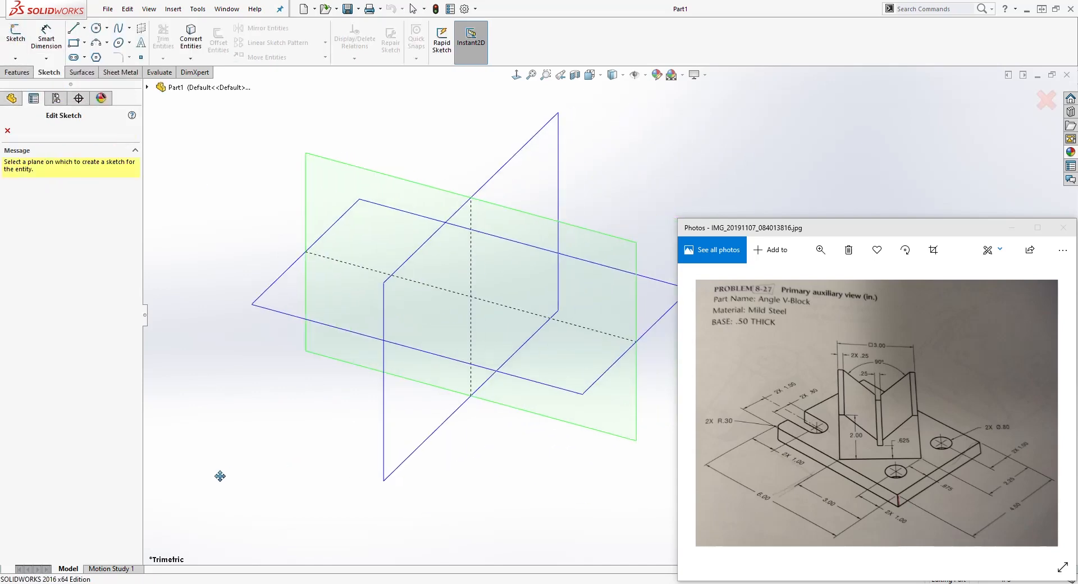
{"action": "left_click", "coordinate": [658, 300]}
{"action": "middle_click_drag", "start_coordinate": [641, 413], "coordinate": [614, 397], "text": "ctrl"}
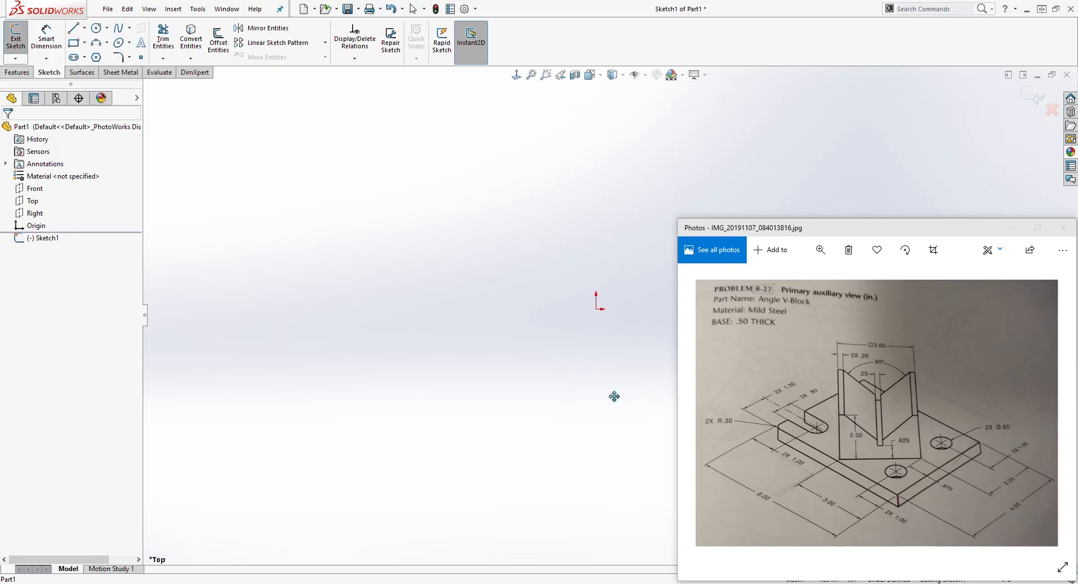
Step: Draw a center rectangle about 6.29 in wide and 3.84 in high, centered on the origin
{"action": "left_click", "coordinate": [84, 43]}
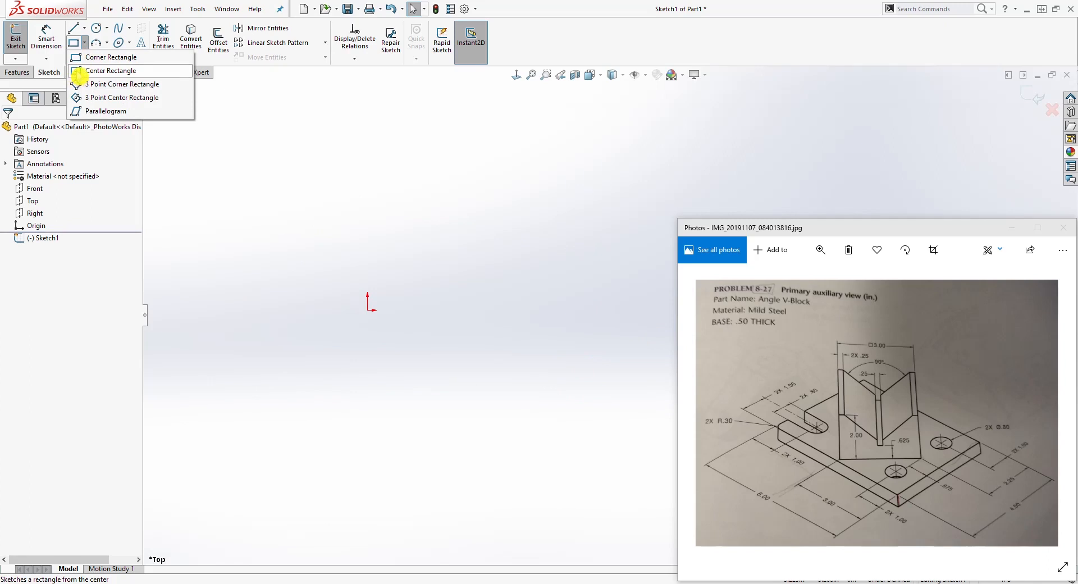
{"action": "left_click", "coordinate": [78, 71]}
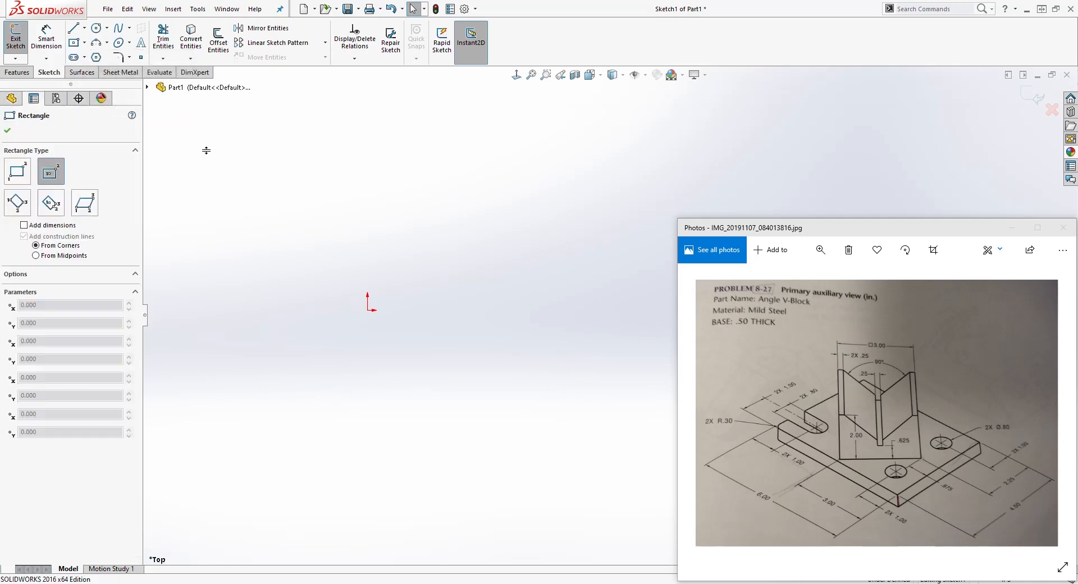
{"action": "left_click", "coordinate": [368, 310]}
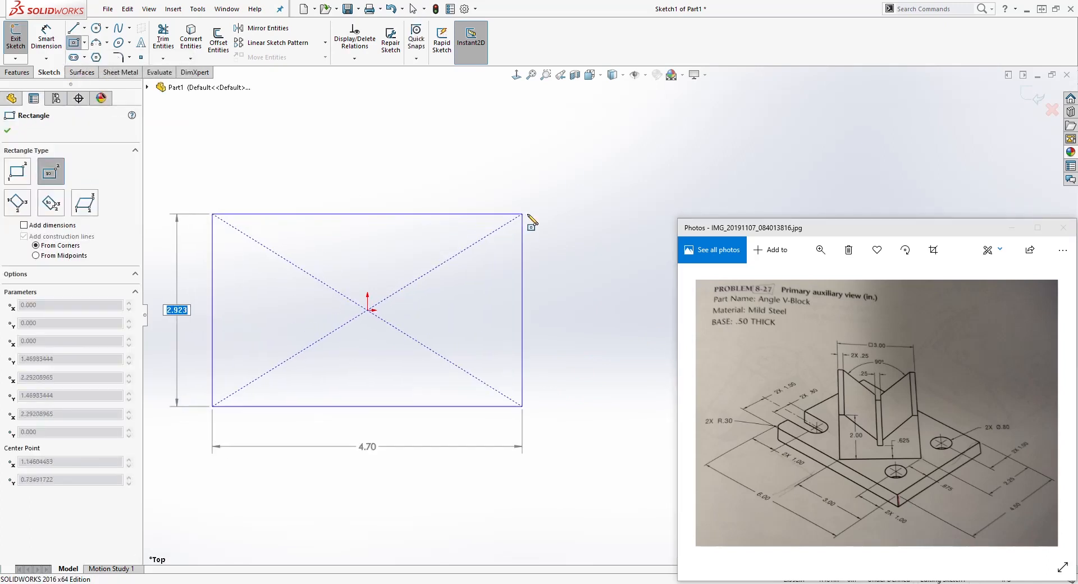
{"action": "left_click", "coordinate": [544, 185]}
{"action": "scroll", "coordinate": [534, 291], "scroll_direction": "up", "scroll_amount": 3}
{"action": "scroll", "coordinate": [552, 248], "scroll_direction": "down", "scroll_amount": 2}
{"action": "key", "text": "Escape"}
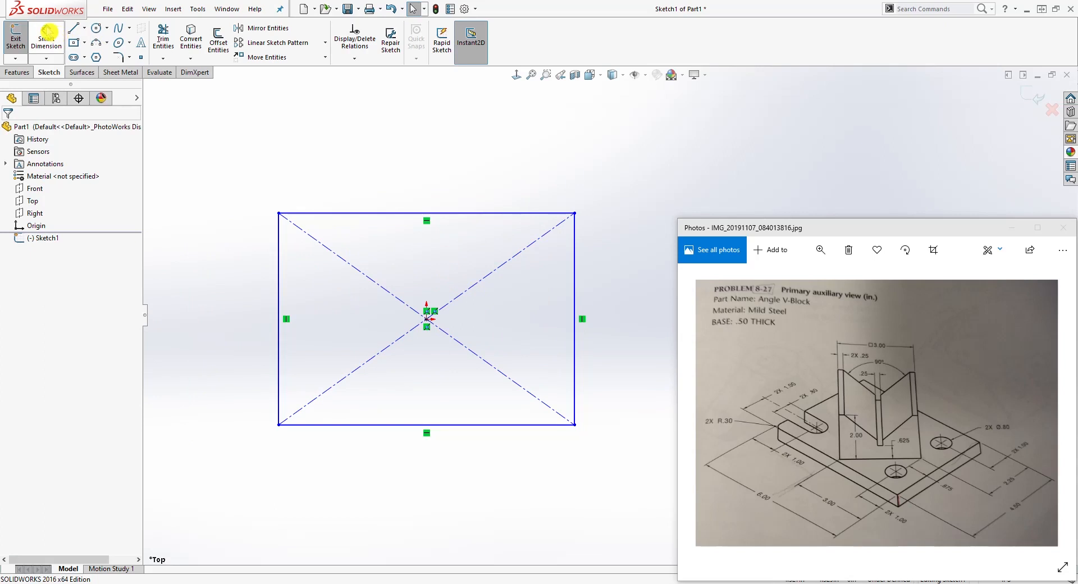
Step: Dimension the rectangle 4.5 in high and 6 in wide
{"action": "left_click", "coordinate": [49, 32]}
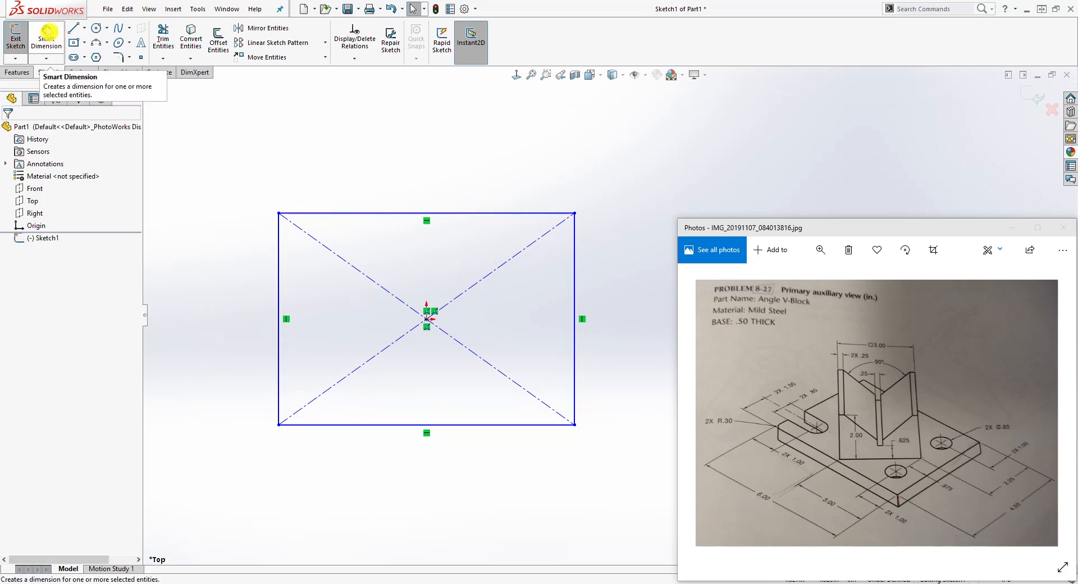
{"action": "left_click", "coordinate": [574, 289]}
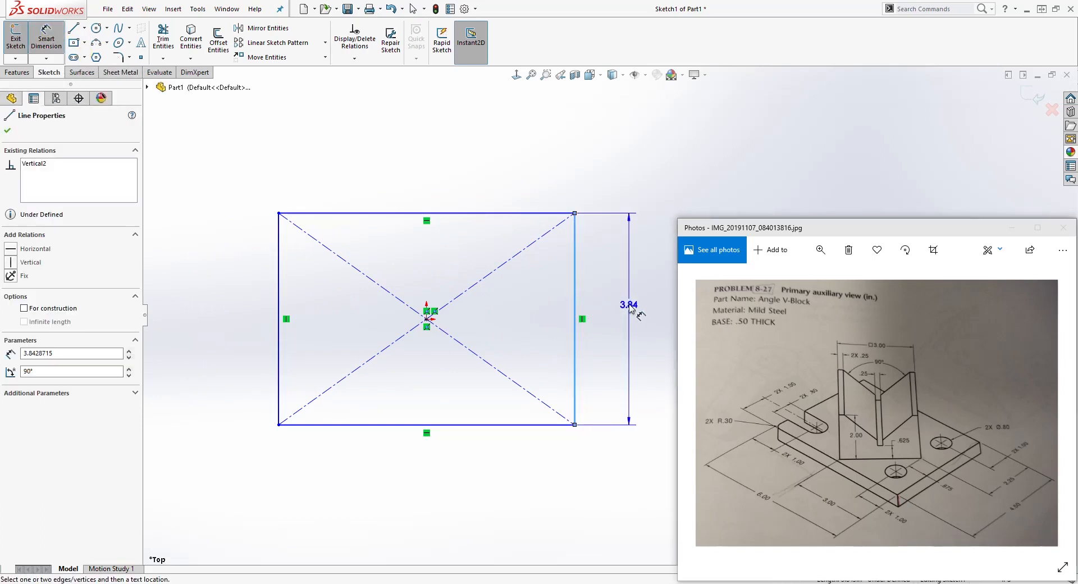
{"action": "left_click", "coordinate": [630, 306]}
{"action": "type", "text": "4.5"}
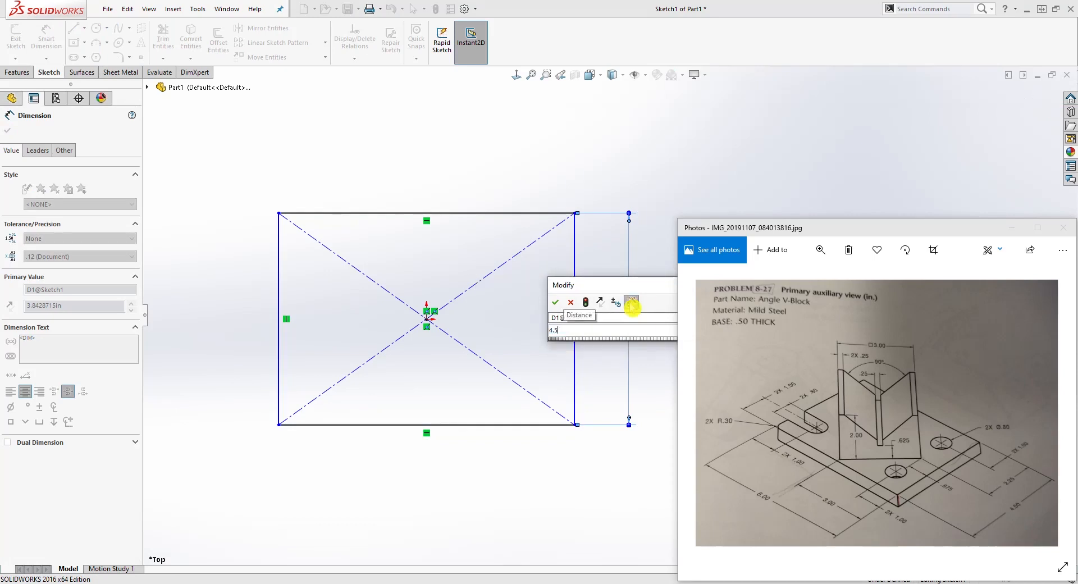
{"action": "key", "text": "Return"}
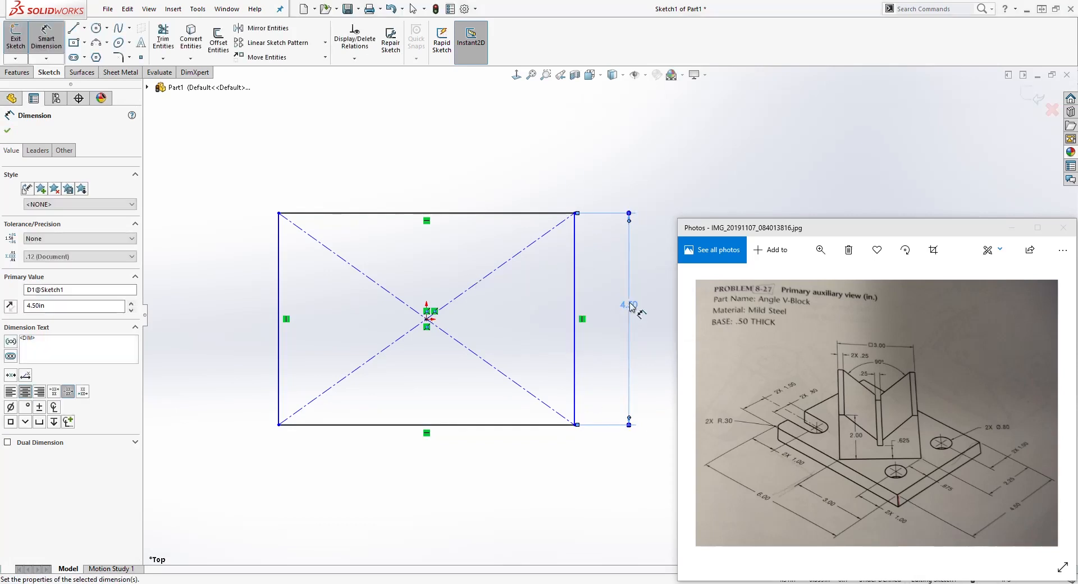
{"action": "left_click", "coordinate": [489, 424]}
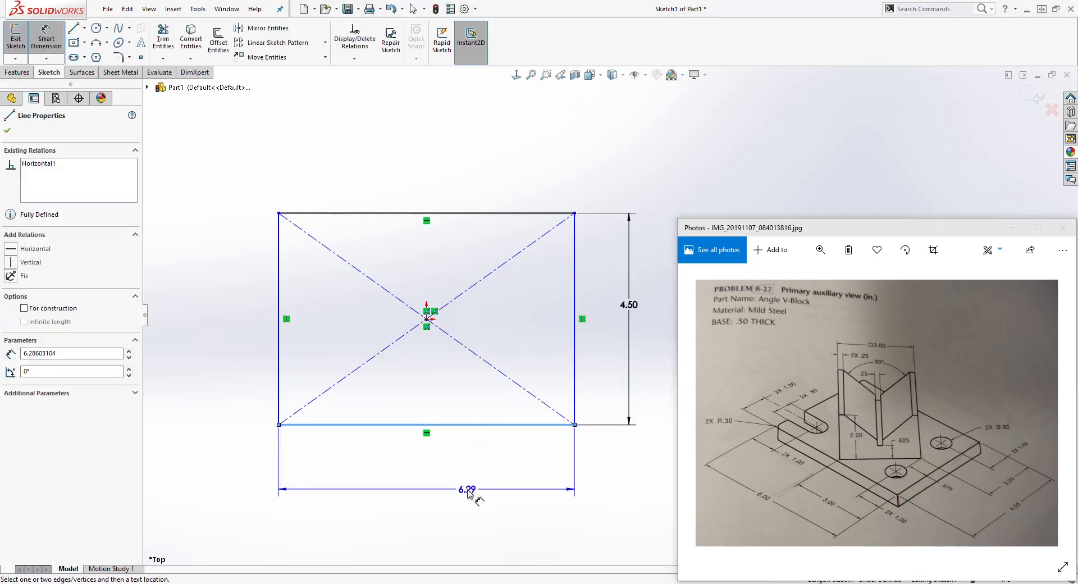
{"action": "left_click", "coordinate": [468, 493]}
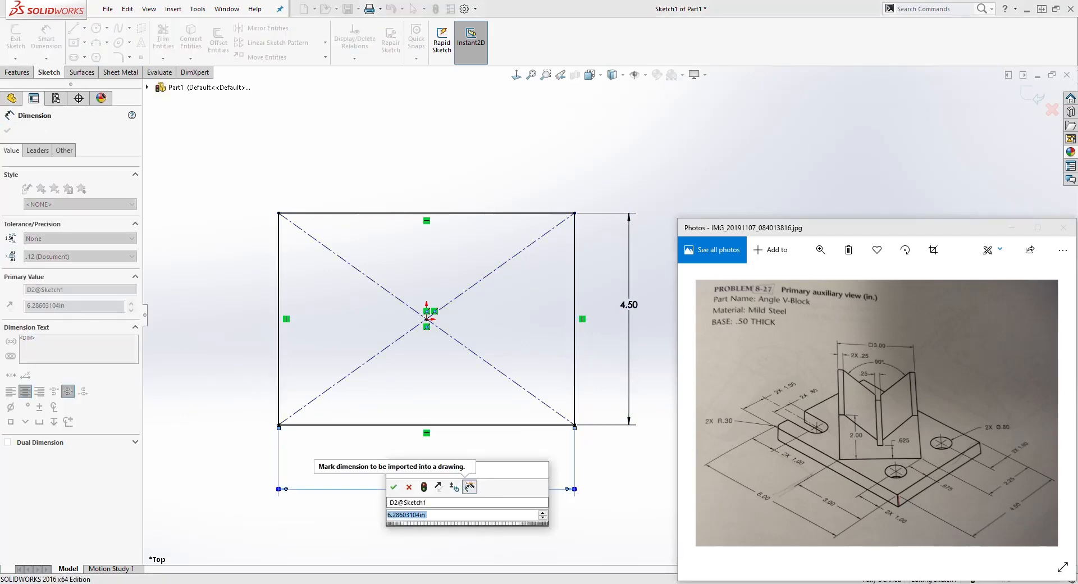
{"action": "type", "text": "6"}
{"action": "key", "text": "Return"}
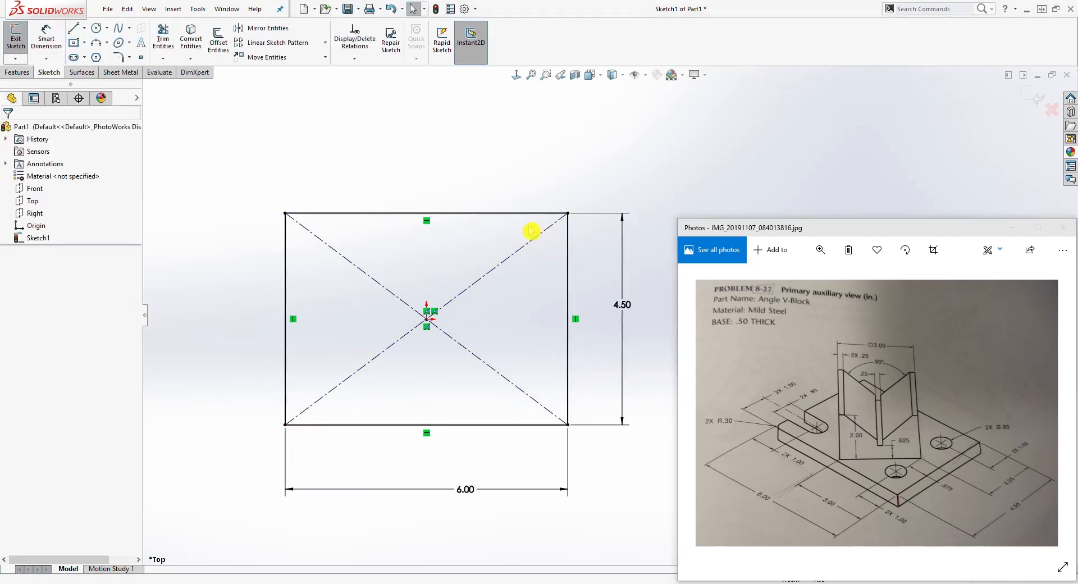
Step: Extrude the rectangle as a blind boss 0.5 in thick to form the base plate
{"action": "left_click", "coordinate": [18, 73]}
{"action": "left_click", "coordinate": [20, 40]}
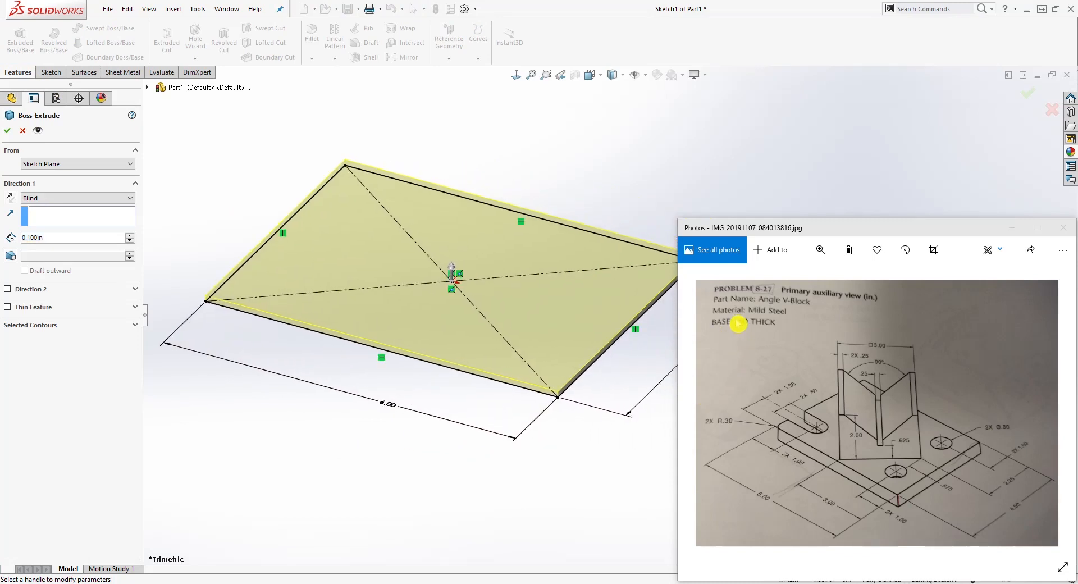
{"action": "left_click", "coordinate": [49, 238]}
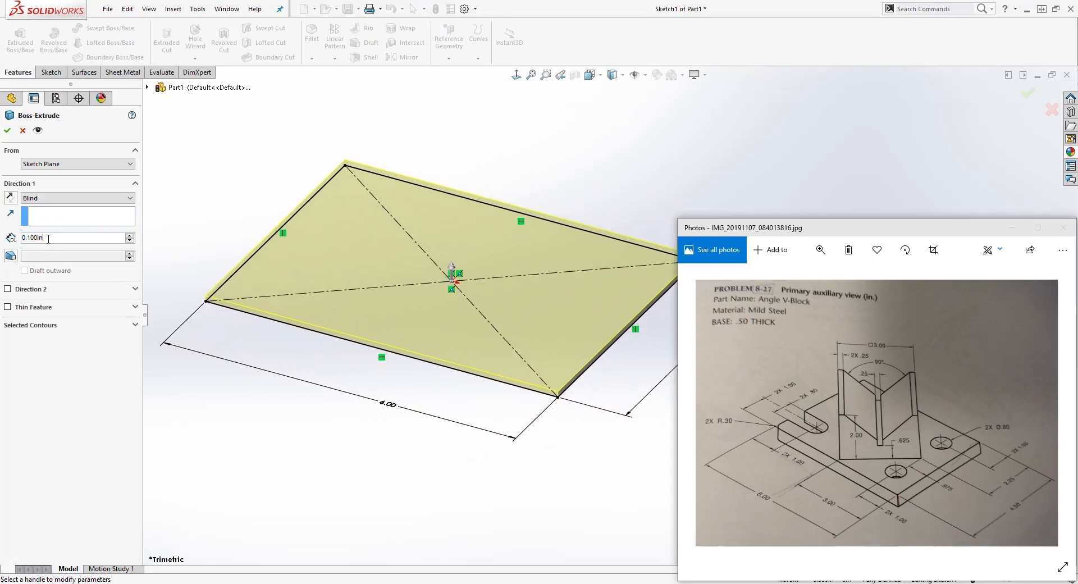
{"action": "type", "text": "0.5"}
{"action": "key", "text": "Return"}
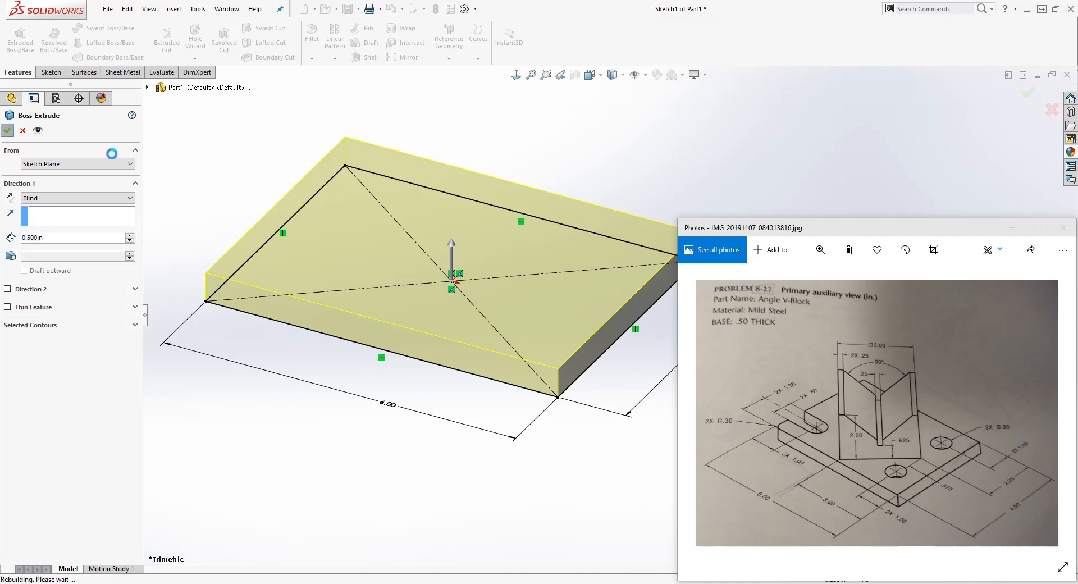
{"action": "key", "text": "Return"}
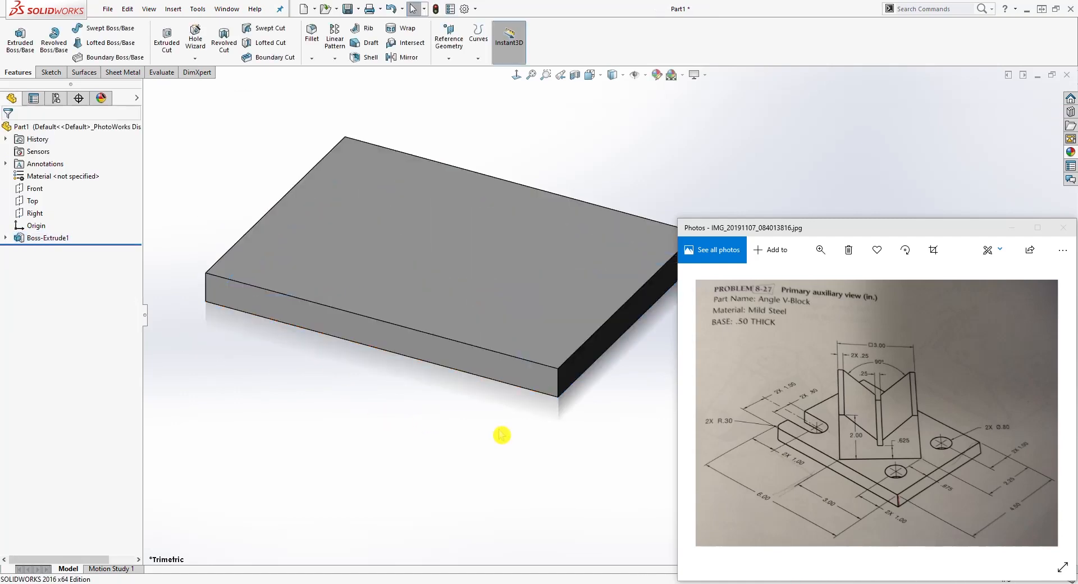
Step: Start a sketch on the top face of the base plate, viewed normal to the face
{"action": "key", "text": "ctrl+7"}
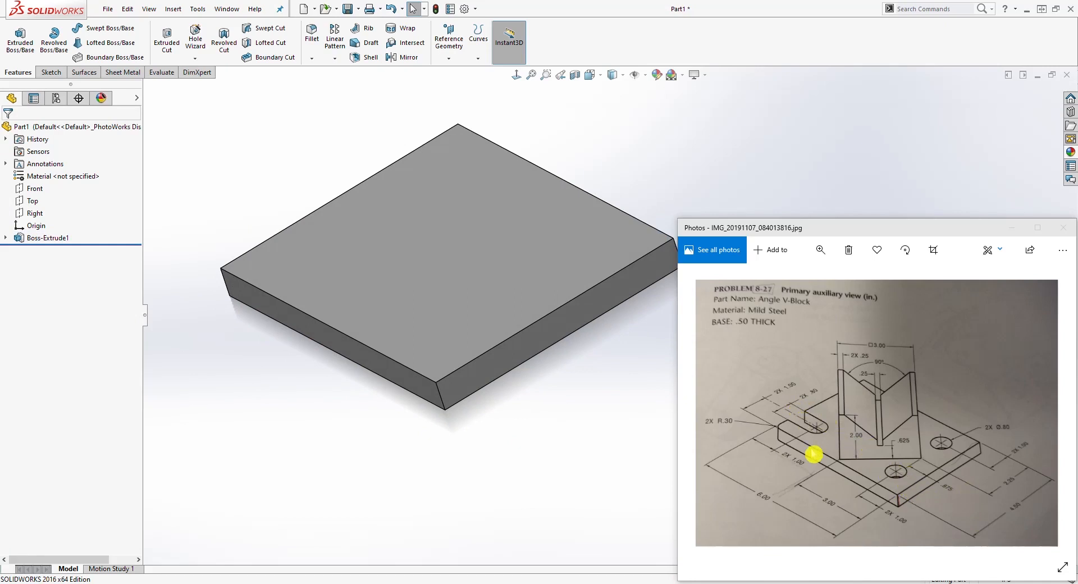
{"action": "middle_click_drag", "start_coordinate": [638, 404], "coordinate": [631, 435]}
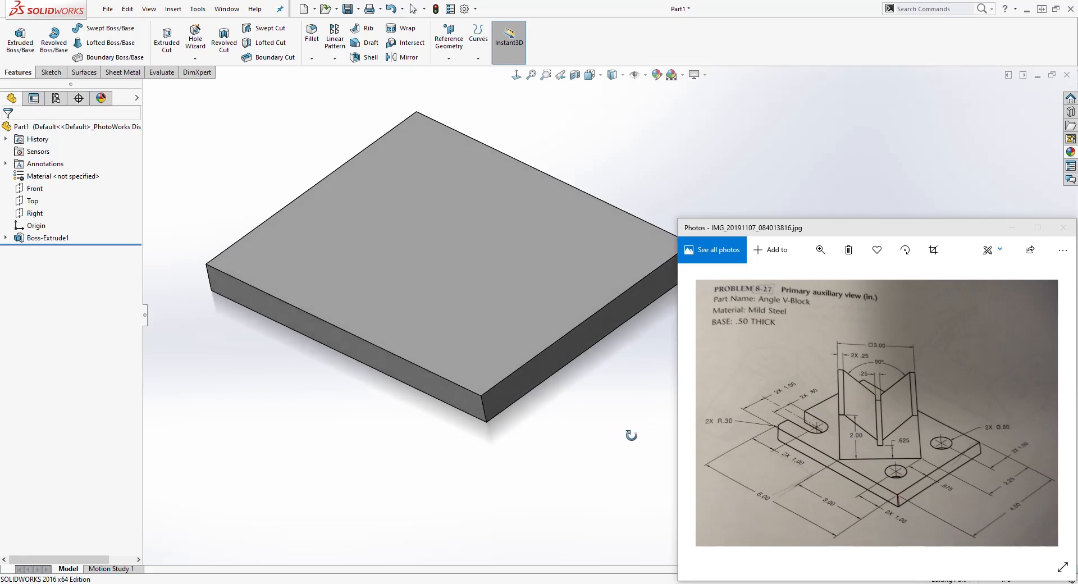
{"action": "left_click", "coordinate": [491, 321]}
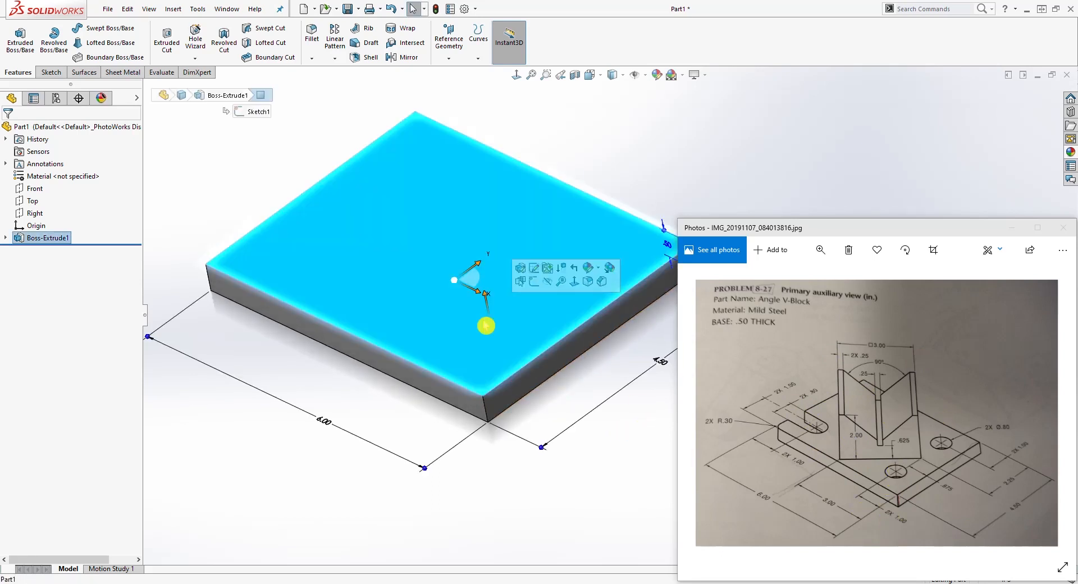
{"action": "left_click", "coordinate": [50, 72]}
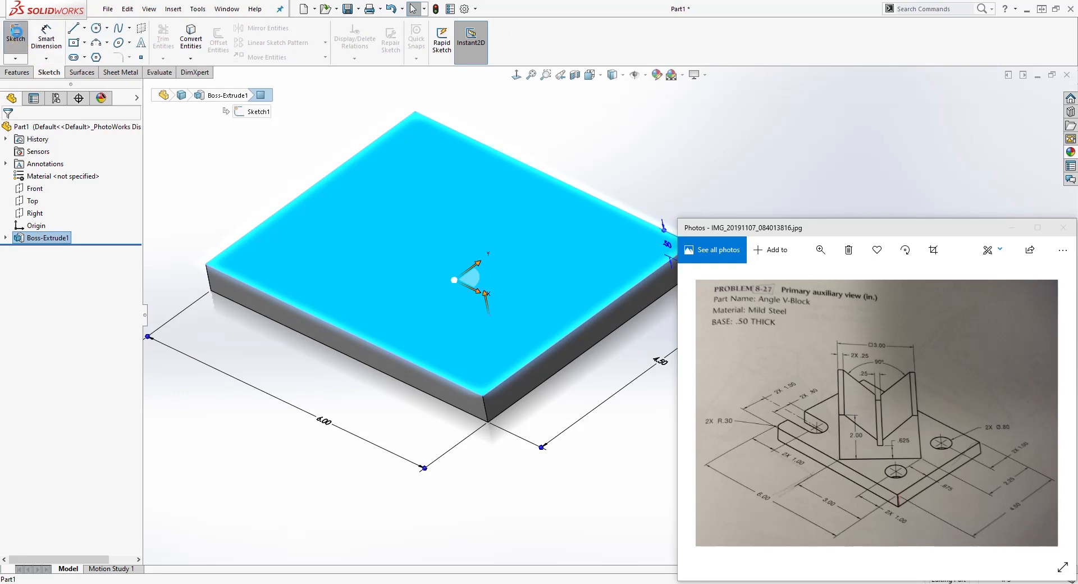
{"action": "left_click", "coordinate": [15, 35]}
{"action": "left_click", "coordinate": [516, 74]}
{"action": "left_click", "coordinate": [965, 173]}
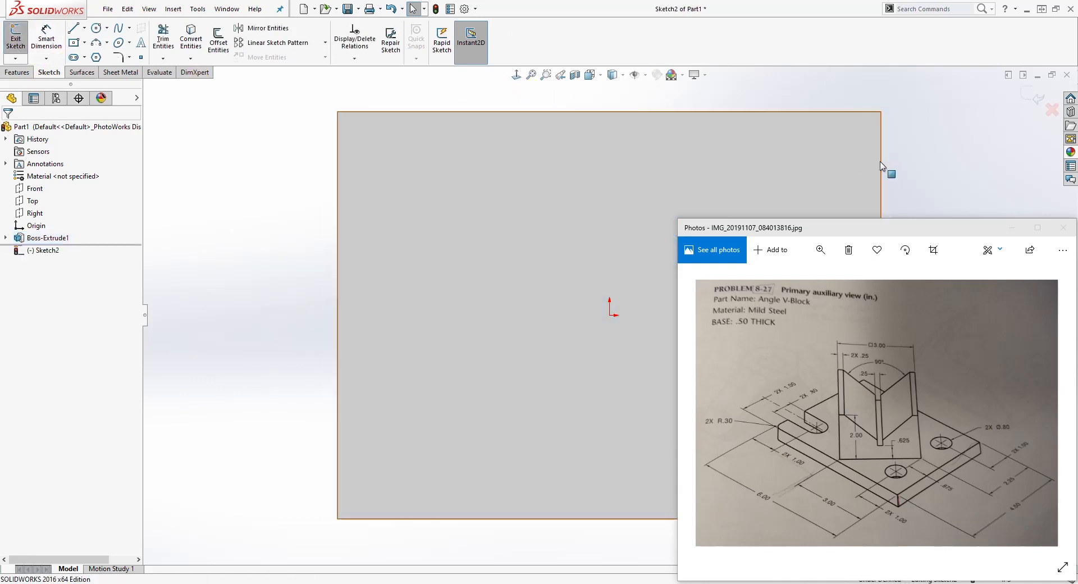
{"action": "mouse_move", "coordinate": [882, 151]}
{"action": "middle_mouse_down", "text": "ctrl"}
{"action": "mouse_move", "coordinate": [606, 138]}
{"action": "mouse_move", "coordinate": [560, 157]}
{"action": "middle_mouse_up", "text": "ctrl"}
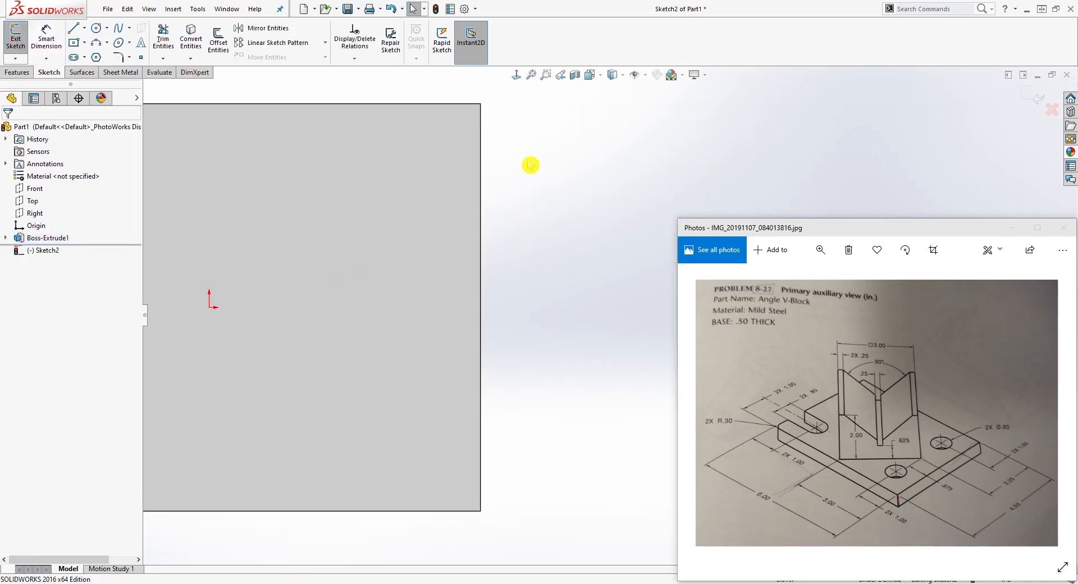
Step: Sketch a circle about 0.95 in in diameter near the lower right corner of the plate's top face
{"action": "left_click", "coordinate": [96, 29]}
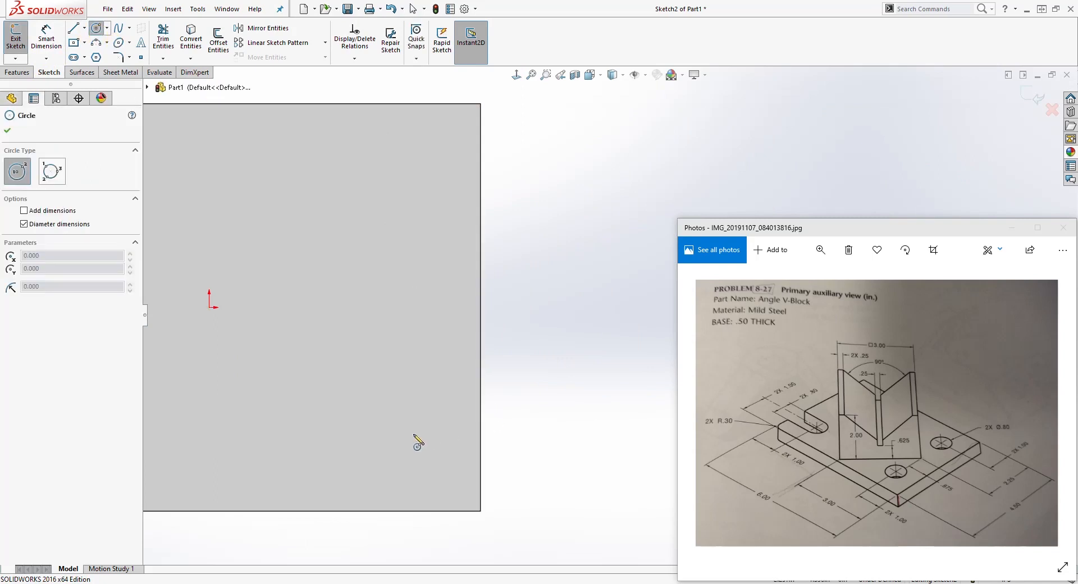
{"action": "left_click", "coordinate": [405, 424]}
{"action": "left_click", "coordinate": [433, 392]}
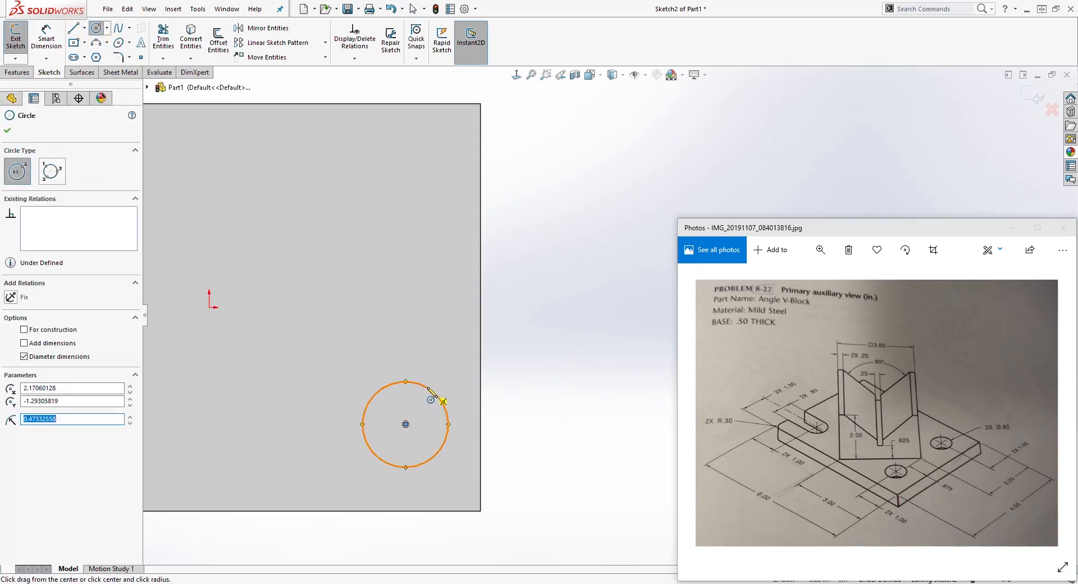
{"action": "key", "text": "Escape"}
Step: Dimension the circle's diameter as 0.8 in
{"action": "left_click", "coordinate": [46, 36]}
{"action": "left_click", "coordinate": [442, 405]}
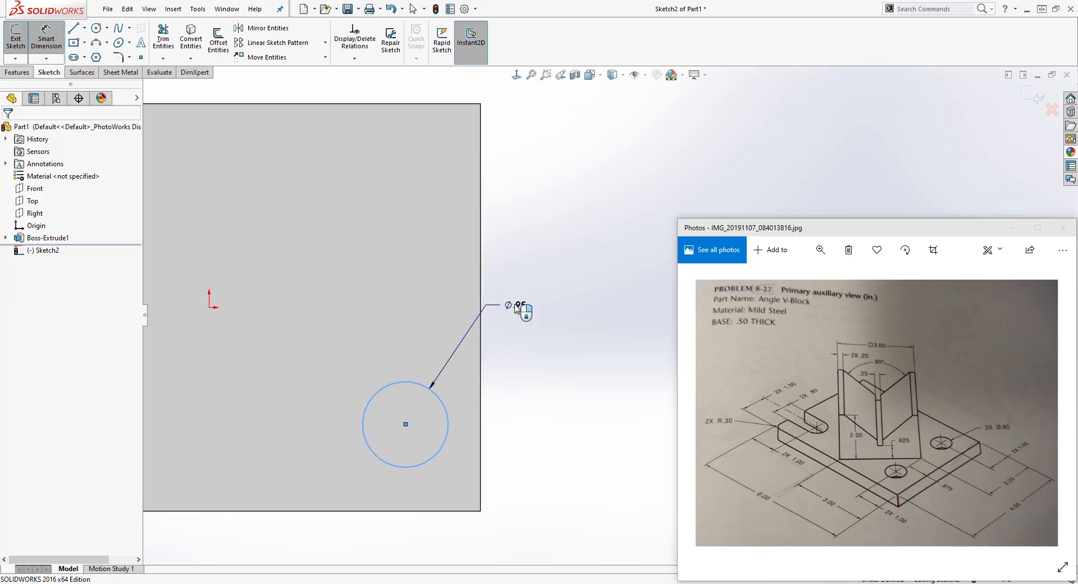
{"action": "left_click", "coordinate": [516, 309]}
{"action": "type", "text": ".8"}
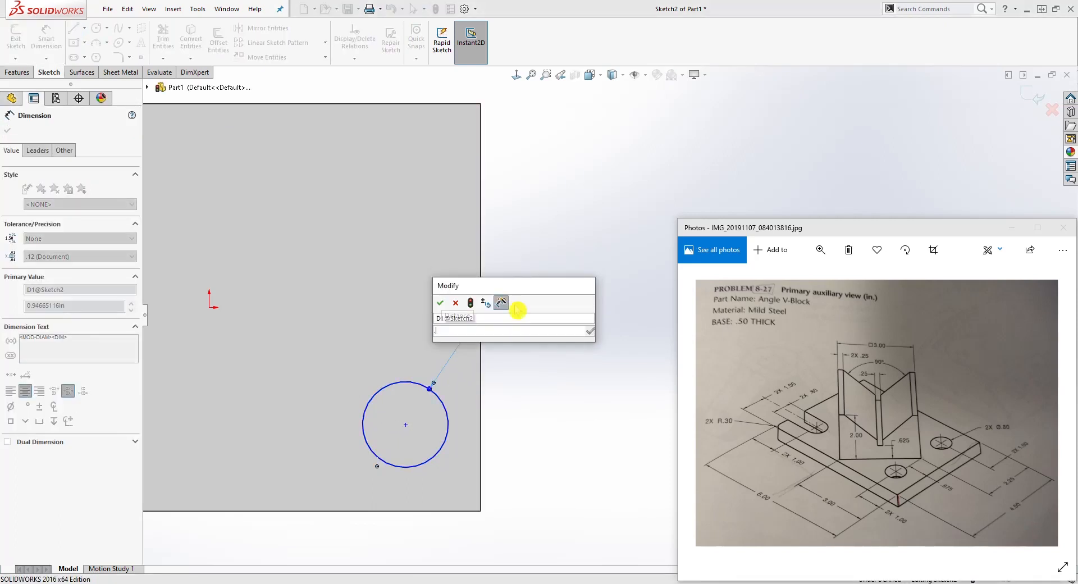
{"action": "key", "text": "Return"}
{"action": "key", "text": "Escape"}
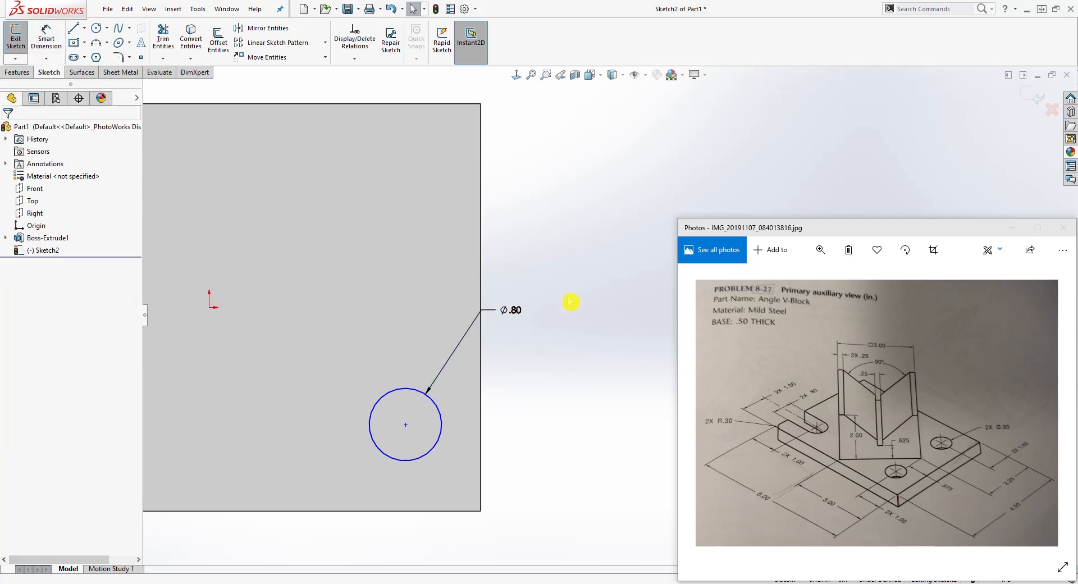
Step: Dimension the circle's center 1 in from the plate's lower edge
{"action": "left_click", "coordinate": [48, 33]}
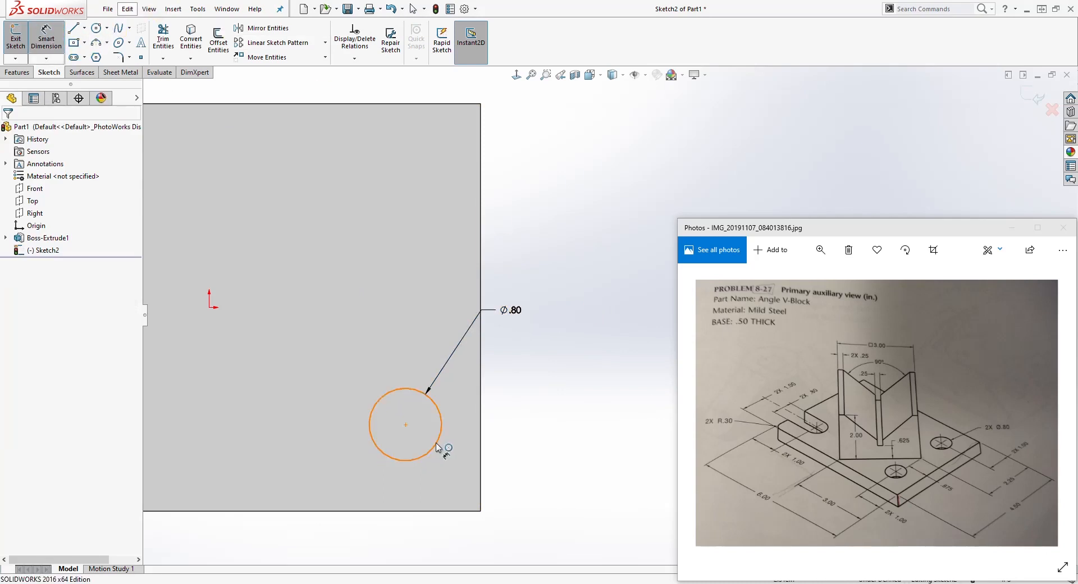
{"action": "left_click", "coordinate": [406, 425]}
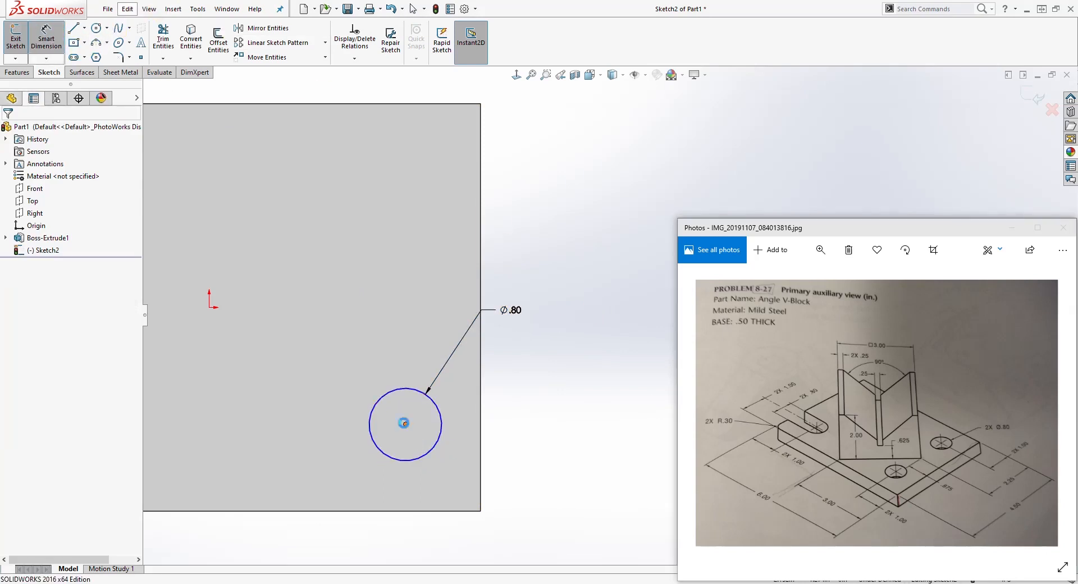
{"action": "left_click", "coordinate": [422, 510]}
{"action": "left_click", "coordinate": [567, 473]}
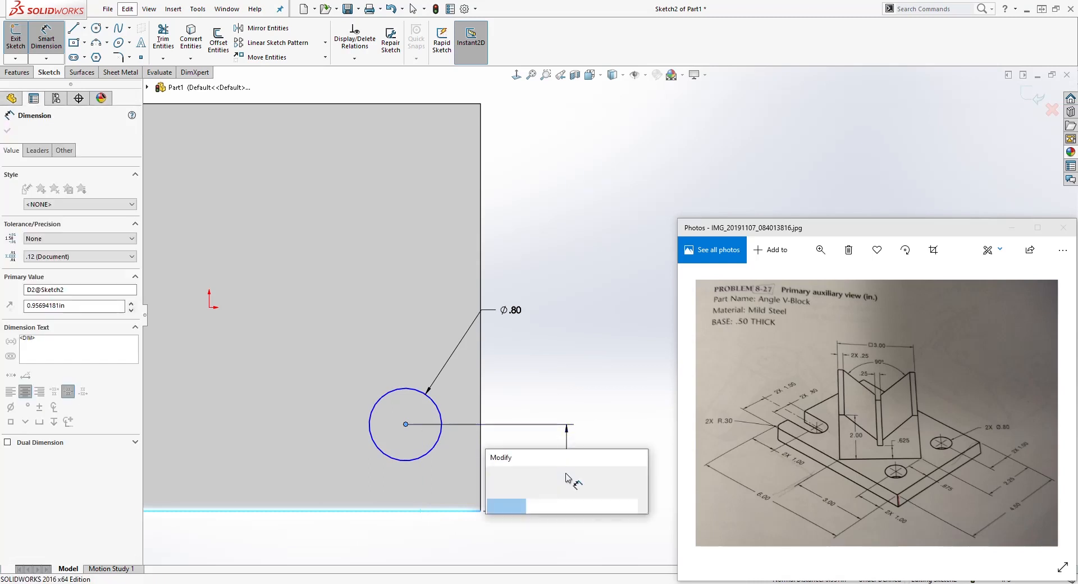
{"action": "type", "text": "1"}
{"action": "key", "text": "Return"}
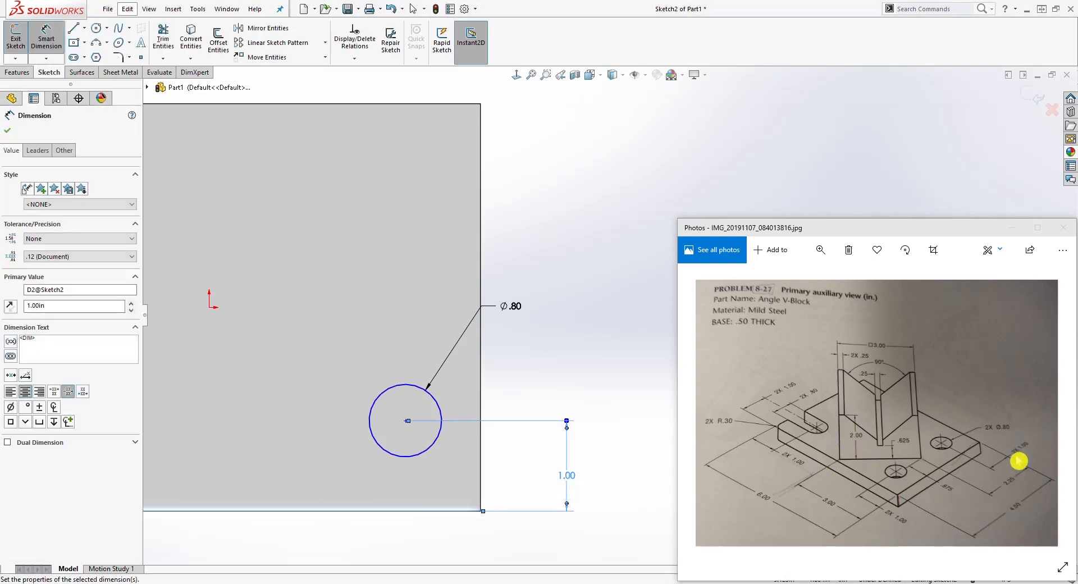
Step: Dimension the circle's center 1 in from the plate's right edge
{"action": "left_click", "coordinate": [481, 476]}
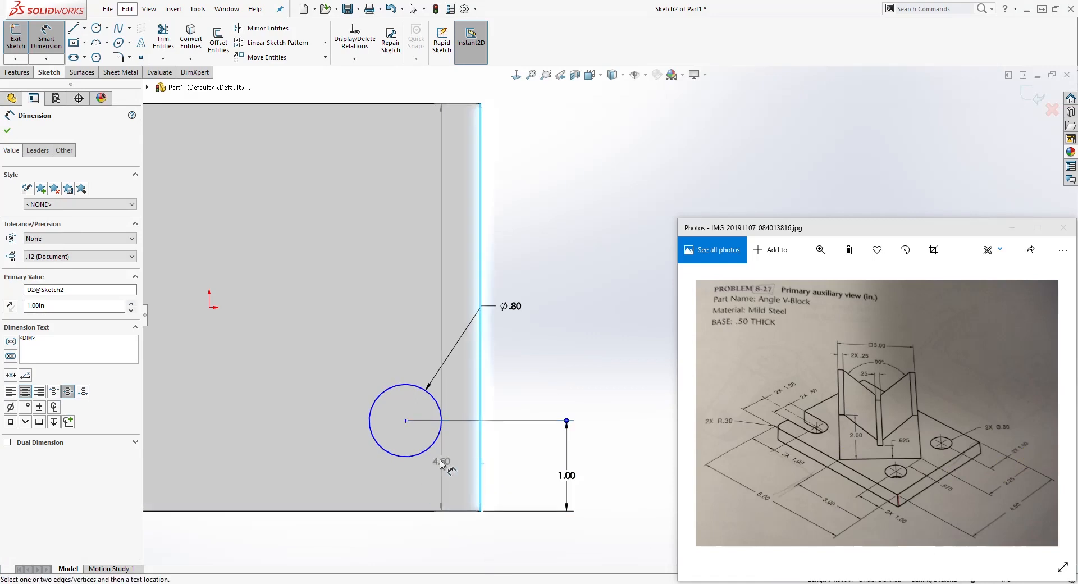
{"action": "left_click", "coordinate": [405, 421]}
{"action": "left_click", "coordinate": [445, 548]}
{"action": "type", "text": "1"}
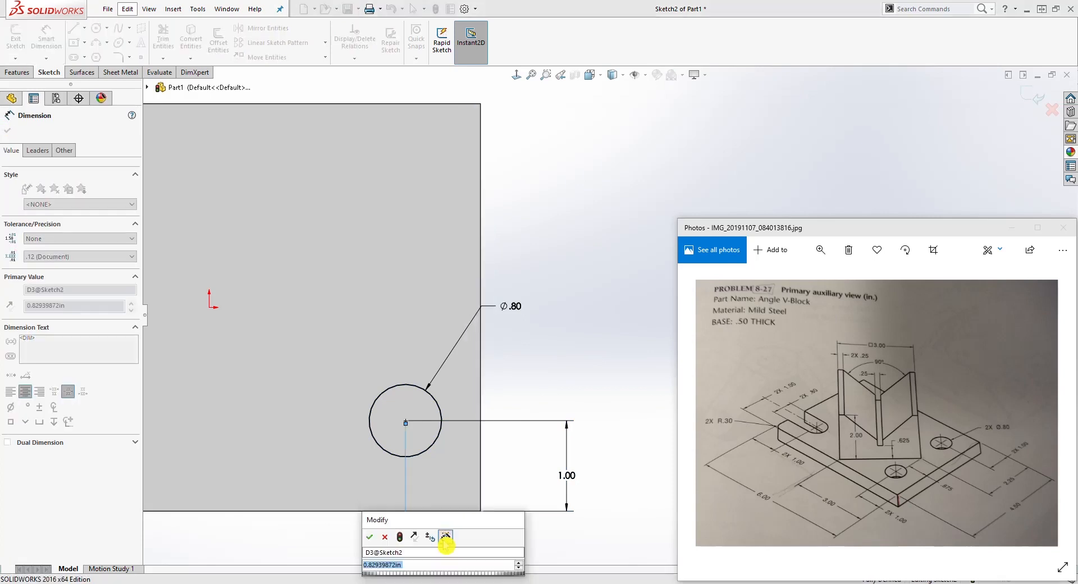
{"action": "left_click", "coordinate": [444, 543]}
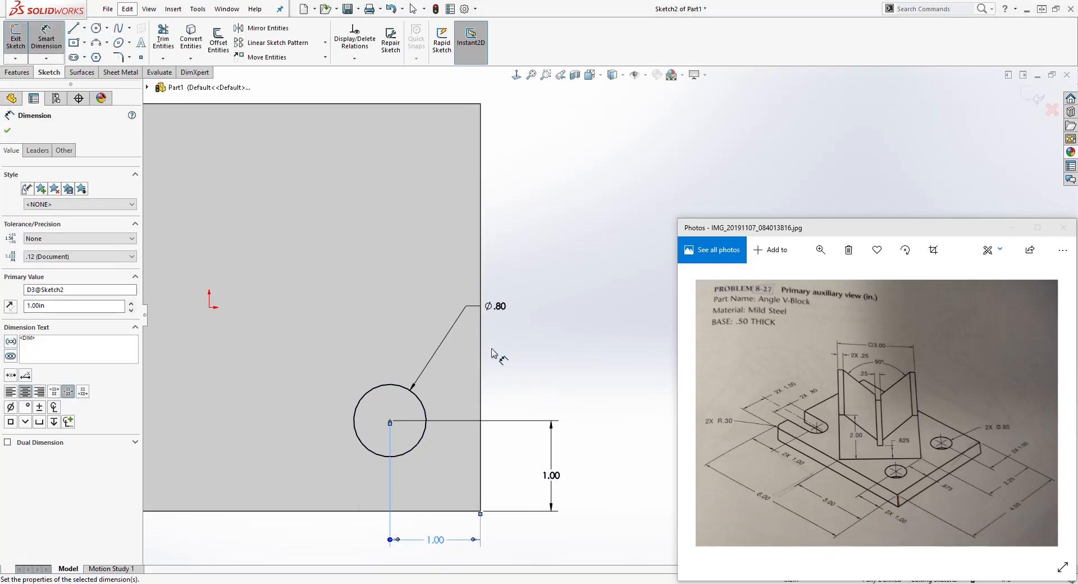
Step: Cut the 0.8 in circle through the base plate with an Extruded Cut using the Up To Next end condition
{"action": "left_click", "coordinate": [16, 73]}
{"action": "left_click", "coordinate": [167, 41]}
{"action": "middle_click_drag", "start_coordinate": [608, 506], "coordinate": [573, 291]}
{"action": "left_click", "coordinate": [67, 197]}
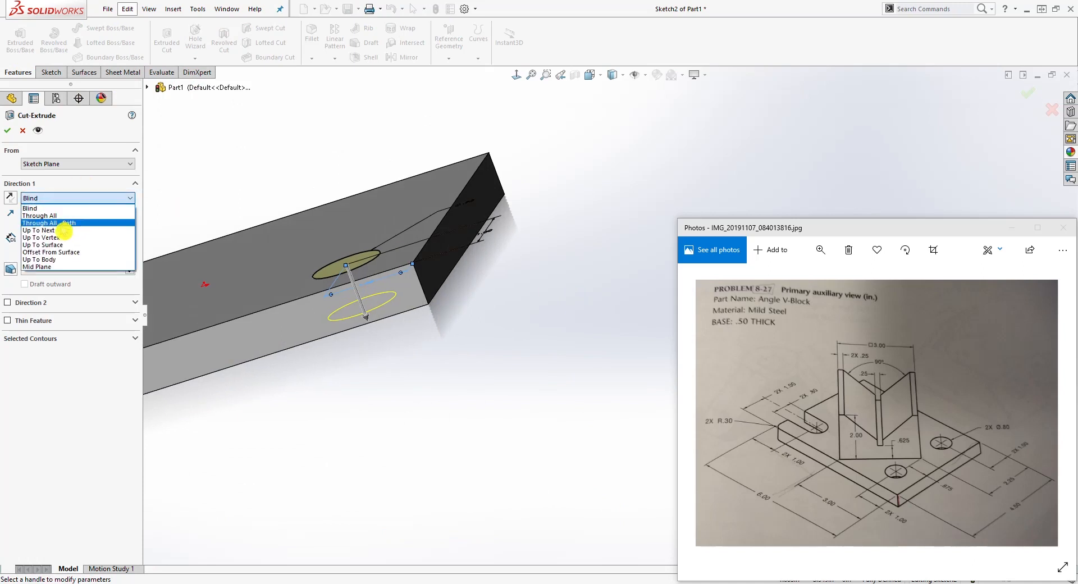
{"action": "left_click", "coordinate": [63, 231]}
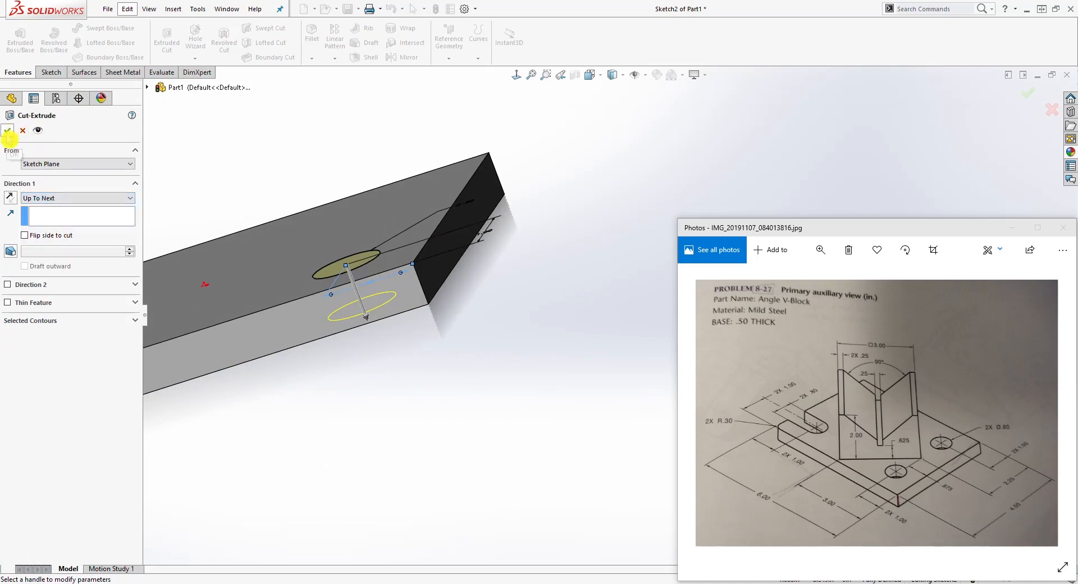
{"action": "left_click", "coordinate": [8, 131]}
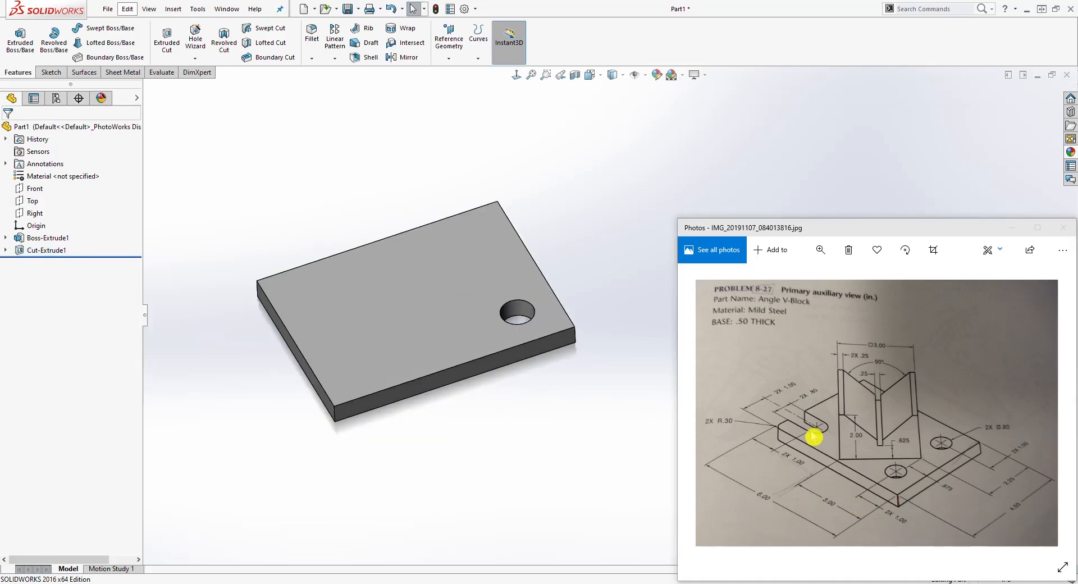
Step: Sketch a horizontal straight slot on the plate's top face near its lower left corner, about 0.89 in between centers and 0.91 in wide
{"action": "left_click", "coordinate": [404, 361]}
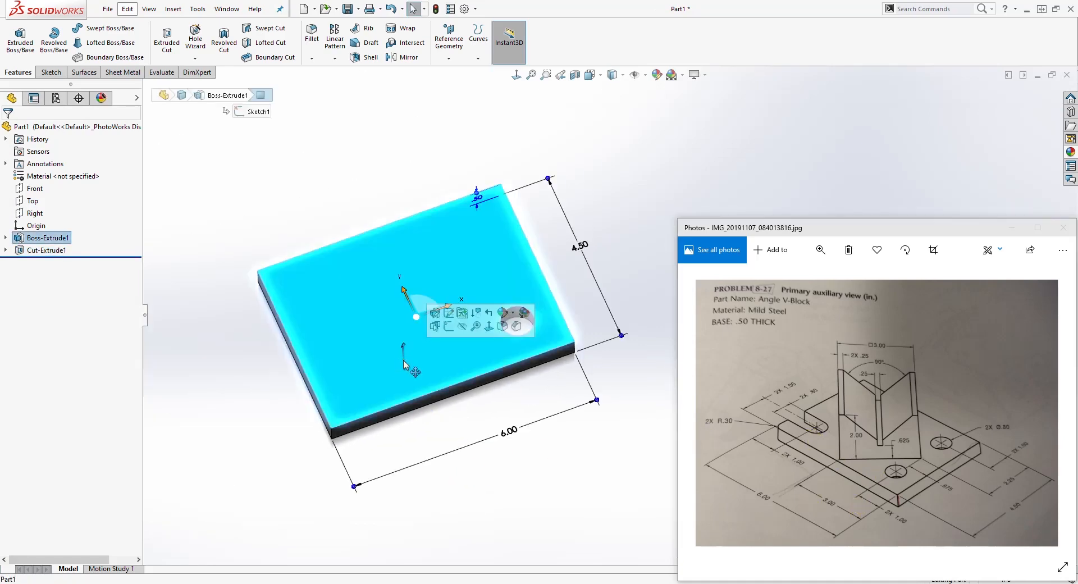
{"action": "left_click", "coordinate": [50, 72]}
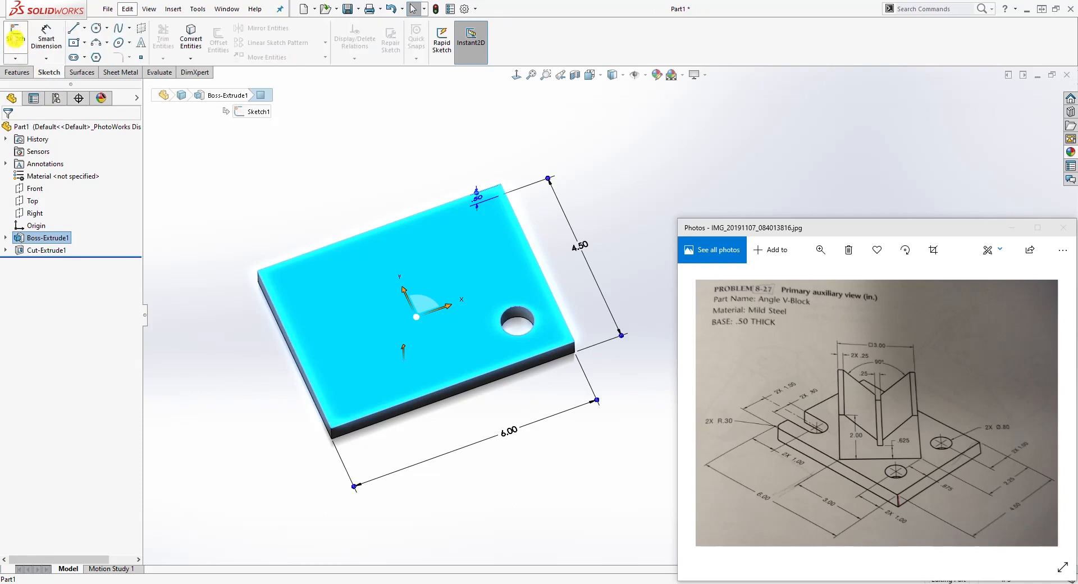
{"action": "left_click", "coordinate": [15, 39]}
{"action": "left_click", "coordinate": [517, 76]}
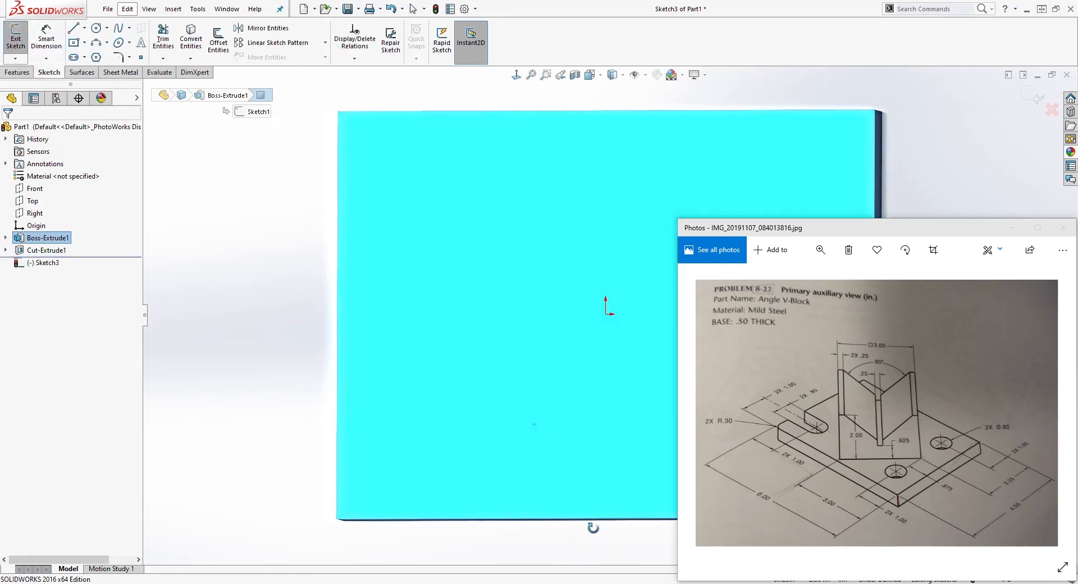
{"action": "left_click", "coordinate": [516, 76]}
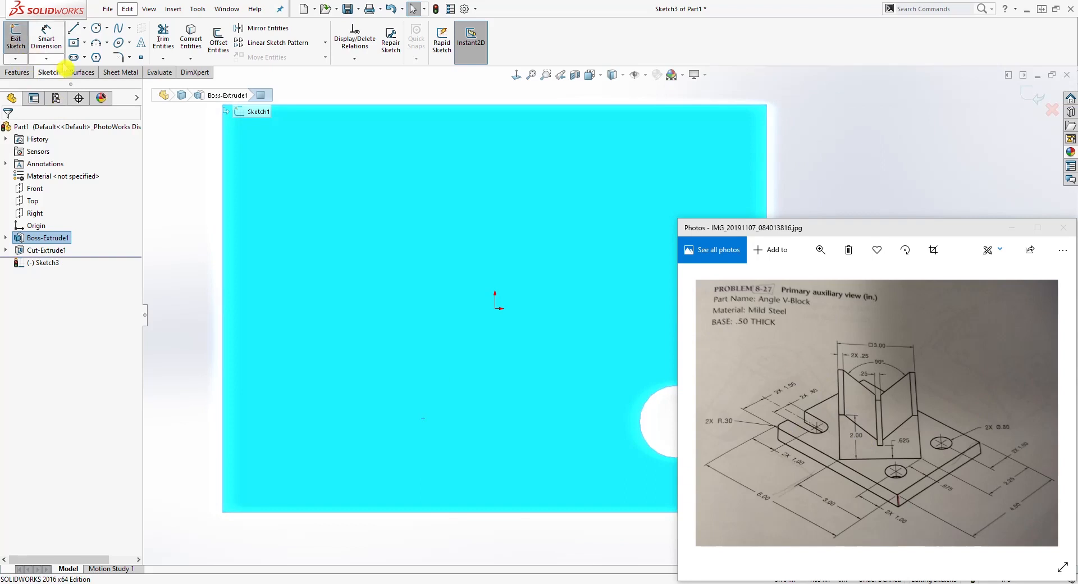
{"action": "left_click", "coordinate": [84, 57]}
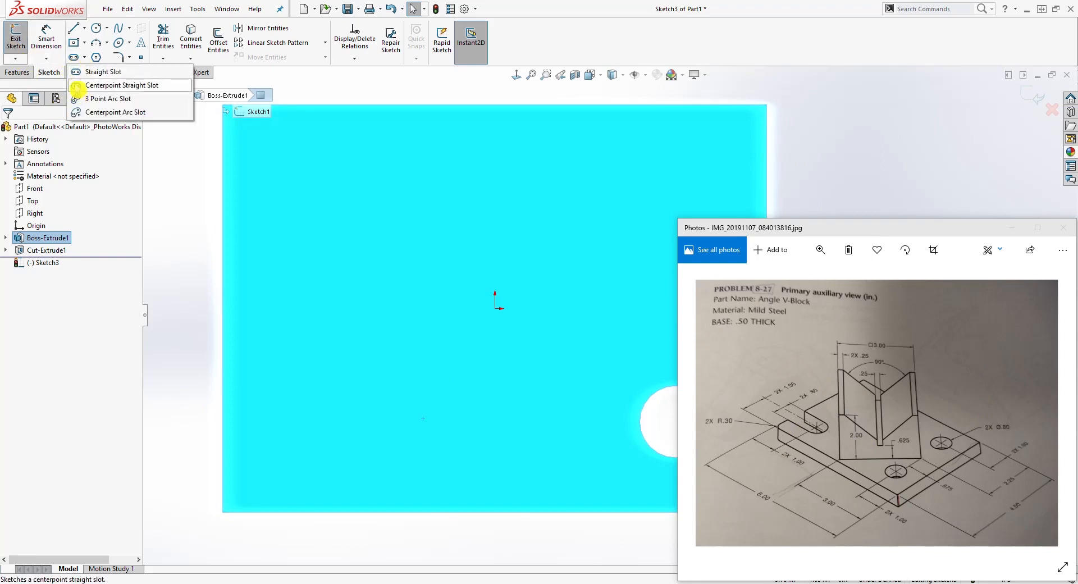
{"action": "left_click", "coordinate": [85, 72]}
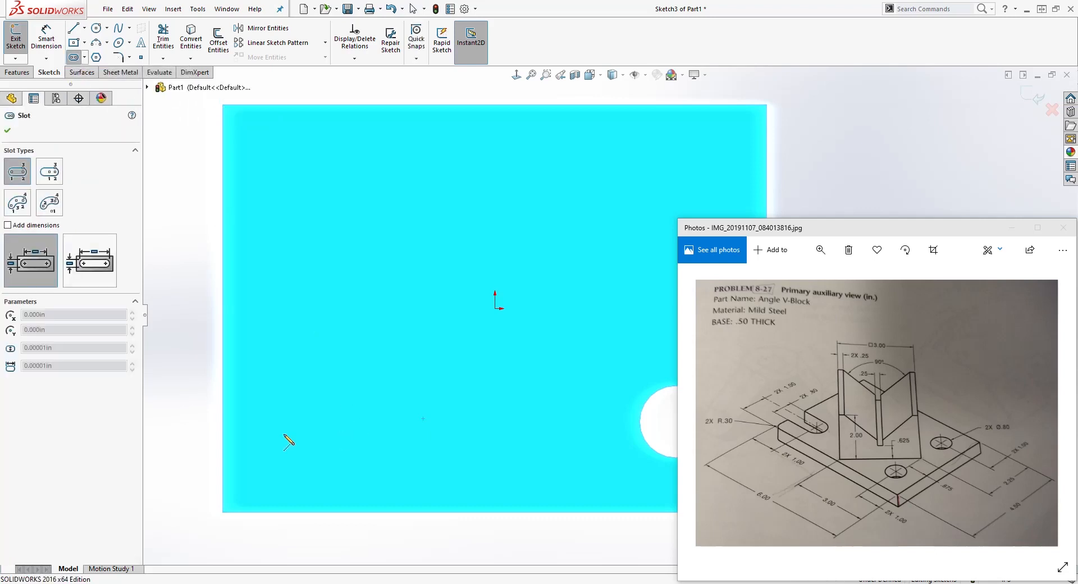
{"action": "left_click", "coordinate": [248, 441]}
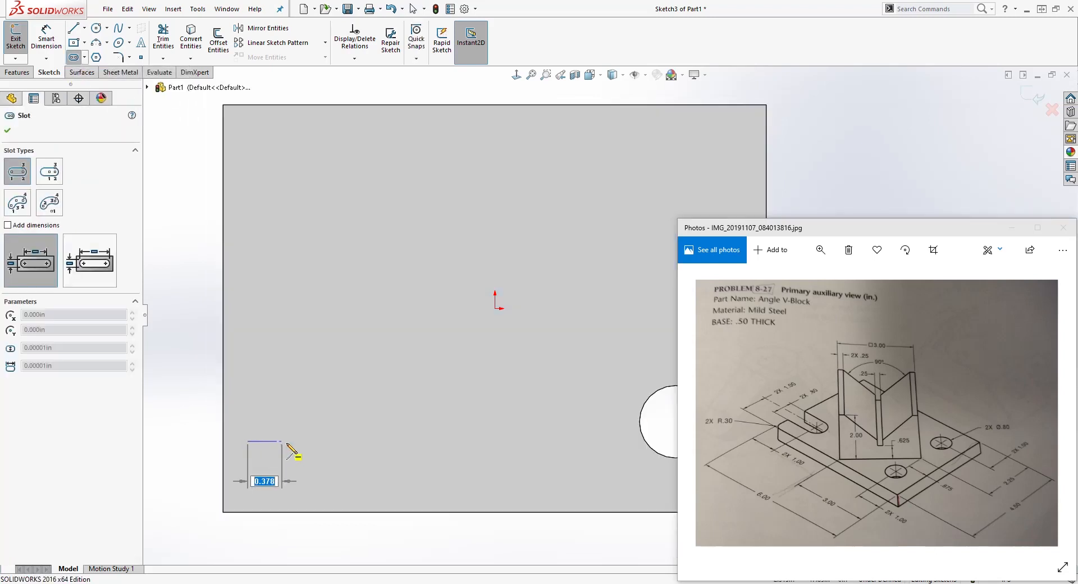
{"action": "left_click", "coordinate": [328, 441]}
{"action": "left_click", "coordinate": [329, 407]}
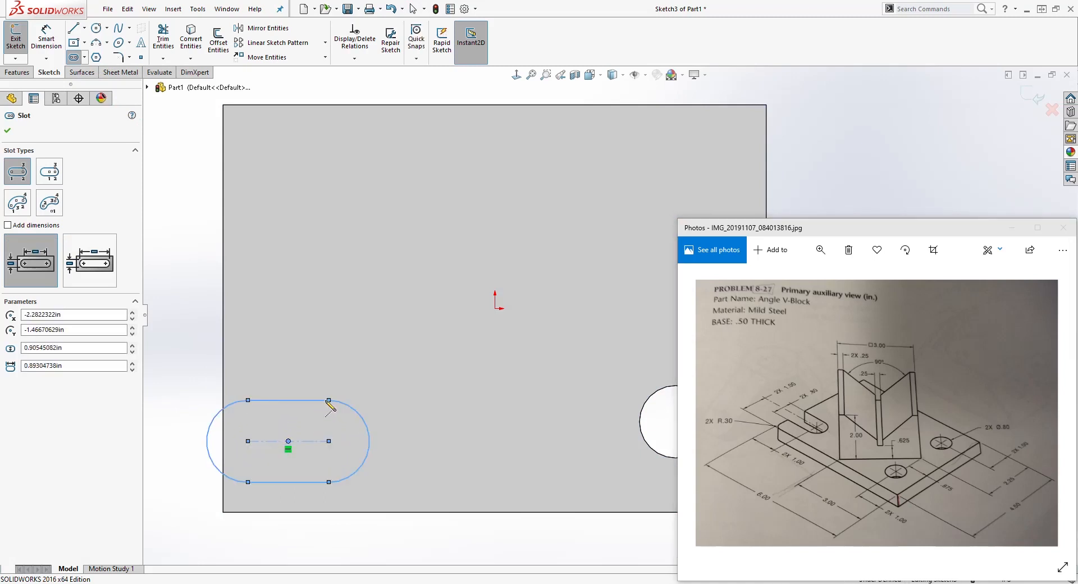
{"action": "key", "text": "Escape"}
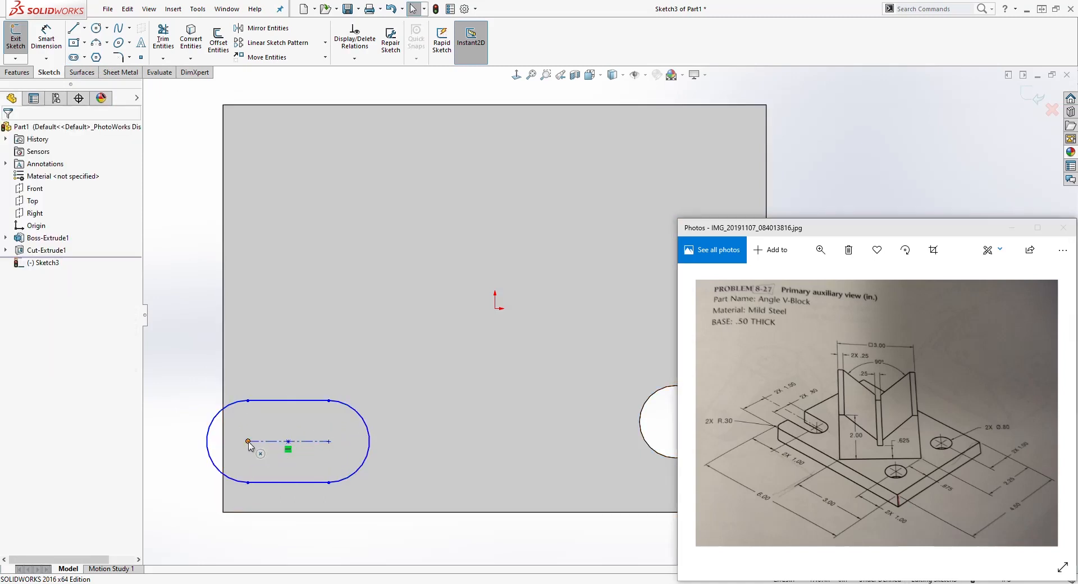
Step: Make the slot's left arc center coincident with the plate's left edge
{"action": "left_click", "coordinate": [247, 441]}
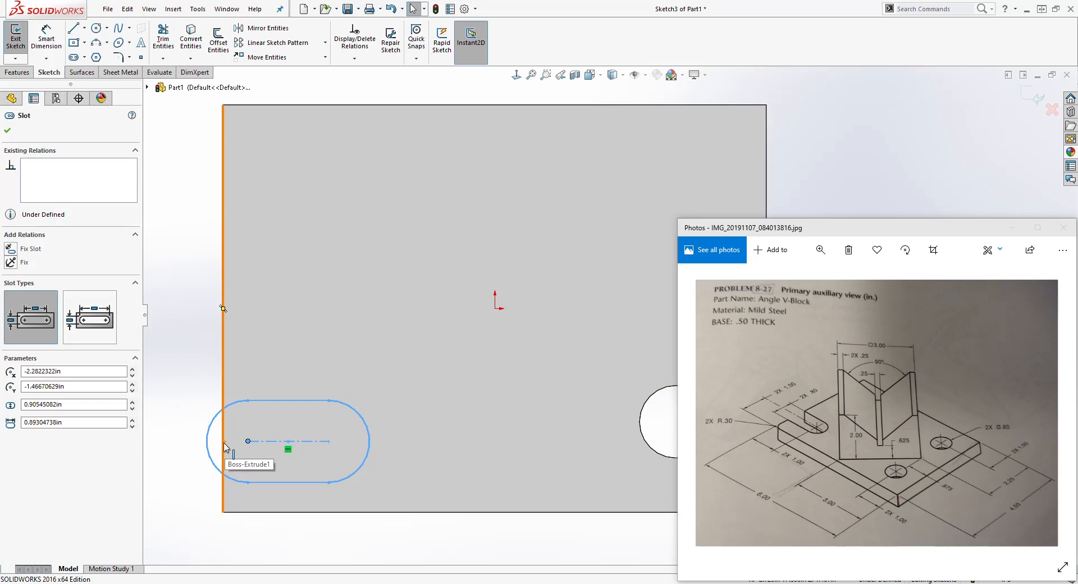
{"action": "left_click", "coordinate": [224, 447], "text": "ctrl"}
{"action": "left_click", "coordinate": [11, 325]}
{"action": "left_click", "coordinate": [233, 382]}
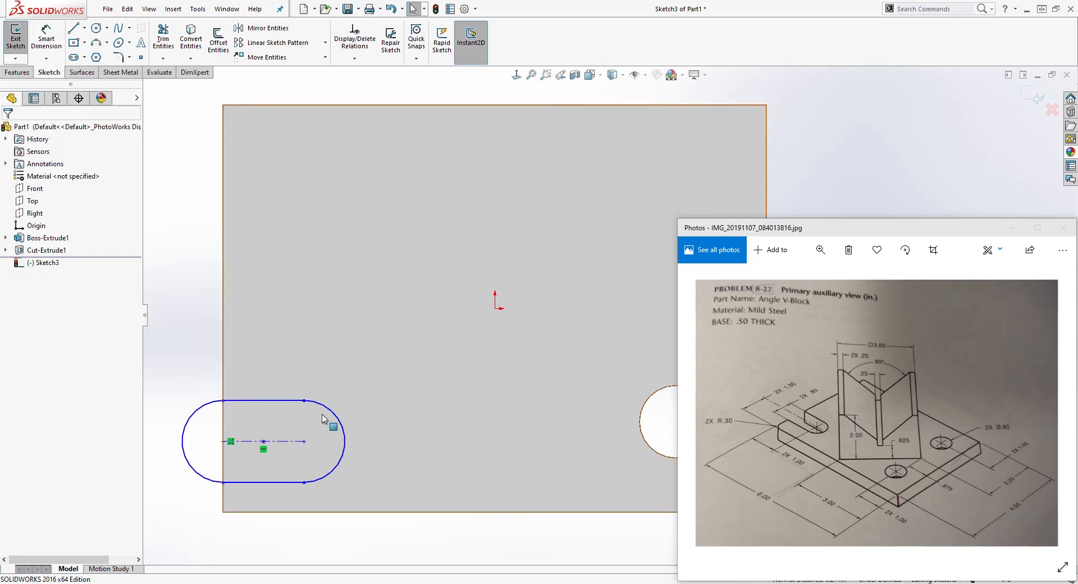
Step: Dimension the slot's centerline 1 in from the plate's lower edge
{"action": "key", "text": "z"}
{"action": "left_click", "coordinate": [46, 38]}
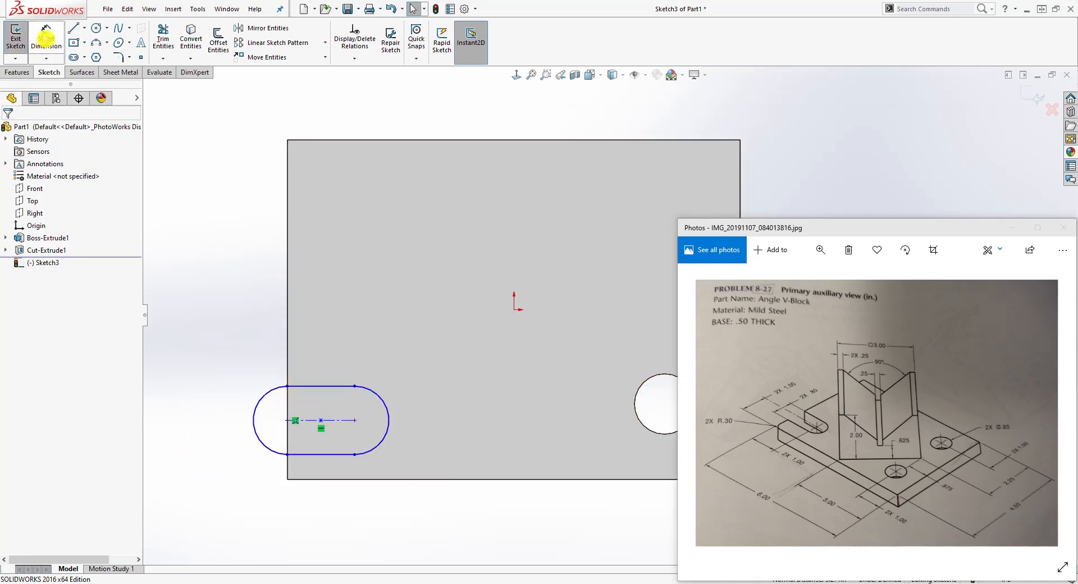
{"action": "left_click", "coordinate": [334, 421]}
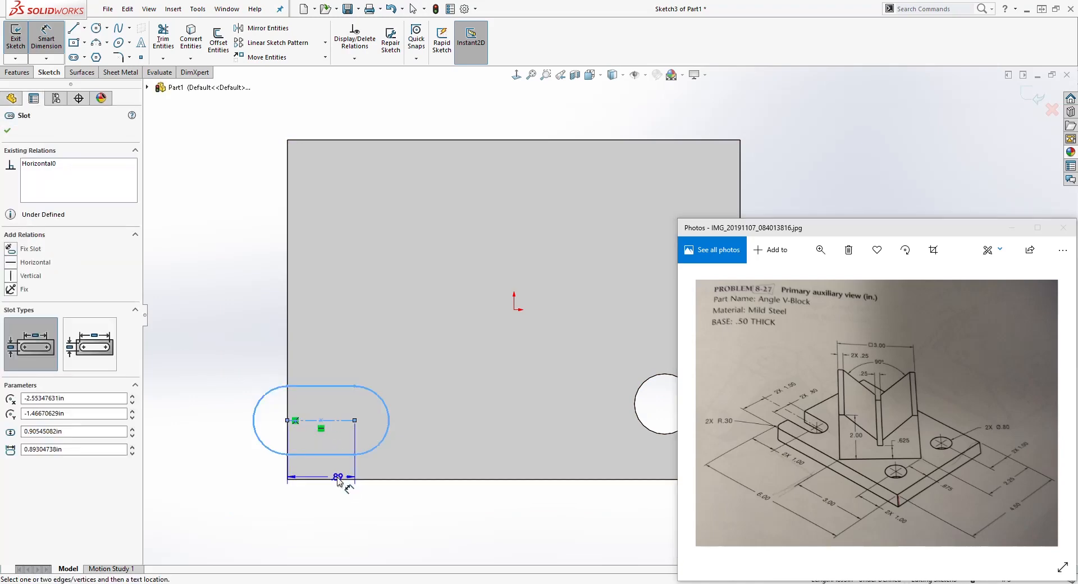
{"action": "left_click", "coordinate": [339, 479]}
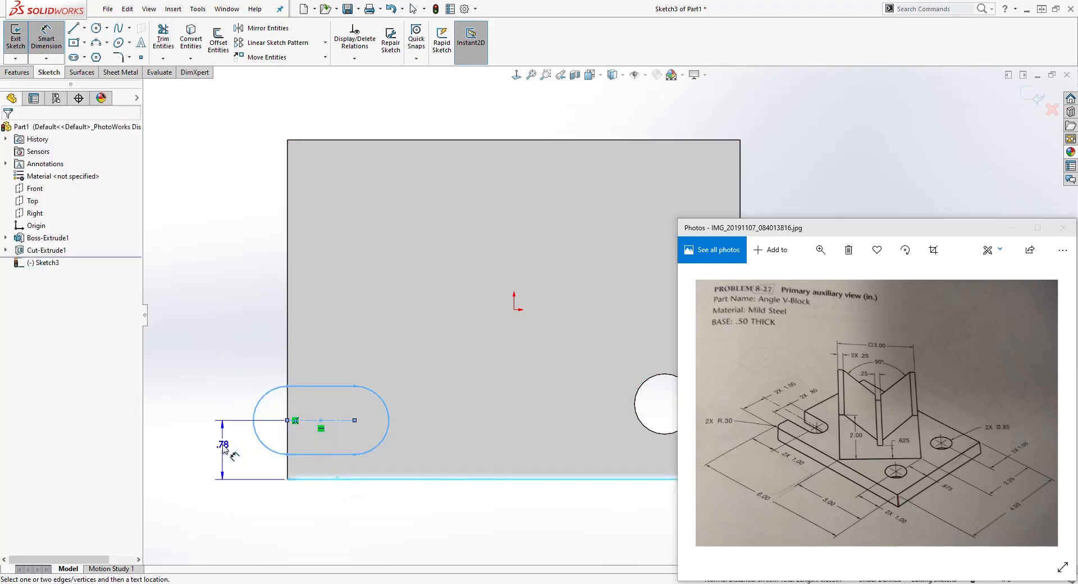
{"action": "left_click", "coordinate": [224, 449]}
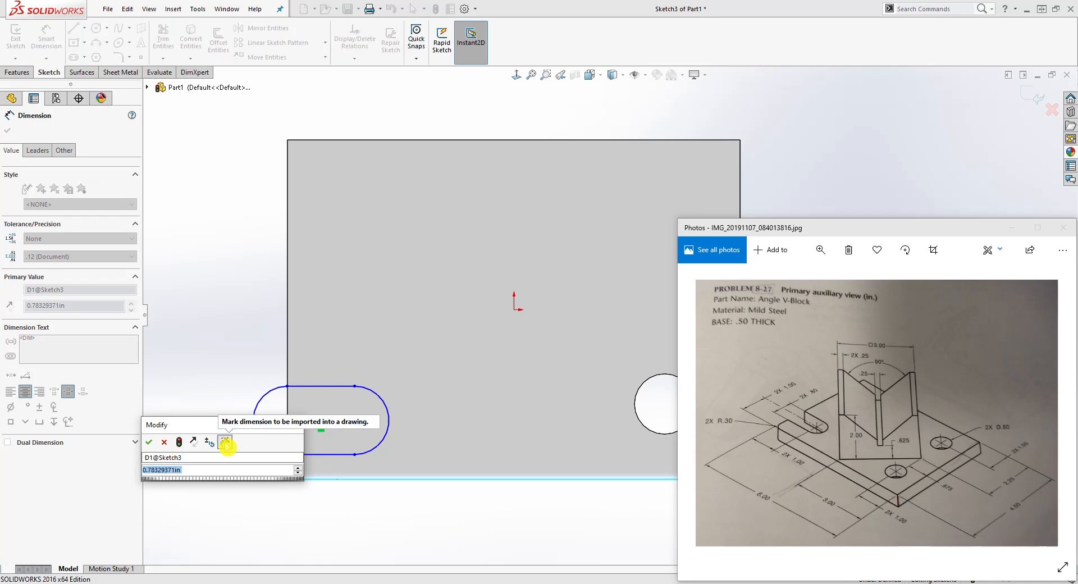
{"action": "type", "text": "1"}
{"action": "key", "text": "Return"}
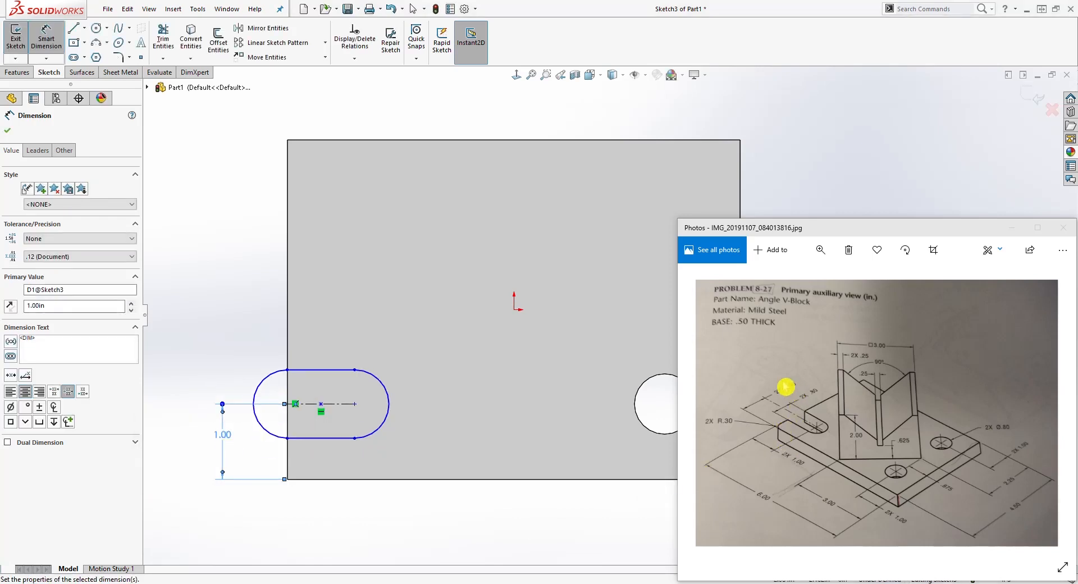
{"action": "key", "text": "Escape"}
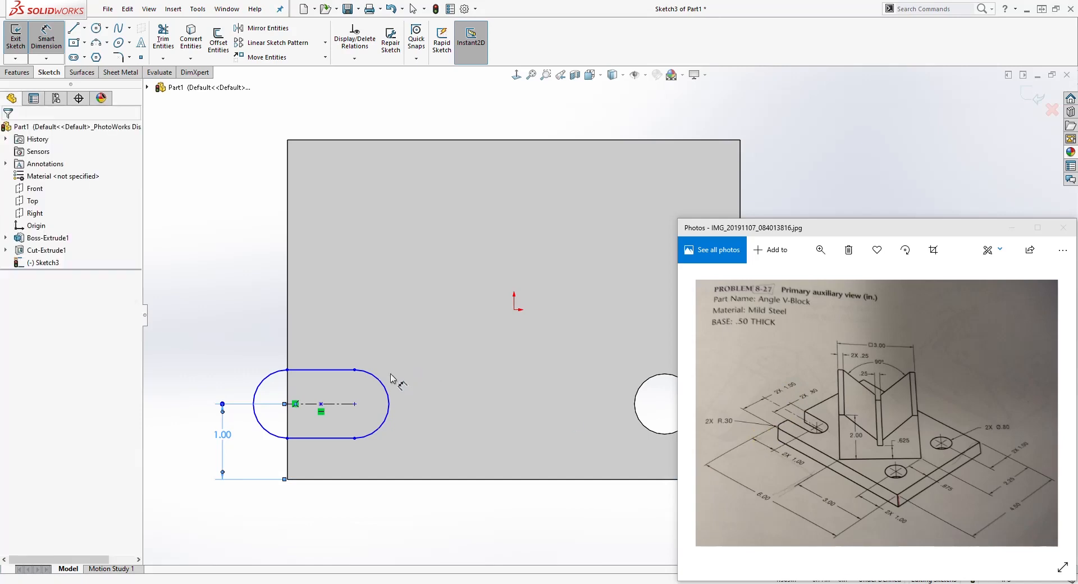
Step: Dimension the slot's width between its two straight sides as 0.8 in
{"action": "left_click", "coordinate": [46, 35]}
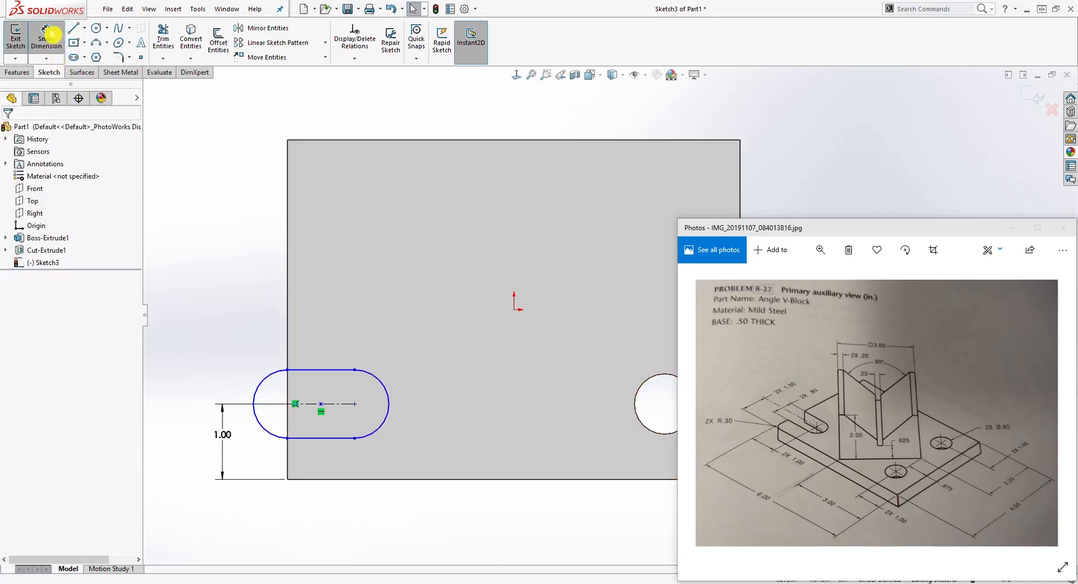
{"action": "left_click", "coordinate": [317, 373]}
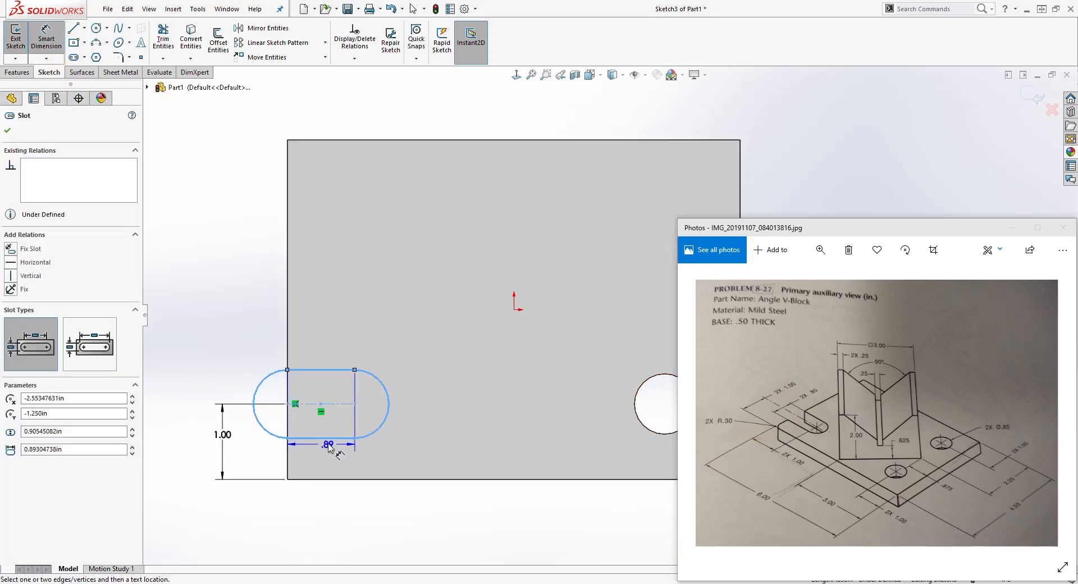
{"action": "left_click", "coordinate": [330, 444]}
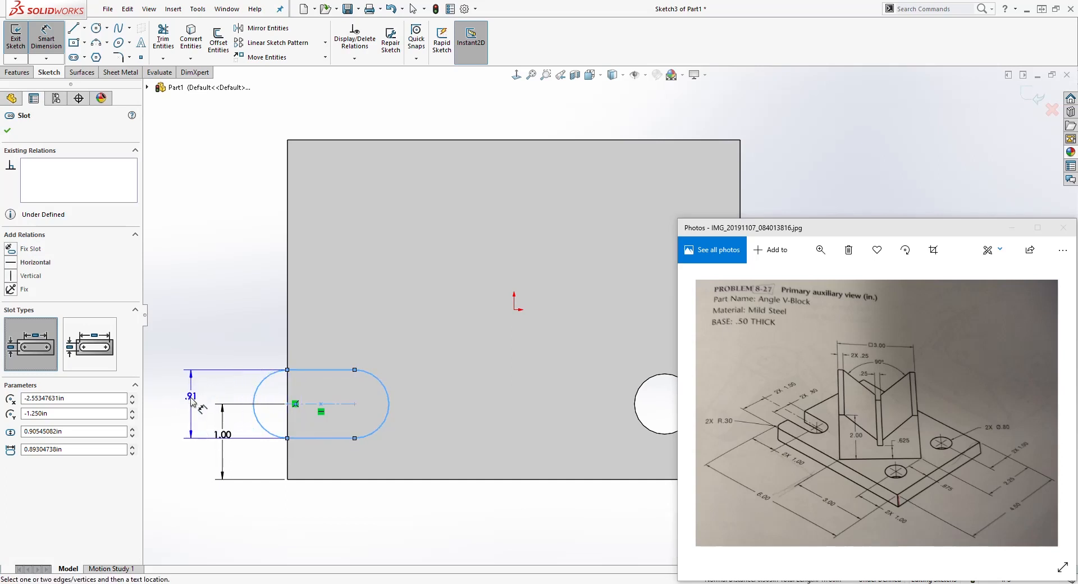
{"action": "left_click", "coordinate": [190, 402]}
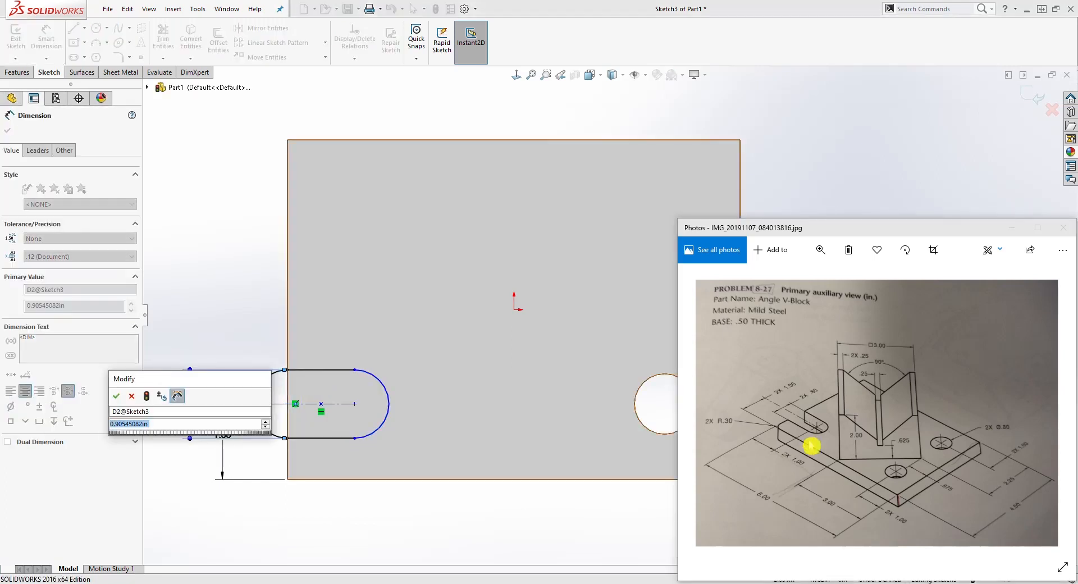
{"action": "type", "text": ".8"}
{"action": "key", "text": "Return"}
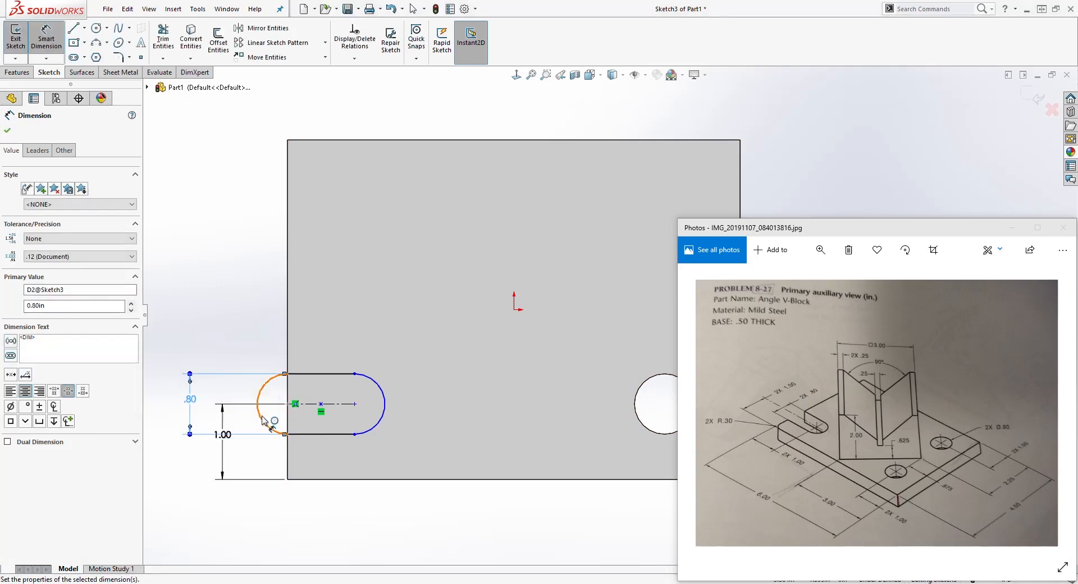
{"action": "key", "text": "Escape"}
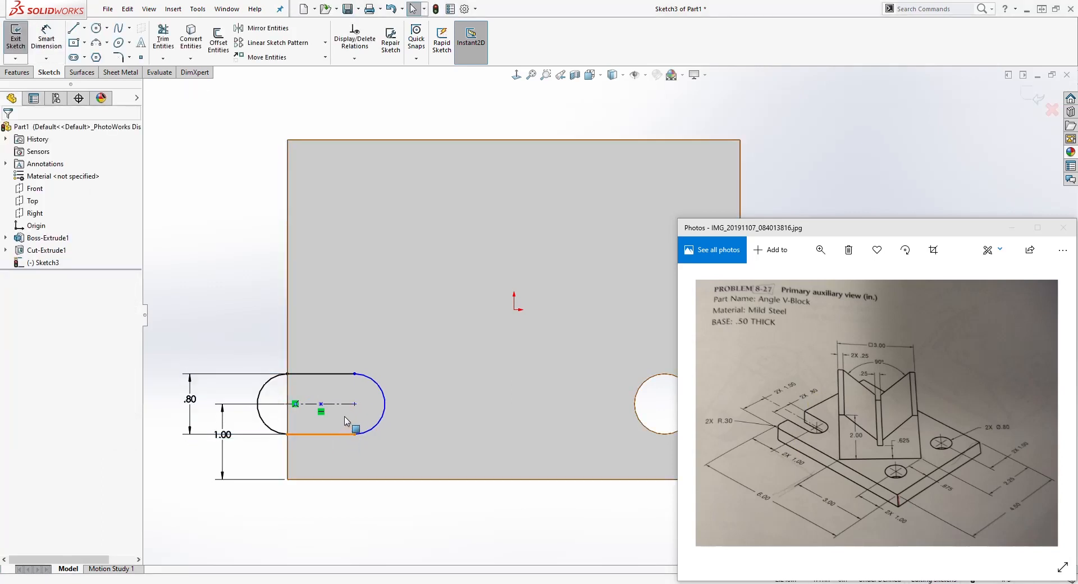
Step: Dimension the slot's right arc center 1 in from the plate's left edge and move the slot width dimension closer to the slot
{"action": "left_click", "coordinate": [53, 39]}
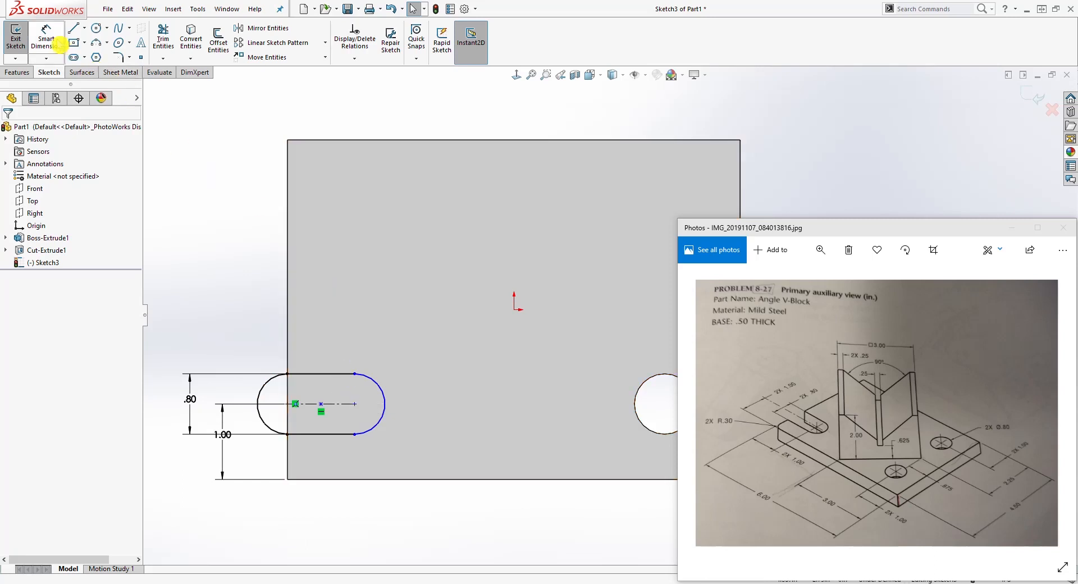
{"action": "left_click", "coordinate": [288, 457]}
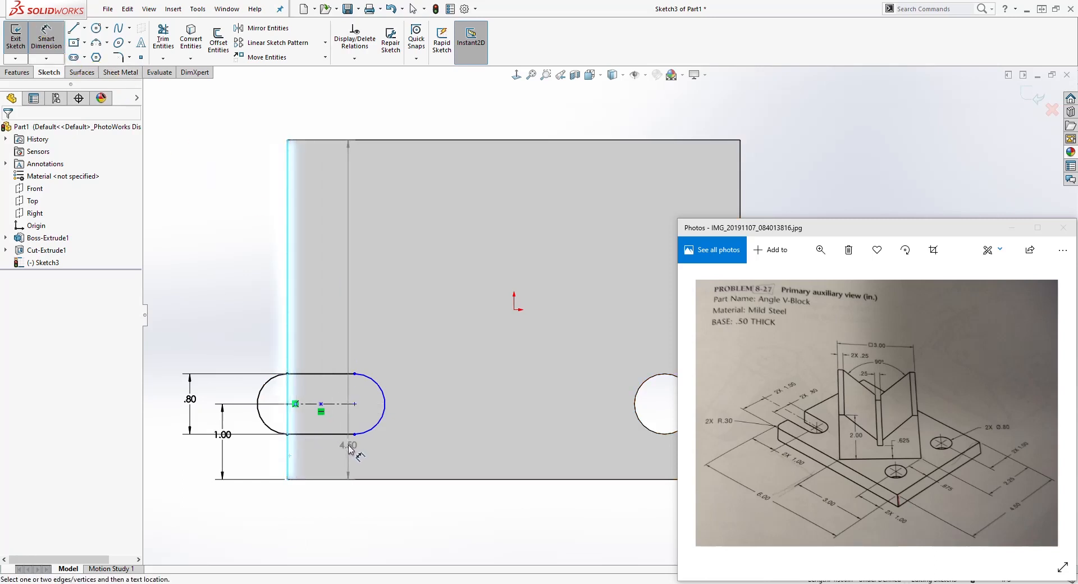
{"action": "left_click", "coordinate": [355, 404]}
{"action": "left_click", "coordinate": [337, 511]}
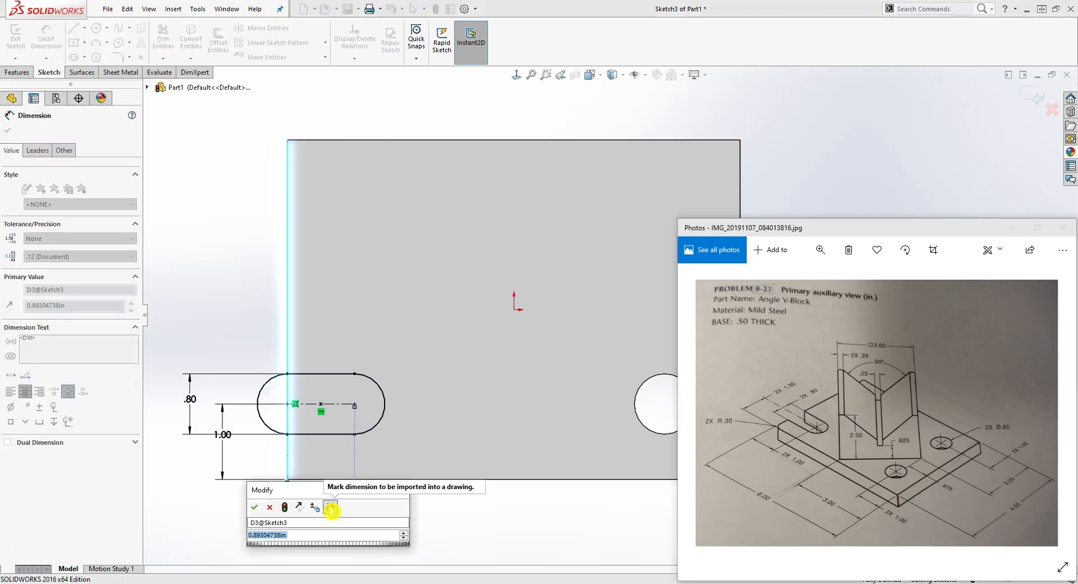
{"action": "type", "text": "1"}
{"action": "key", "text": "Return"}
{"action": "key", "text": "Escape"}
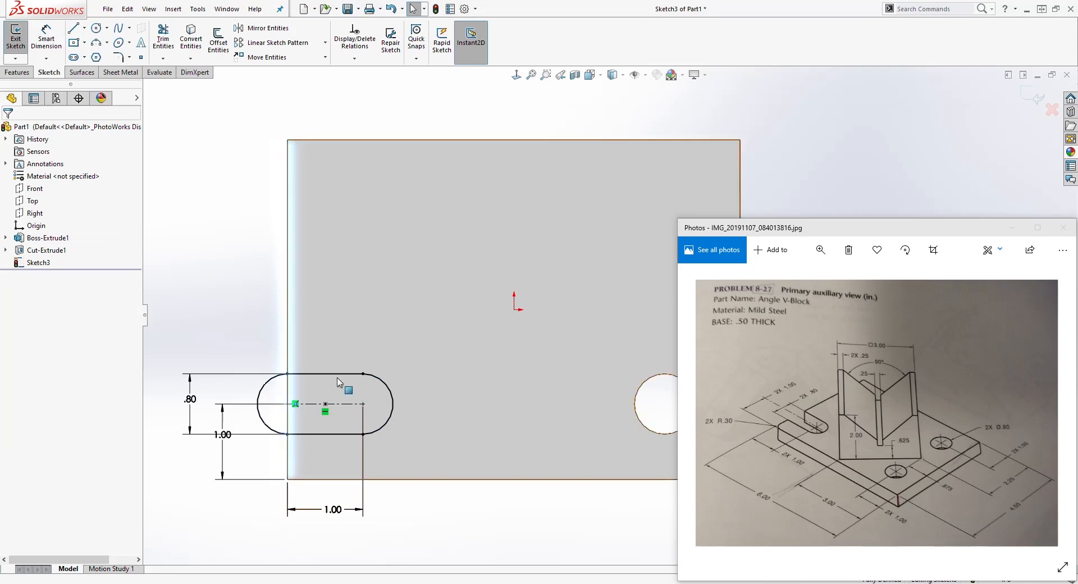
{"action": "left_click_drag", "start_coordinate": [193, 400], "coordinate": [226, 347]}
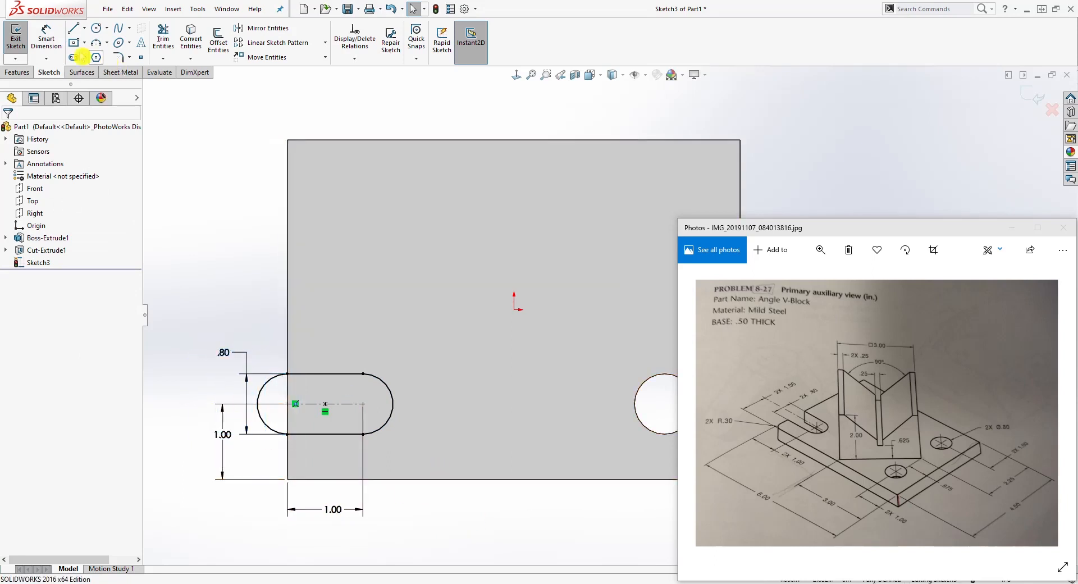
Step: Cut the slot profile through the base plate with an Extruded Cut using the Up To Next end condition
{"action": "left_click", "coordinate": [19, 72]}
{"action": "left_click", "coordinate": [168, 40]}
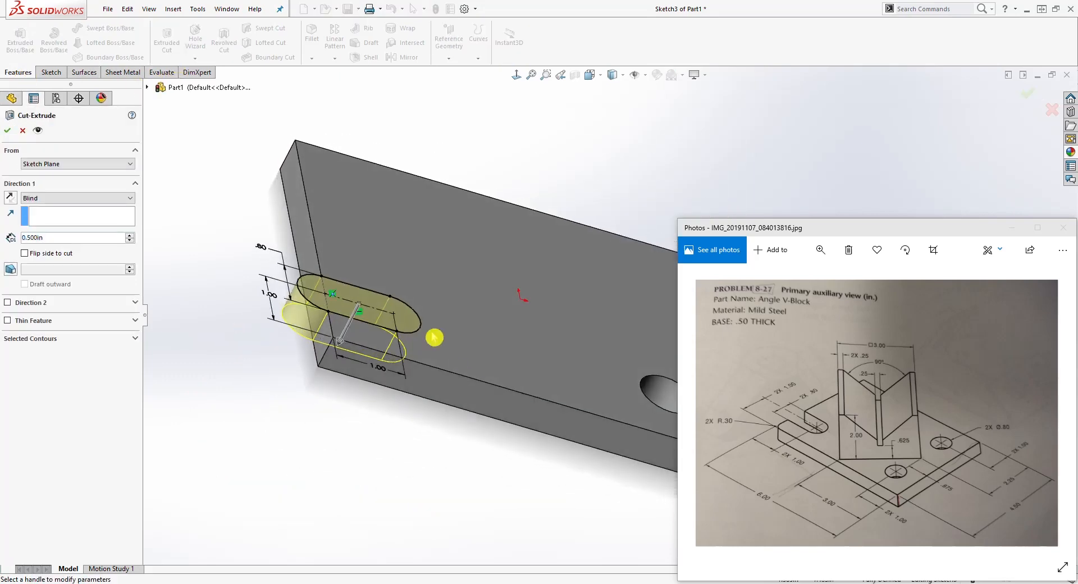
{"action": "left_click", "coordinate": [95, 198]}
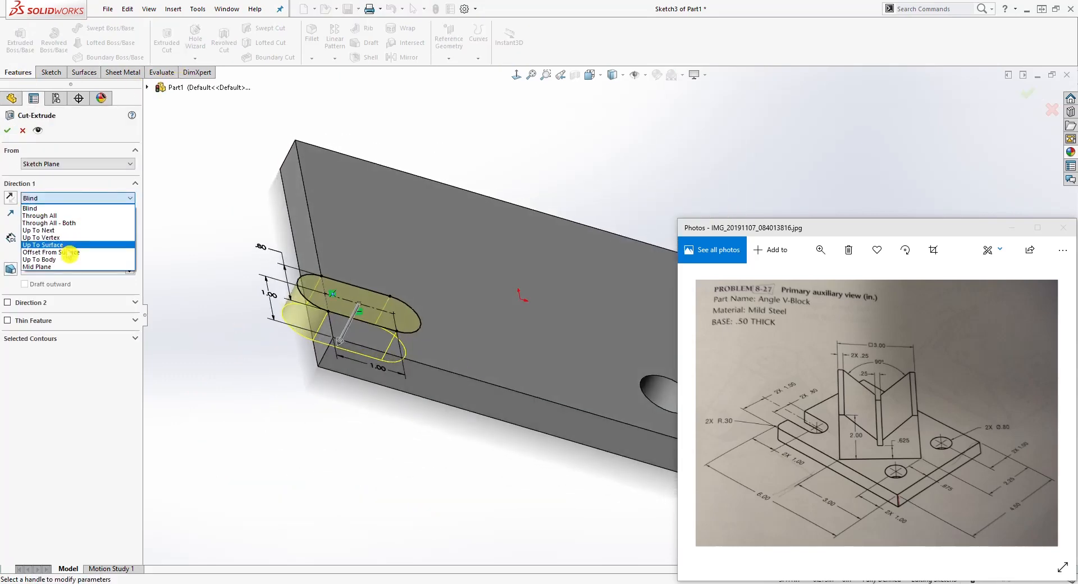
{"action": "left_click", "coordinate": [72, 231]}
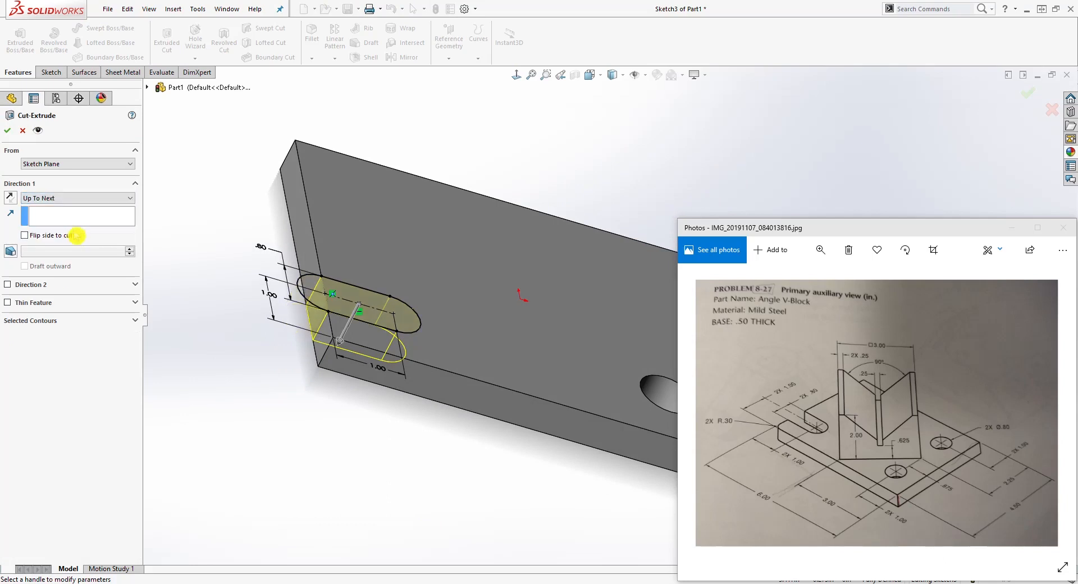
{"action": "left_click", "coordinate": [7, 130]}
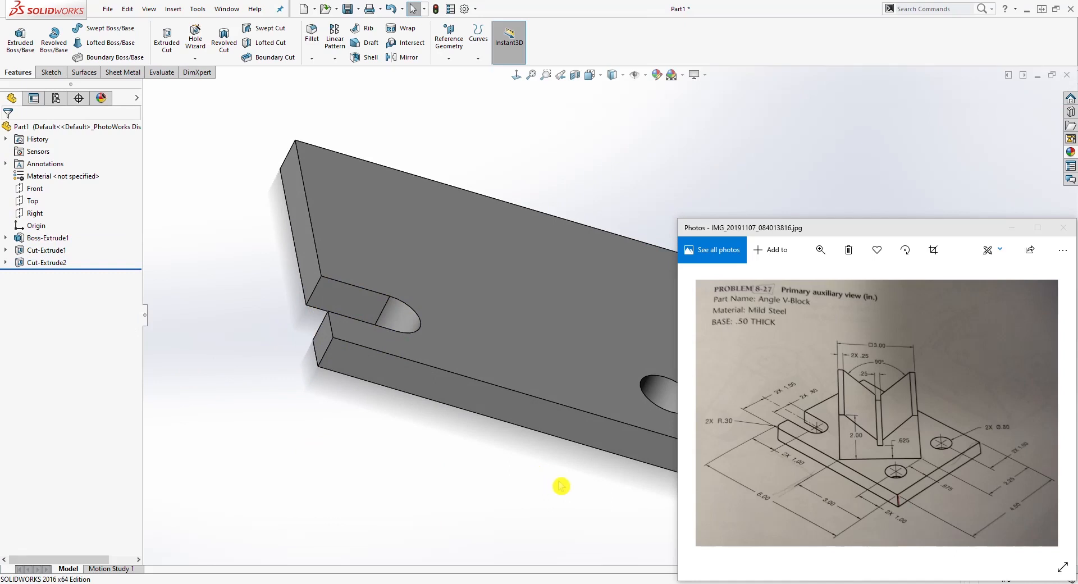
Step: Mirror the round hole cut and the open slot cut about the Front plane
{"action": "middle_click_drag", "start_coordinate": [560, 486], "coordinate": [431, 443]}
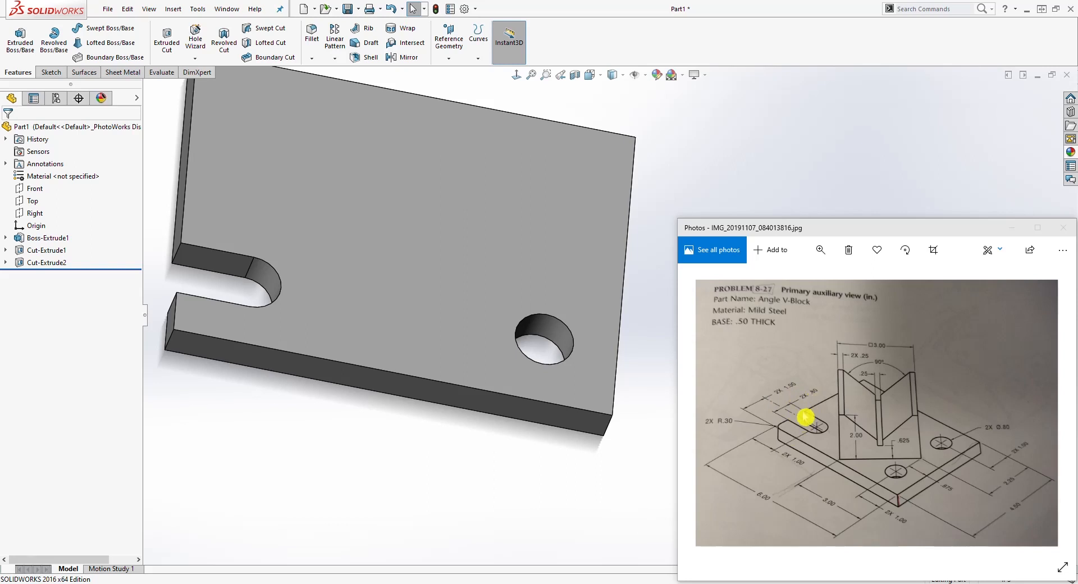
{"action": "middle_click_drag", "start_coordinate": [550, 354], "coordinate": [457, 315]}
{"action": "left_click", "coordinate": [409, 57]}
{"action": "key", "text": "z"}
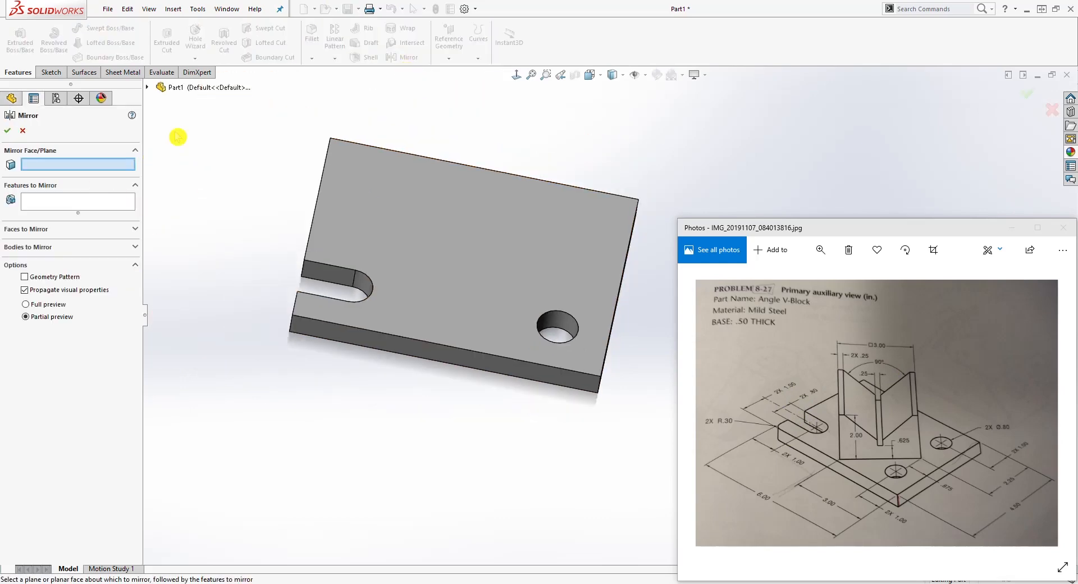
{"action": "left_click", "coordinate": [147, 87]}
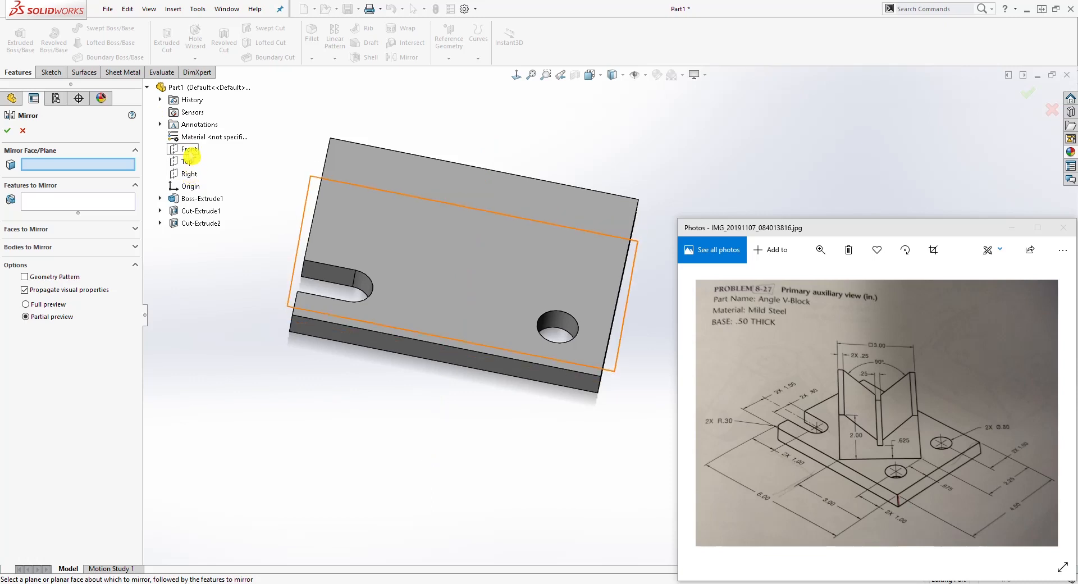
{"action": "middle_click_drag", "start_coordinate": [367, 329], "coordinate": [402, 360]}
{"action": "left_click", "coordinate": [190, 149]}
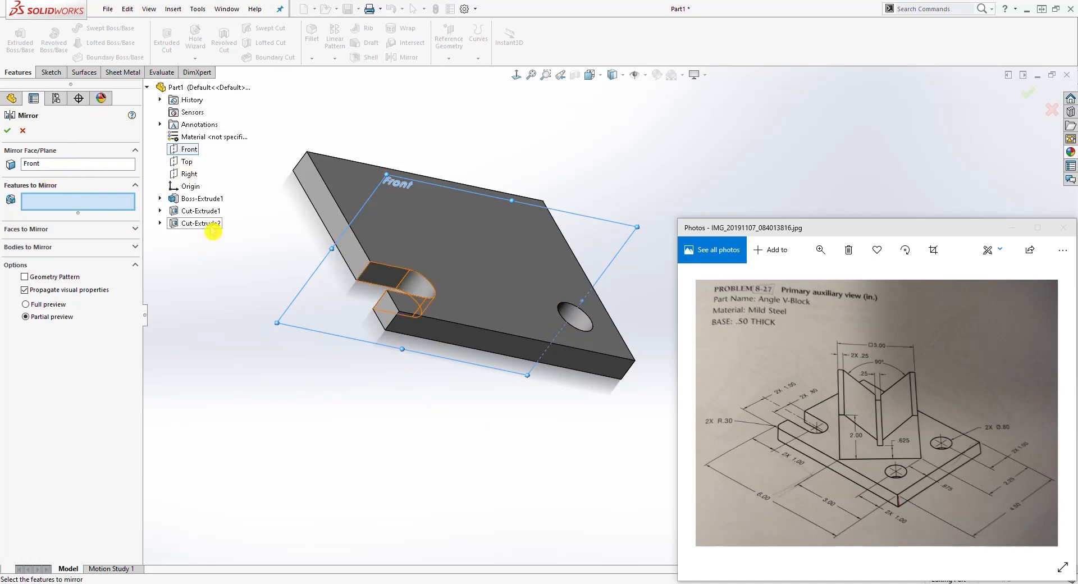
{"action": "left_click", "coordinate": [206, 211]}
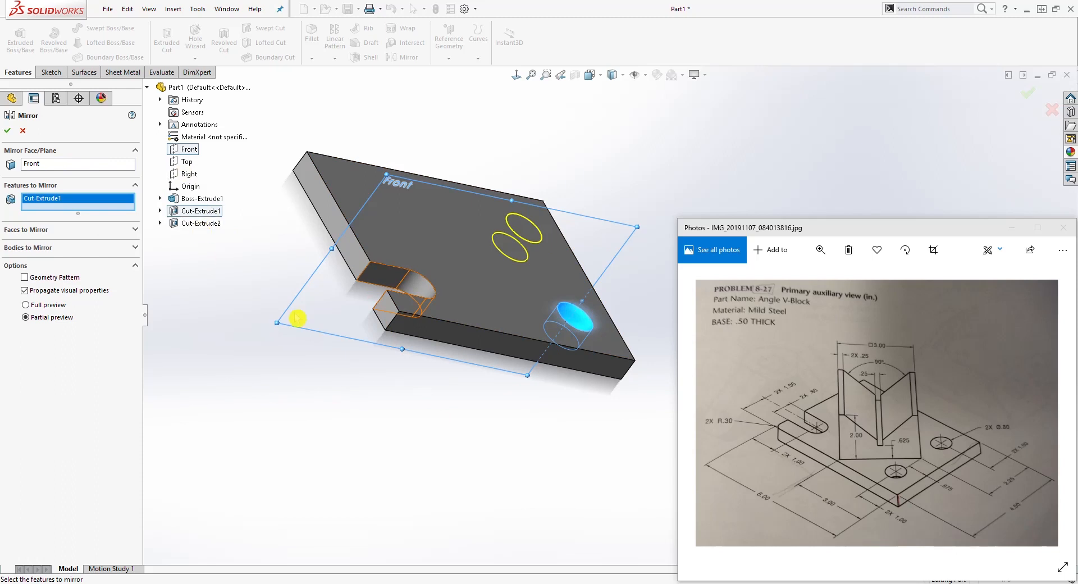
{"action": "left_click", "coordinate": [187, 223]}
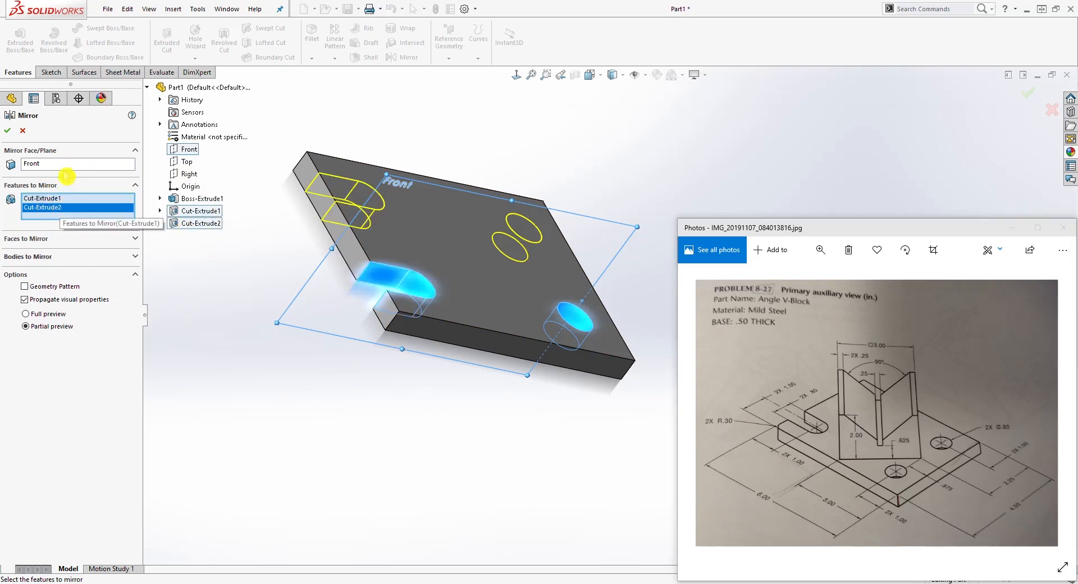
{"action": "left_click", "coordinate": [8, 133]}
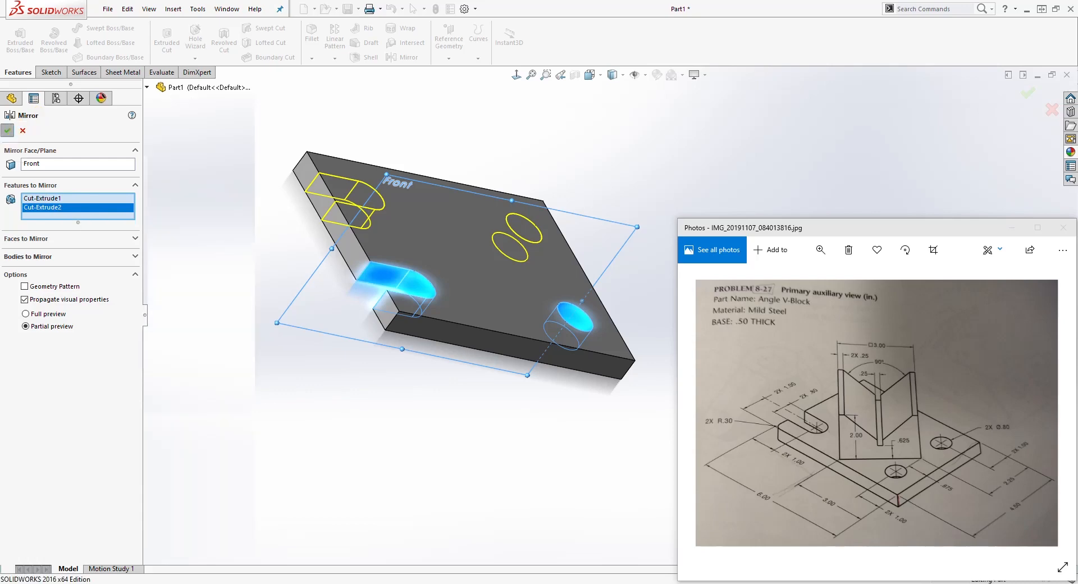
{"action": "middle_click_drag", "start_coordinate": [315, 365], "coordinate": [253, 403]}
{"action": "left_click", "coordinate": [265, 414]}
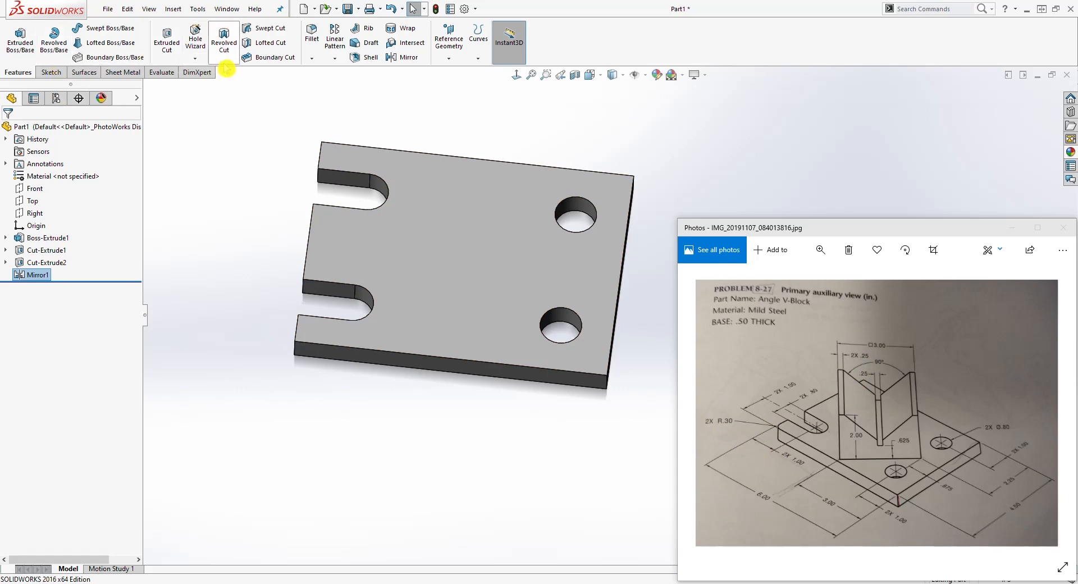
Step: Fillet the two outer vertical corner edges at the plate's slotted end with a 0.3 in symmetric radius
{"action": "left_click", "coordinate": [311, 29]}
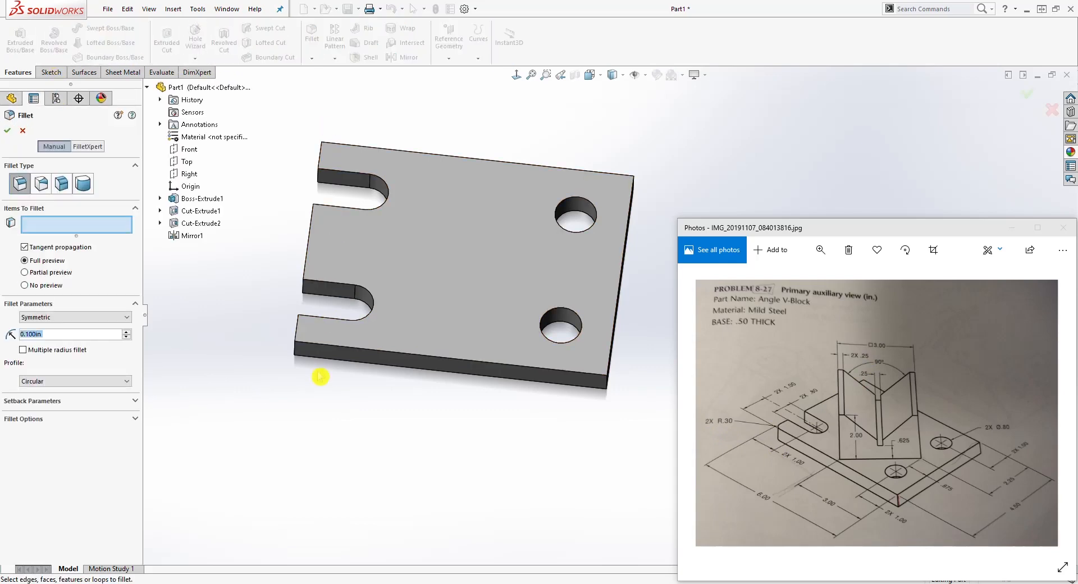
{"action": "middle_click_drag", "start_coordinate": [320, 369], "coordinate": [330, 344]}
{"action": "double_click", "coordinate": [42, 334]}
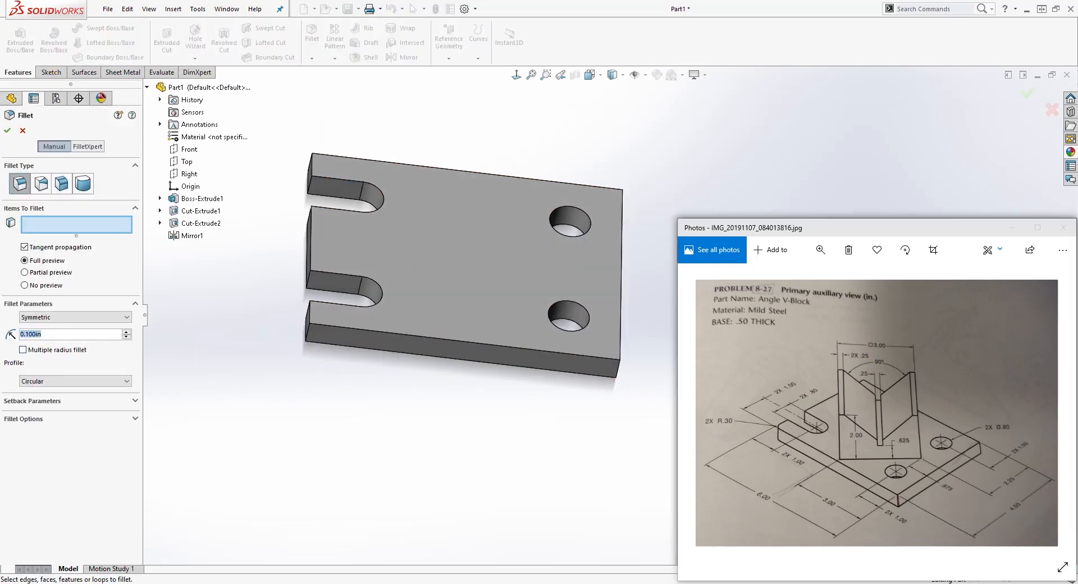
{"action": "type", "text": ".3"}
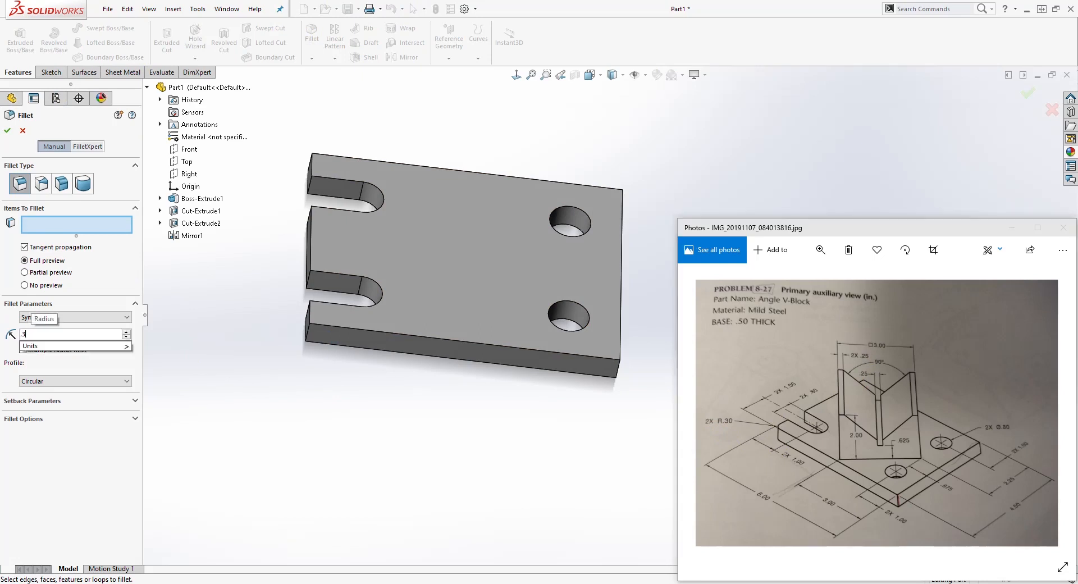
{"action": "key", "text": "Return"}
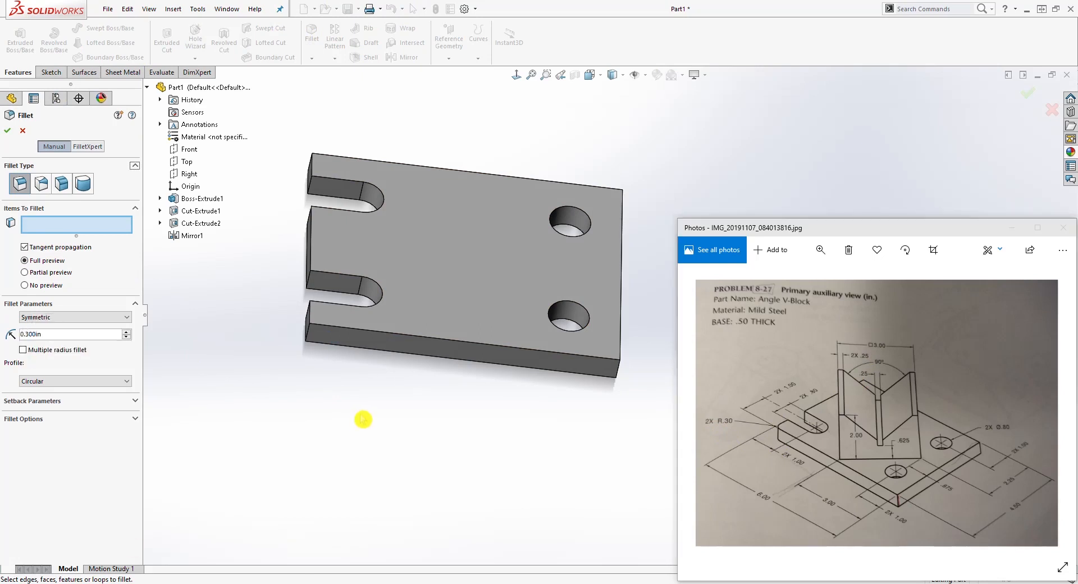
{"action": "left_click", "coordinate": [310, 335]}
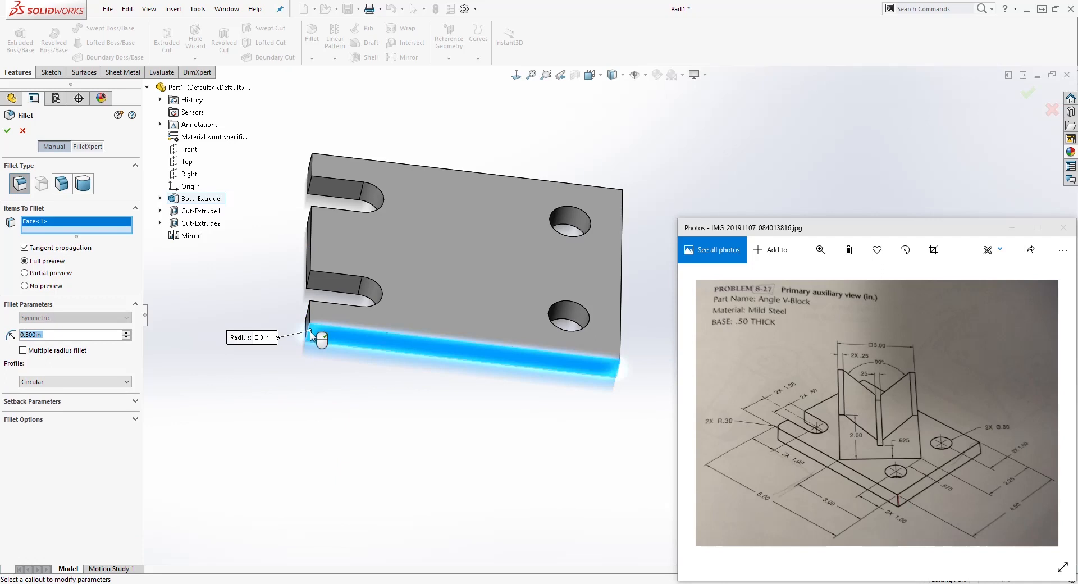
{"action": "left_click", "coordinate": [324, 341]}
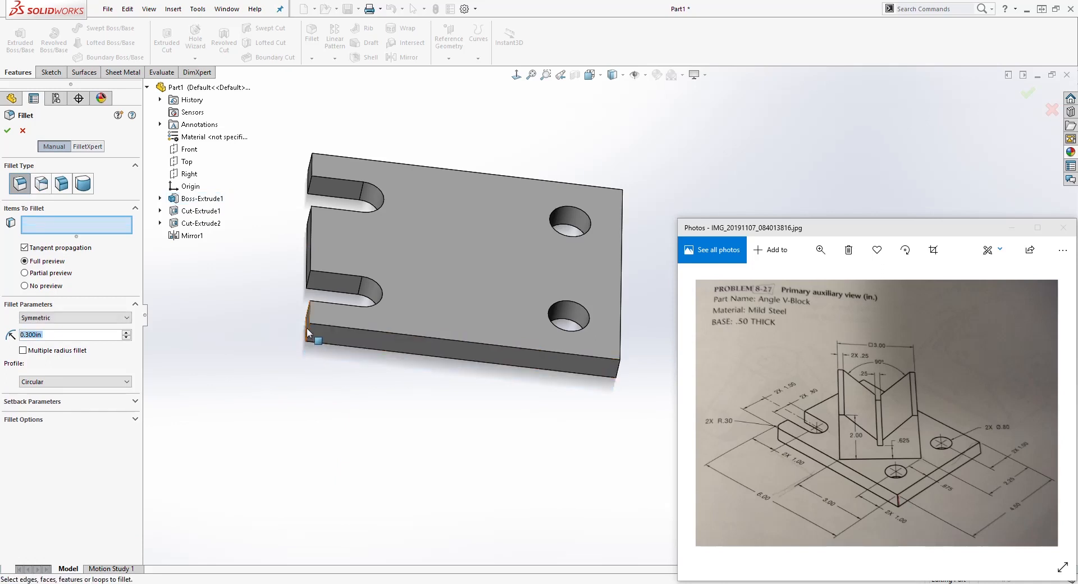
{"action": "scroll", "coordinate": [330, 330], "scroll_direction": "down", "scroll_amount": 5}
{"action": "scroll", "coordinate": [413, 321], "scroll_direction": "down", "scroll_amount": 2}
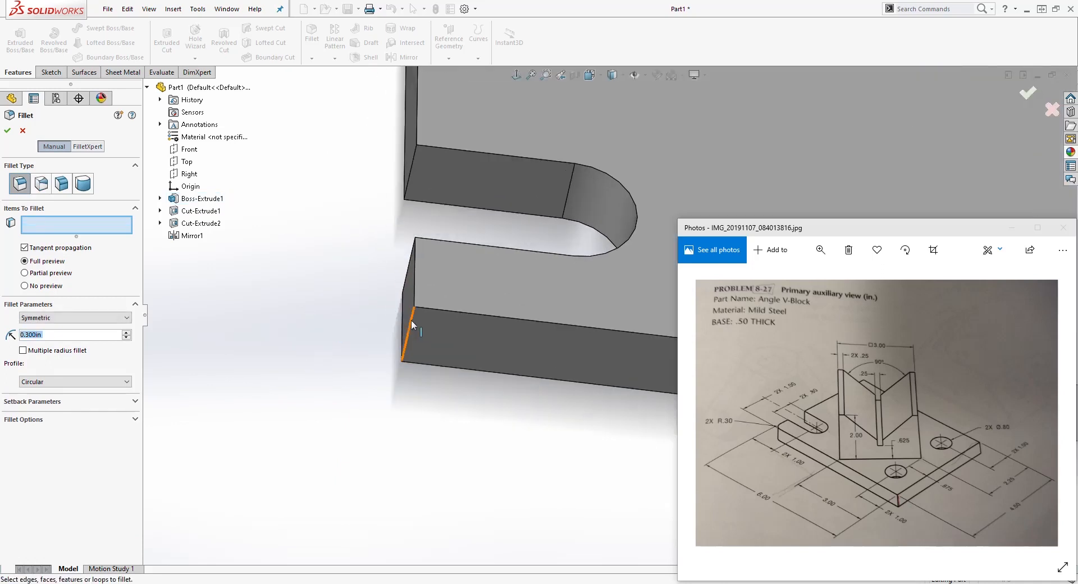
{"action": "left_click", "coordinate": [411, 320]}
{"action": "scroll", "coordinate": [405, 414], "scroll_direction": "up", "scroll_amount": 5}
{"action": "middle_click_drag", "start_coordinate": [409, 366], "coordinate": [544, 503]}
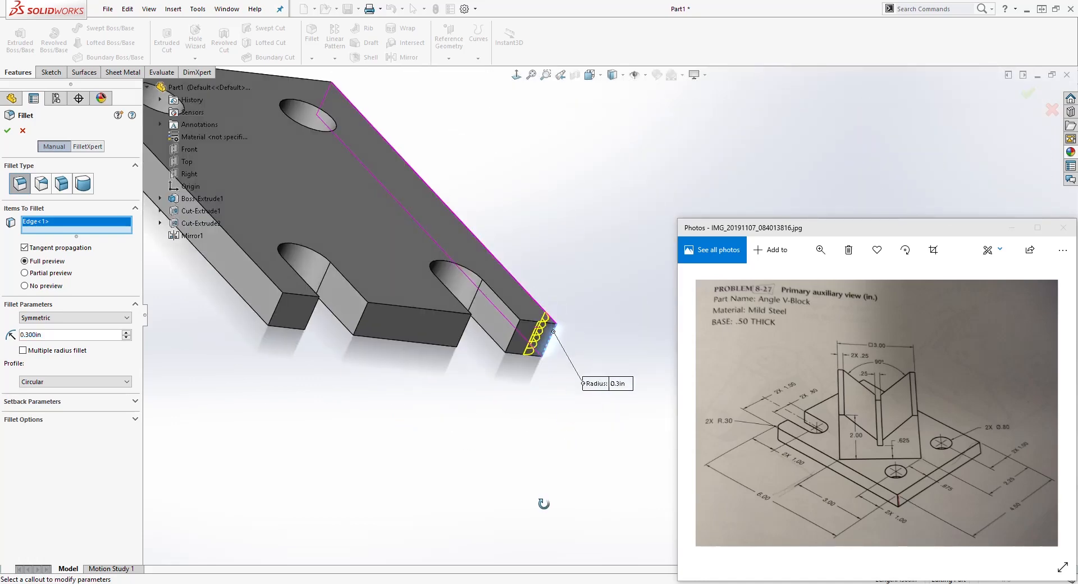
{"action": "left_click", "coordinate": [273, 301]}
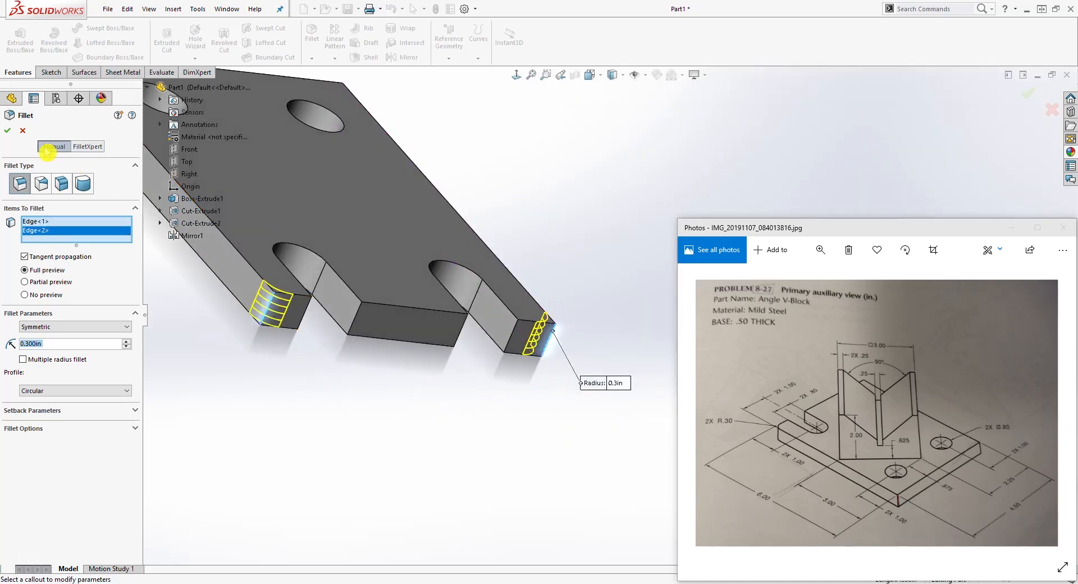
{"action": "left_click", "coordinate": [7, 133]}
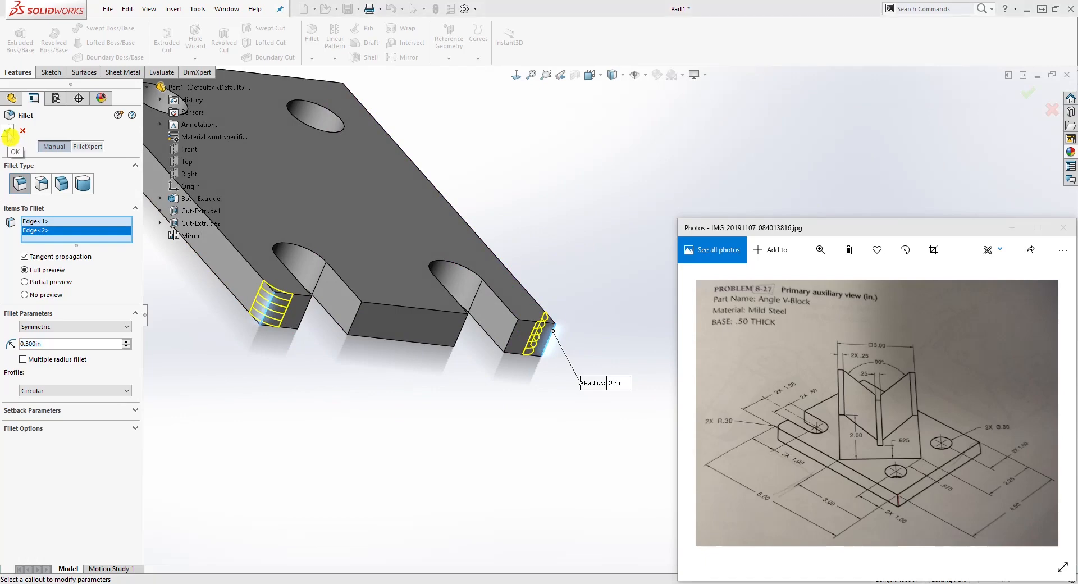
Step: Start a new sketch on the base plate's large upper face and view it face-on
{"action": "scroll", "coordinate": [389, 255], "scroll_direction": "up", "scroll_amount": 2}
{"action": "middle_click_drag", "start_coordinate": [389, 255], "coordinate": [449, 202]}
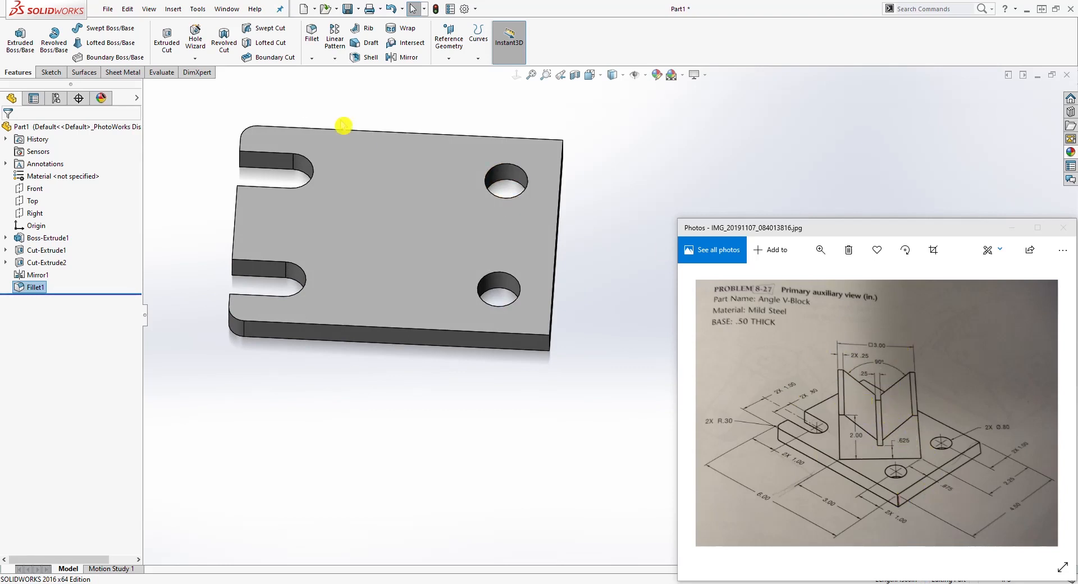
{"action": "middle_click_drag", "start_coordinate": [453, 366], "coordinate": [453, 377]}
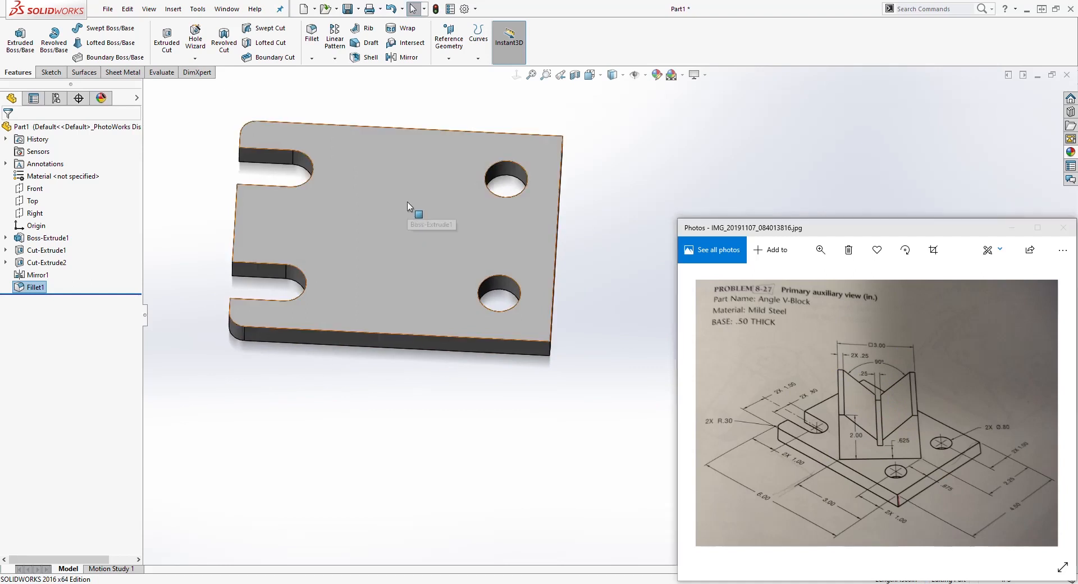
{"action": "left_click", "coordinate": [408, 203]}
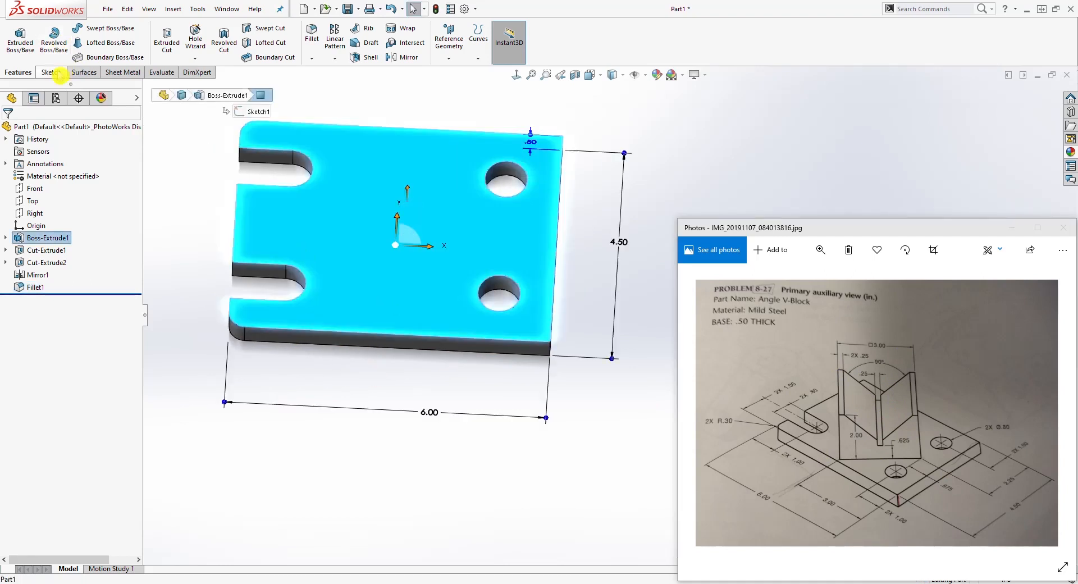
{"action": "left_click", "coordinate": [51, 72]}
{"action": "left_click", "coordinate": [24, 46]}
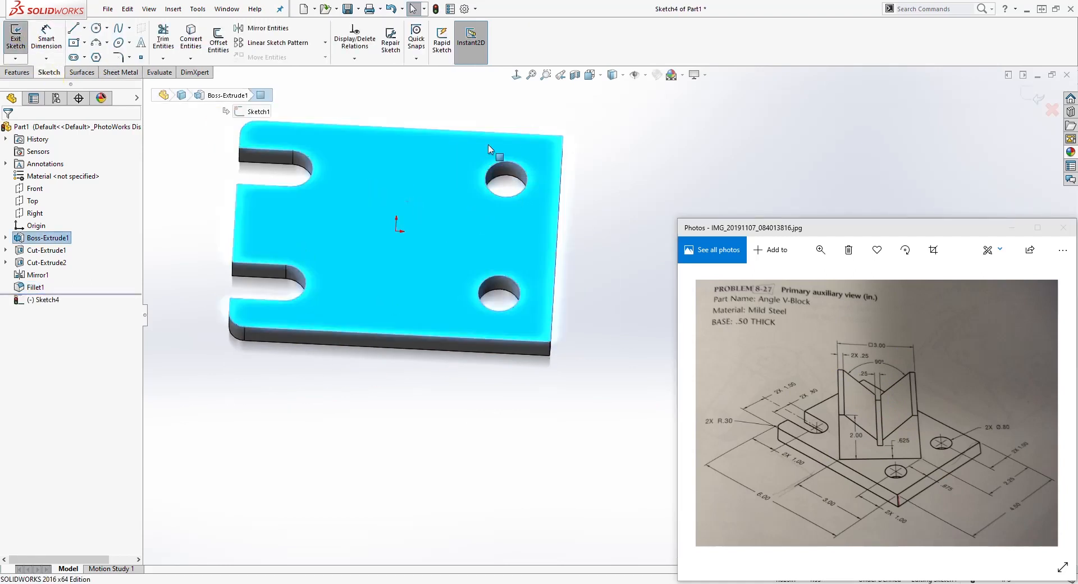
{"action": "left_click", "coordinate": [516, 75]}
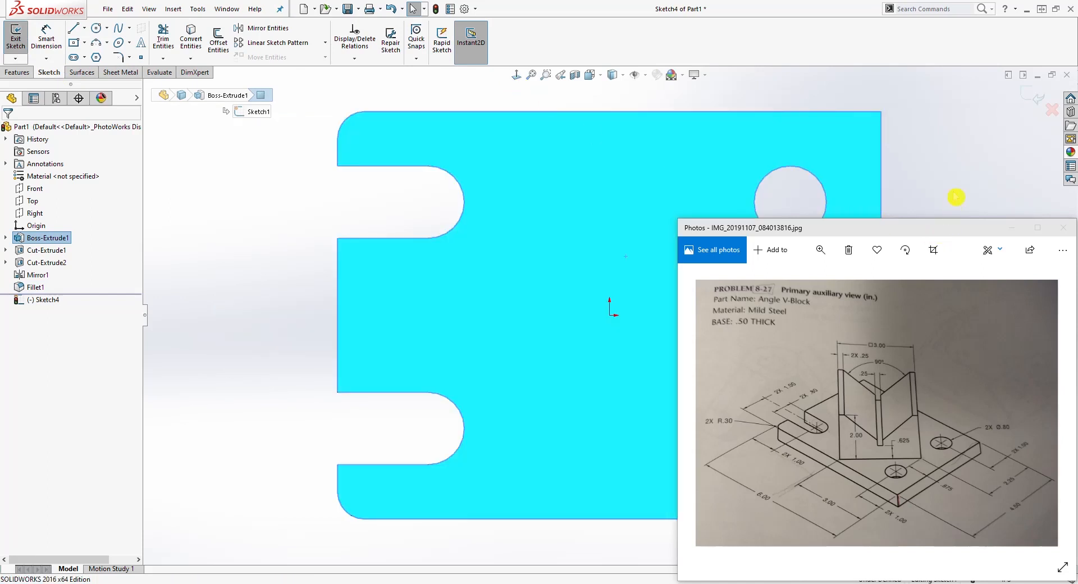
{"action": "middle_click_drag", "start_coordinate": [952, 168], "coordinate": [633, 166], "text": "ctrl"}
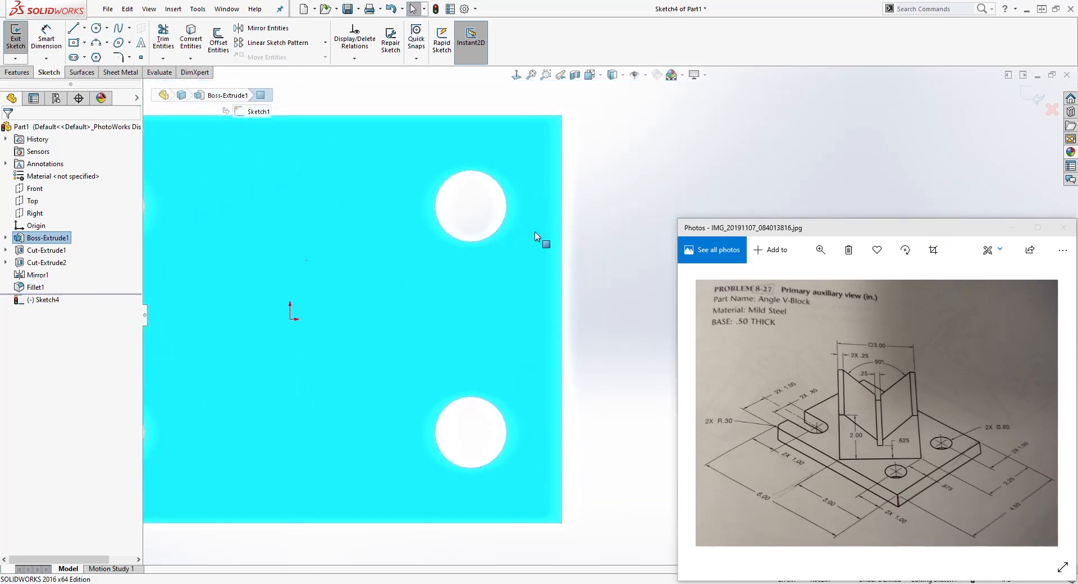
{"action": "scroll", "coordinate": [506, 247], "scroll_direction": "down", "scroll_amount": 1}
{"action": "scroll", "coordinate": [512, 254], "scroll_direction": "up", "scroll_amount": 3}
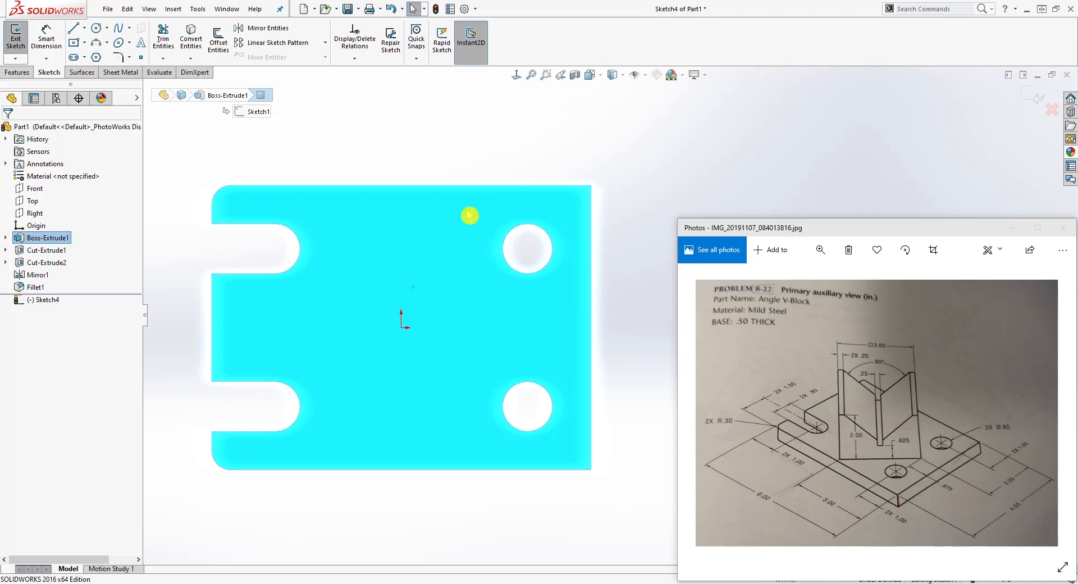
{"action": "left_click", "coordinate": [293, 123]}
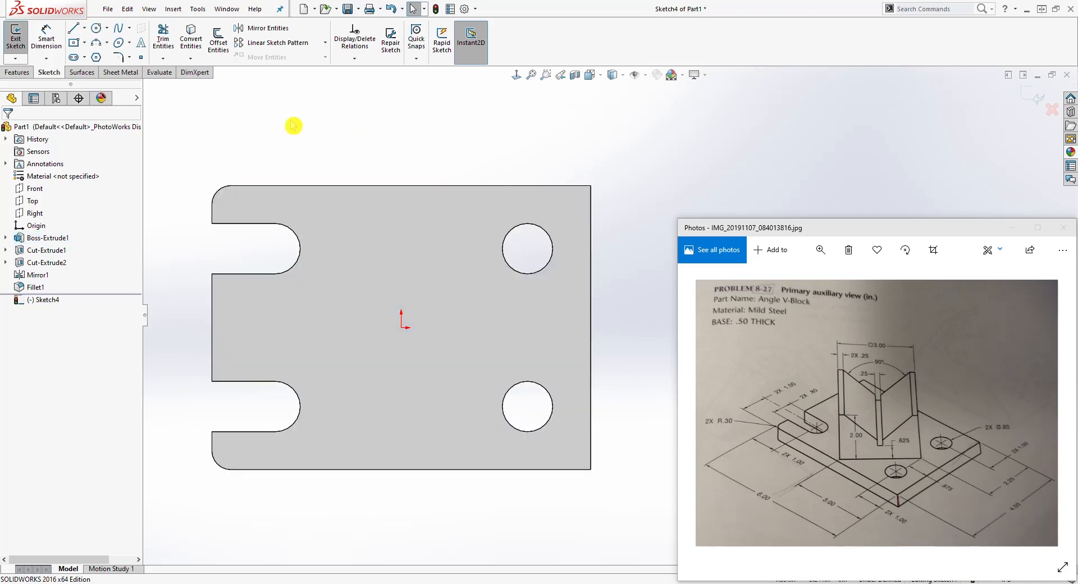
Step: Sketch a tilted 3 Point Corner Rectangle around the origin, its first side about 2.17 in long and ending directly above the origin
{"action": "left_click", "coordinate": [85, 45]}
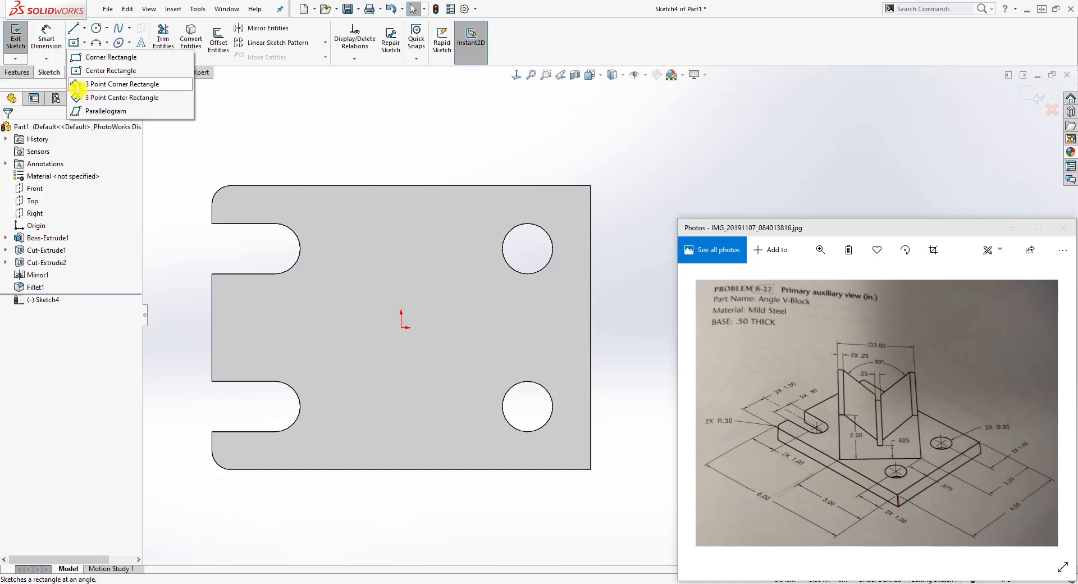
{"action": "left_click", "coordinate": [78, 84]}
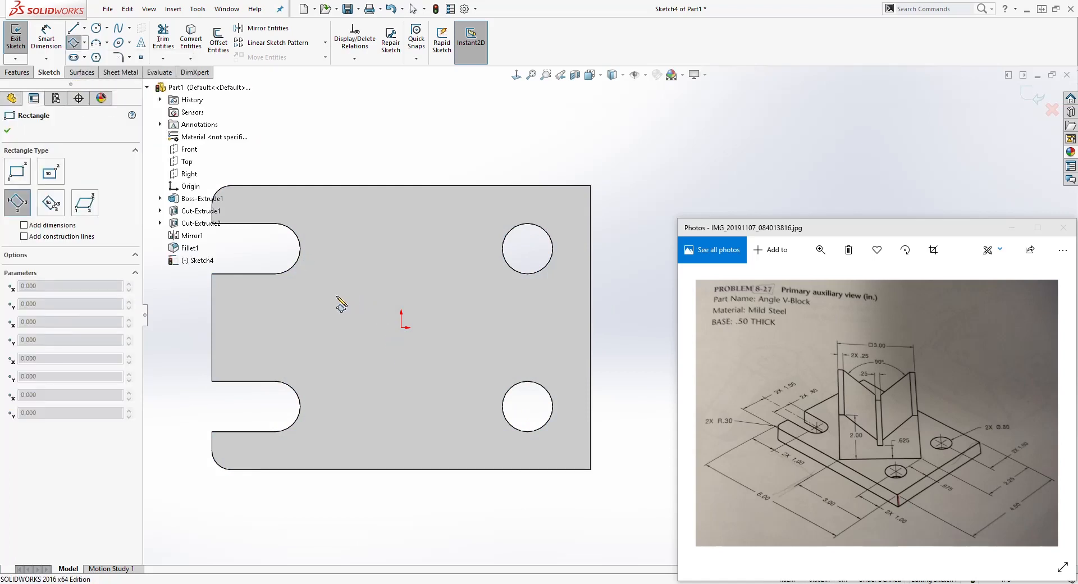
{"action": "left_click", "coordinate": [307, 306]}
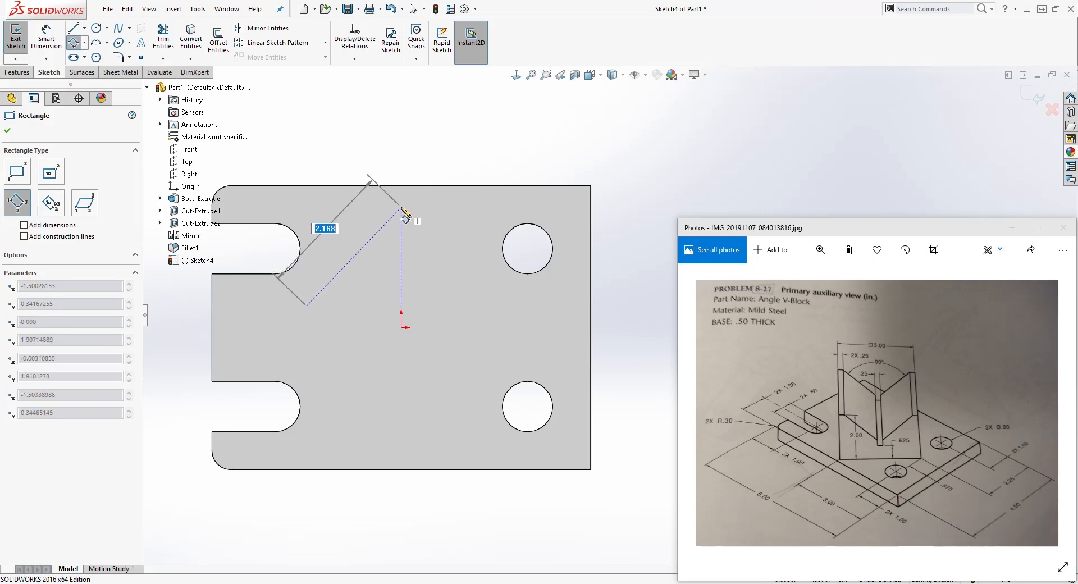
{"action": "left_click", "coordinate": [401, 209]}
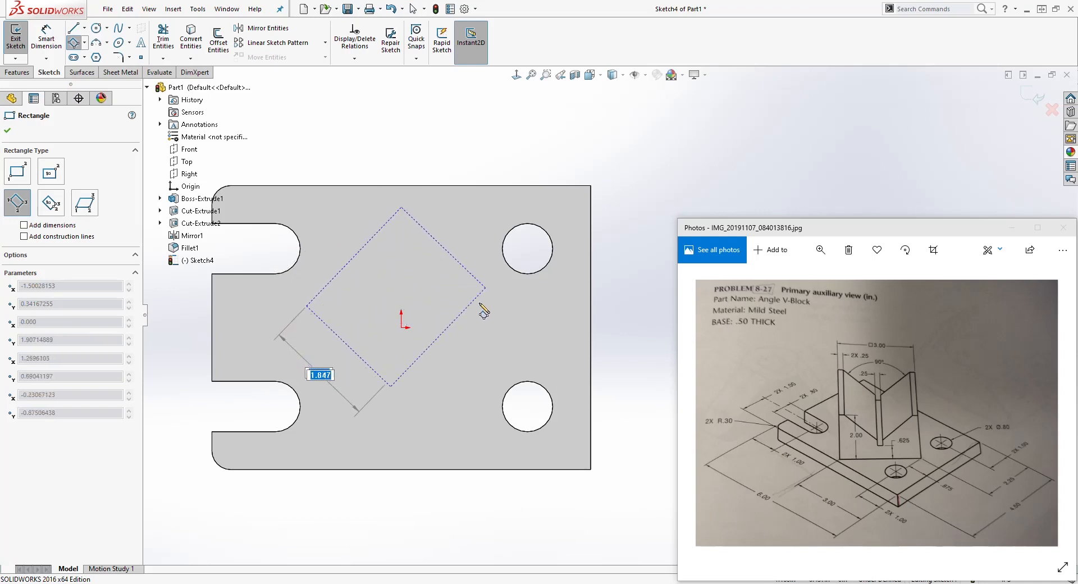
{"action": "left_click", "coordinate": [528, 352]}
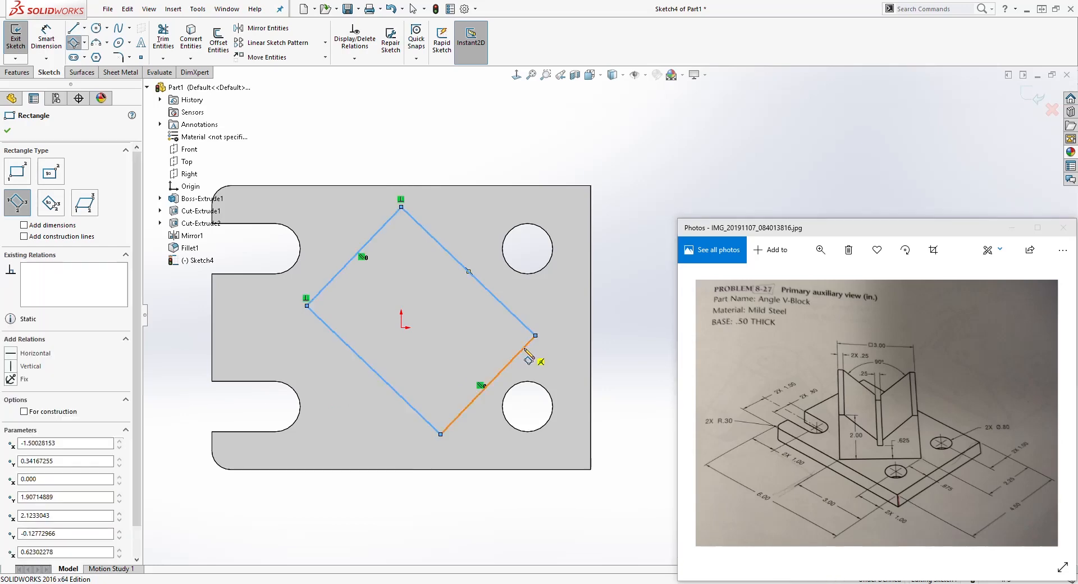
{"action": "key", "text": "Escape"}
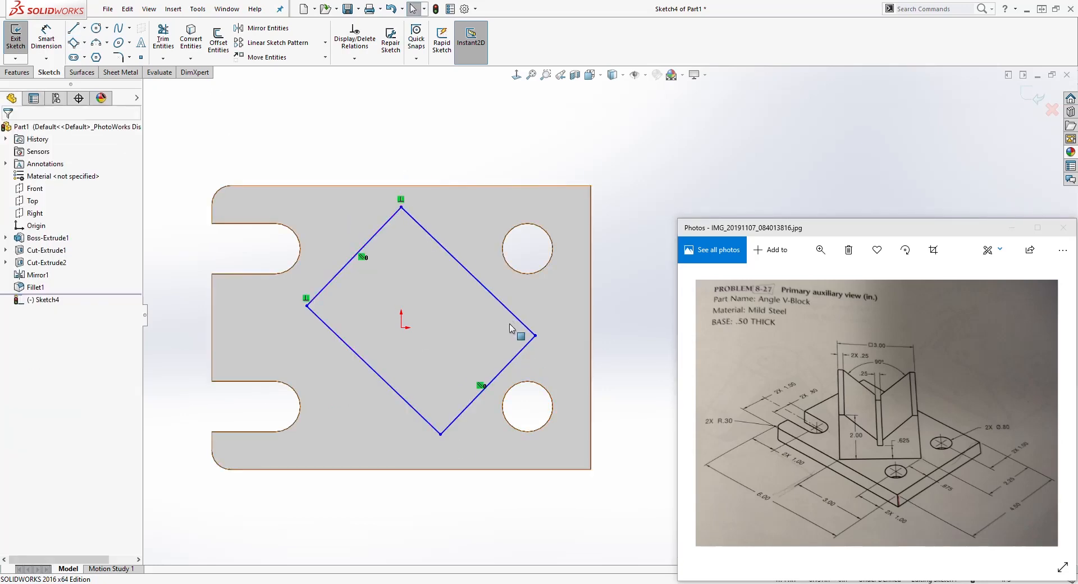
Step: Dimension the rectangle's lowest corner 3 in horizontally from the plate's short edge at the round-hole end
{"action": "scroll", "coordinate": [559, 384], "scroll_direction": "down", "scroll_amount": 2}
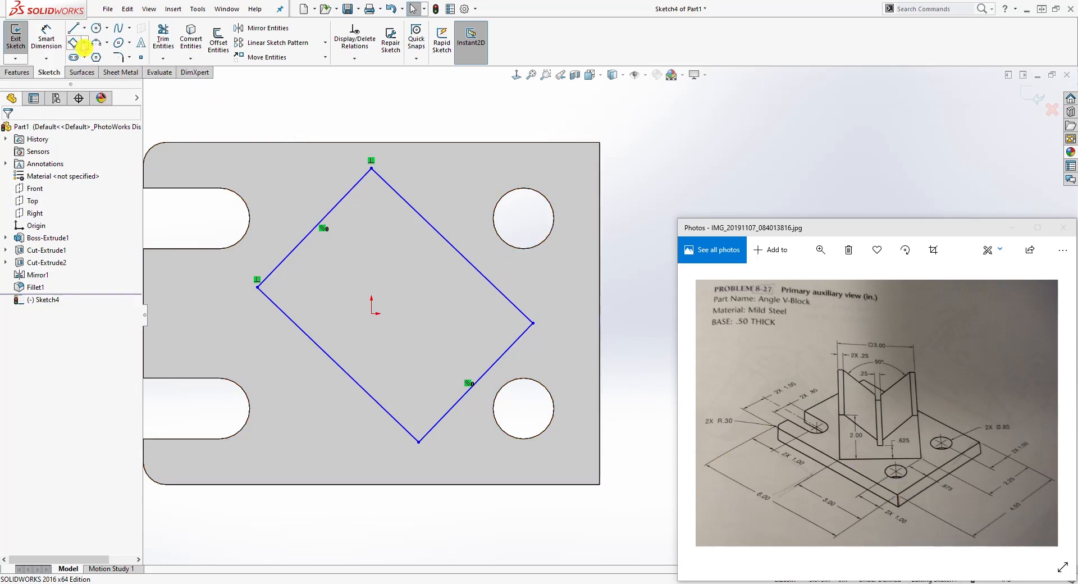
{"action": "left_click", "coordinate": [50, 38]}
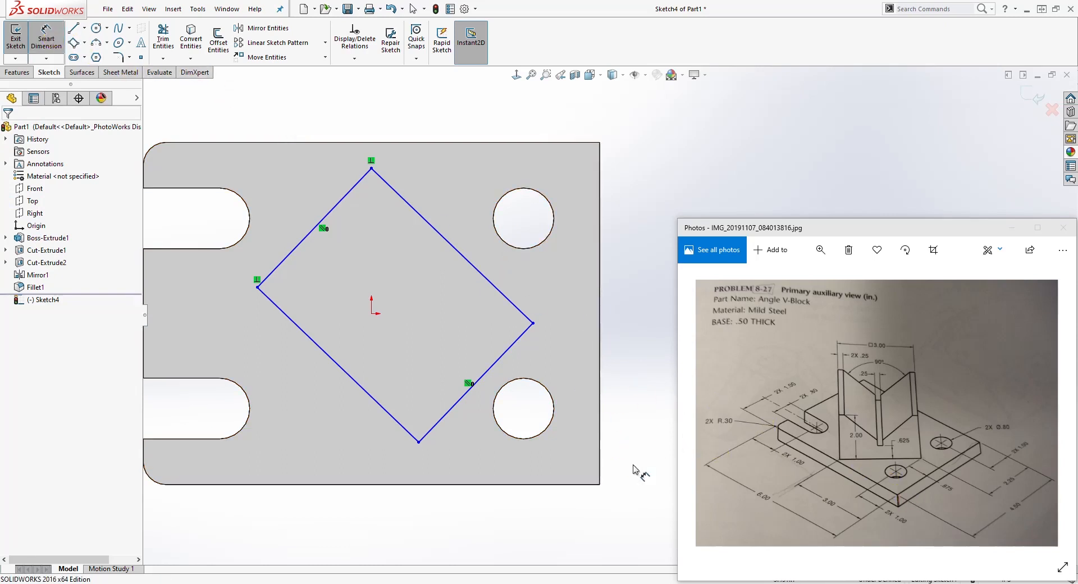
{"action": "left_click", "coordinate": [599, 447]}
{"action": "left_click", "coordinate": [418, 442]}
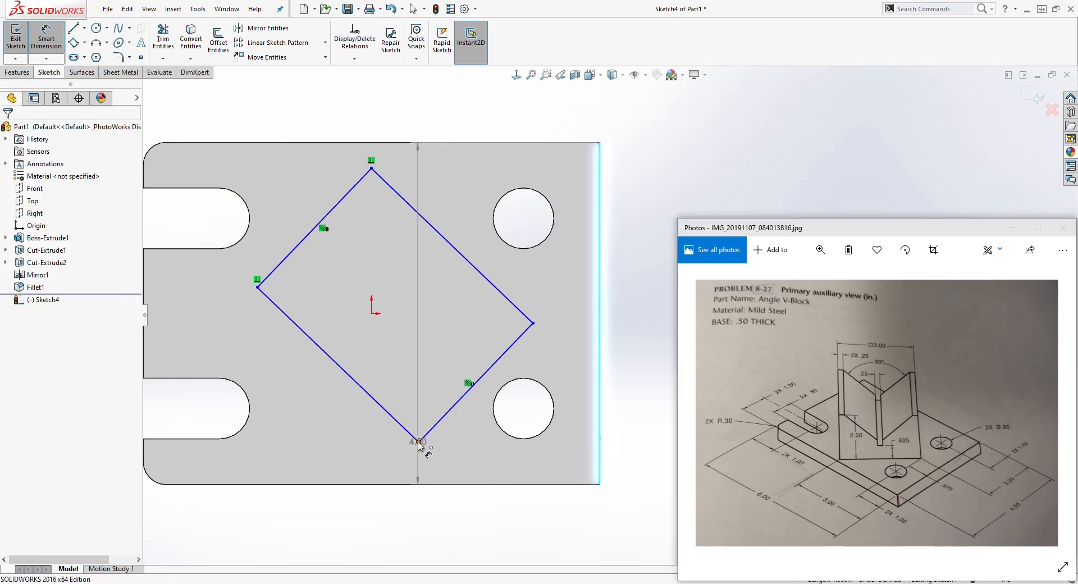
{"action": "left_click", "coordinate": [480, 523]}
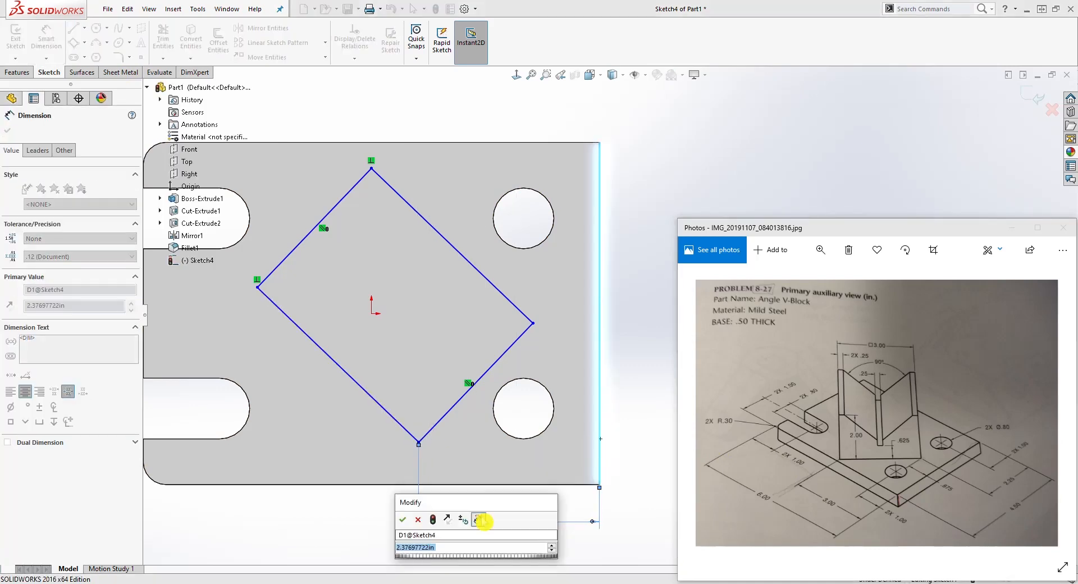
{"action": "type", "text": "3"}
{"action": "key", "text": "Return"}
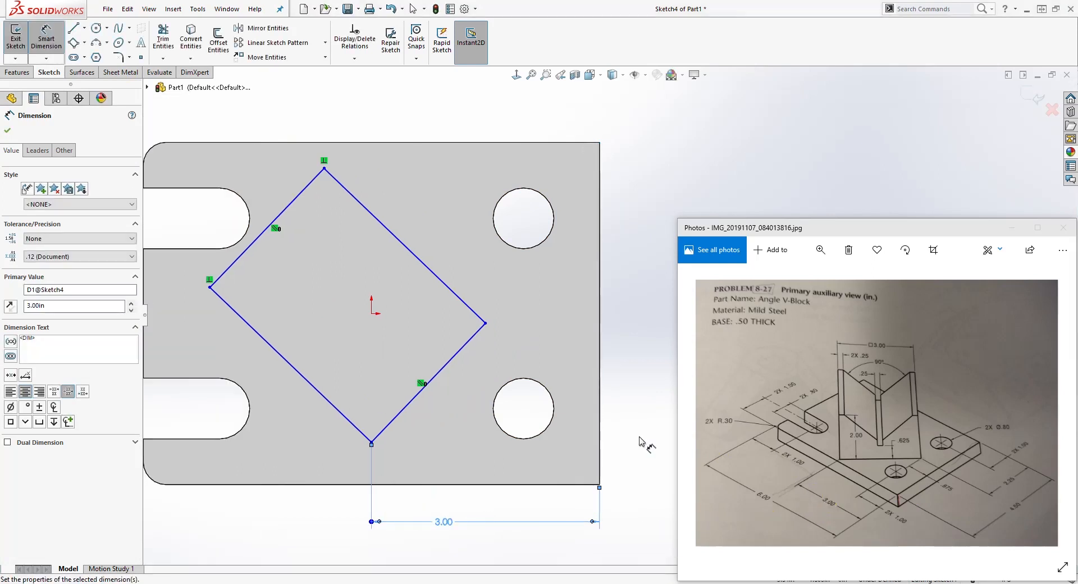
Step: Dimension the rectangle corner nearest the round holes 2.25 in vertically from the plate's upper long edge
{"action": "left_click", "coordinate": [563, 143]}
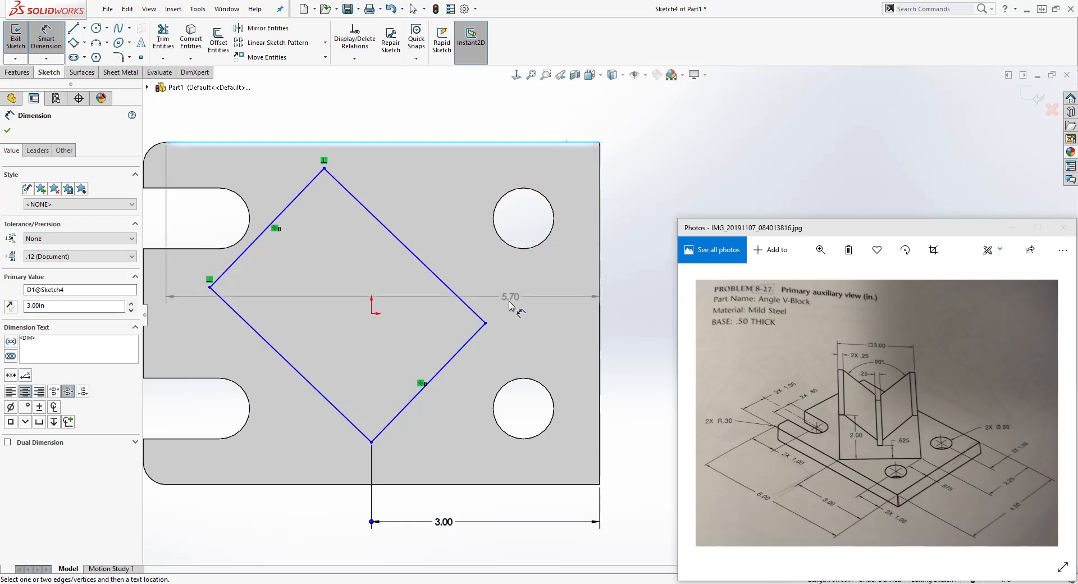
{"action": "left_click", "coordinate": [485, 323]}
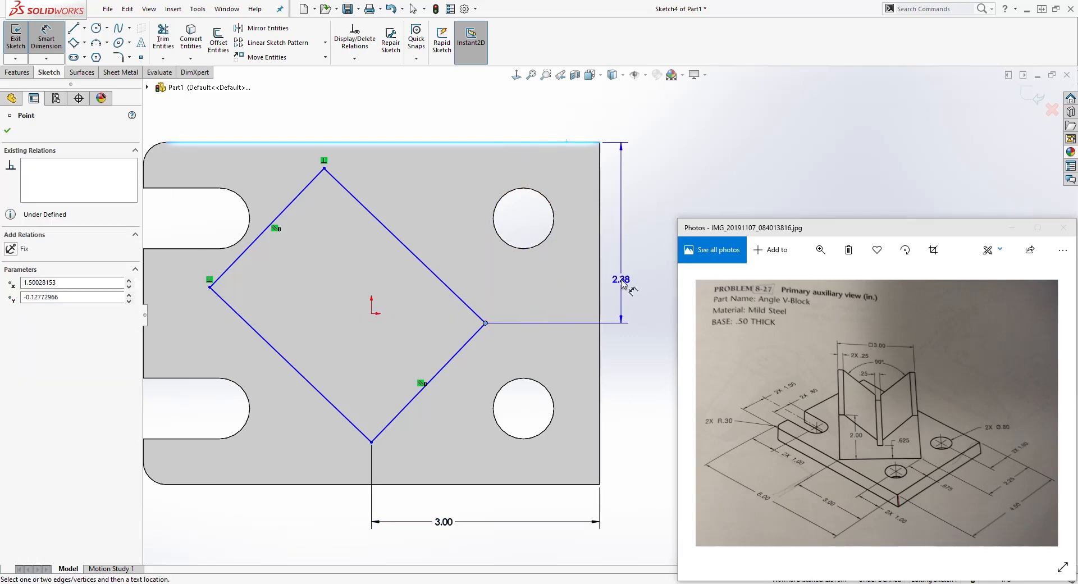
{"action": "left_click", "coordinate": [623, 286]}
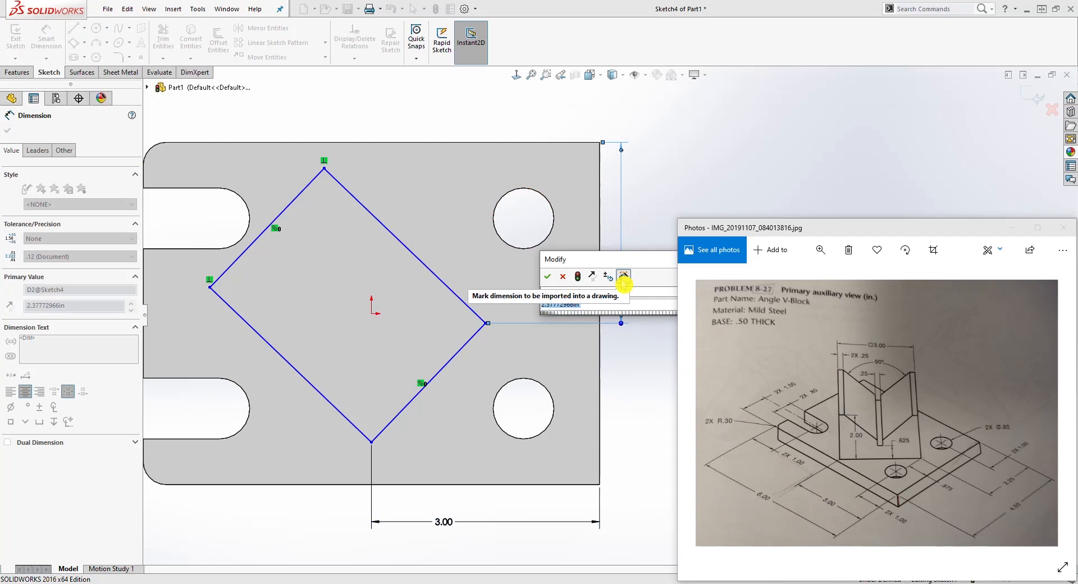
{"action": "type", "text": "2.2"}
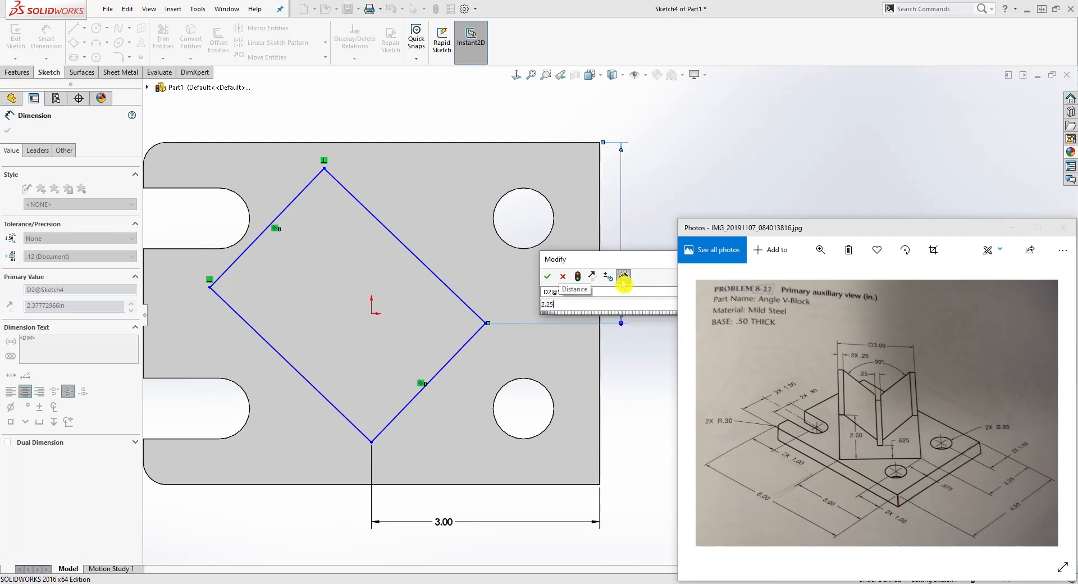
{"action": "type", "text": "5"}
{"action": "key", "text": "Return"}
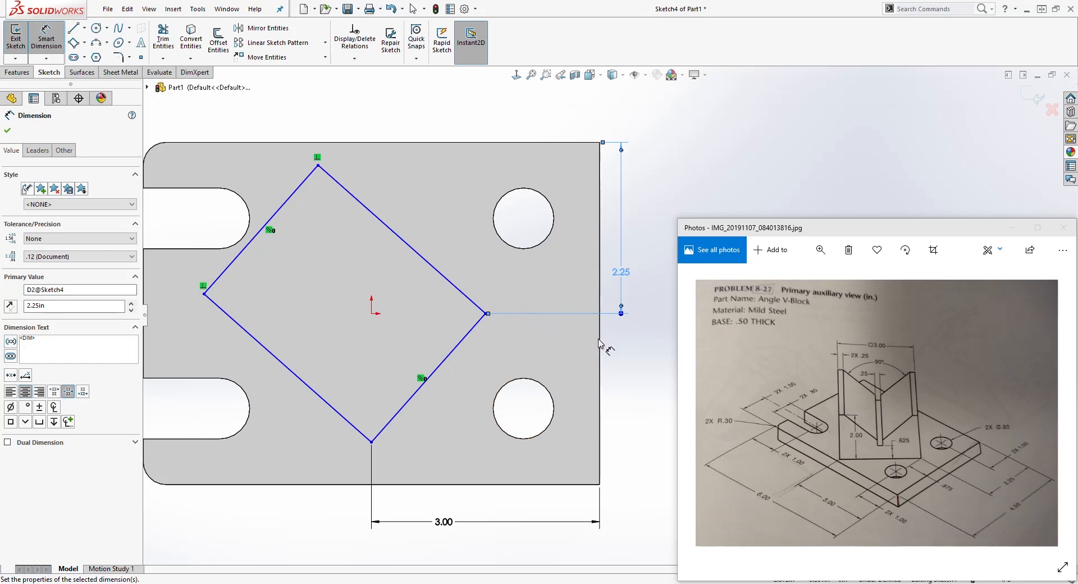
Step: Dimension the same corner 0.875 in horizontally from the plate's short edge at the round-hole end
{"action": "left_click", "coordinate": [600, 344]}
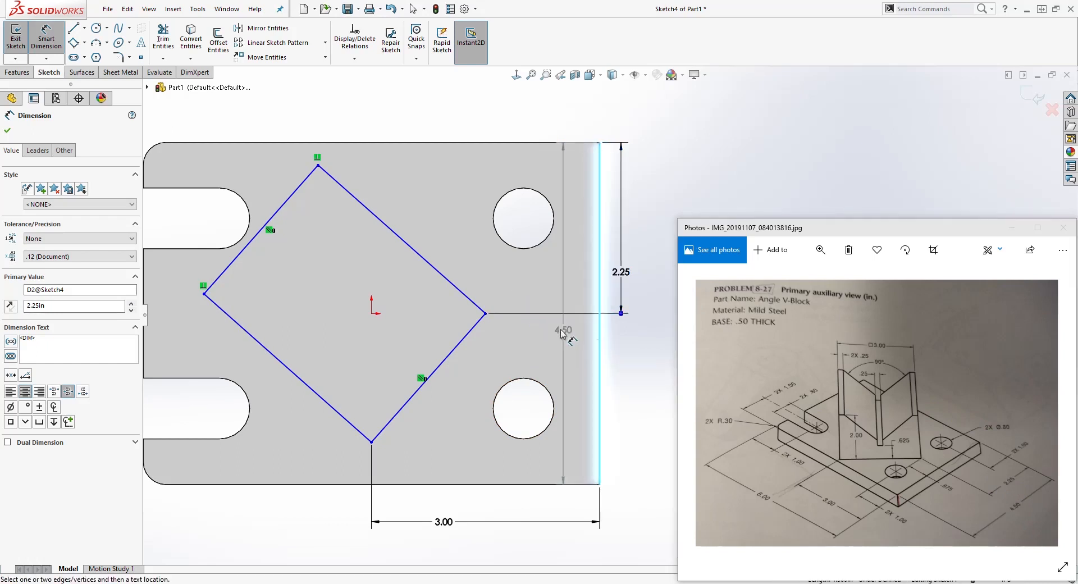
{"action": "left_click", "coordinate": [485, 313]}
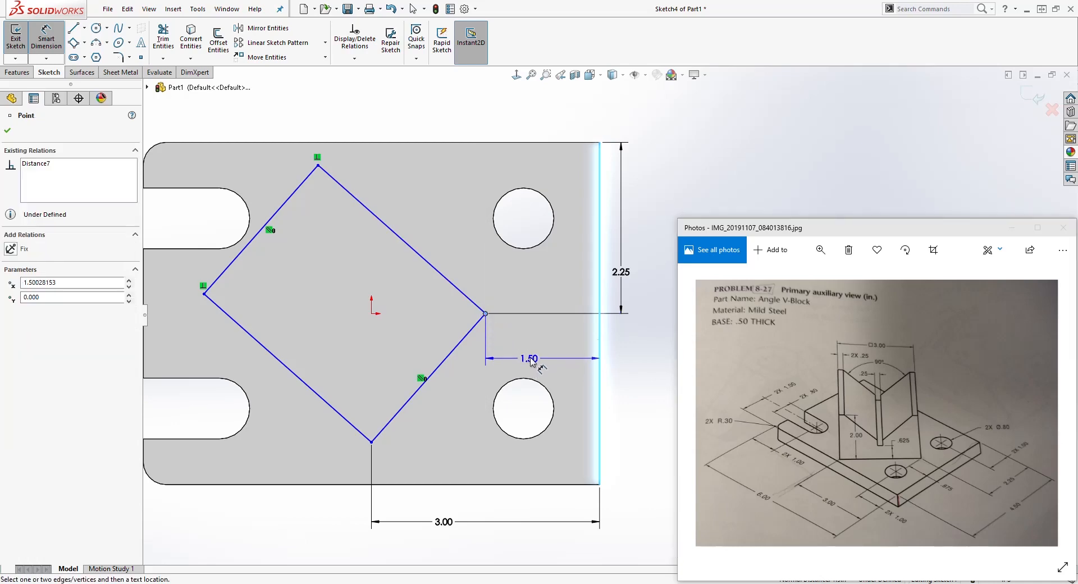
{"action": "left_click", "coordinate": [536, 361]}
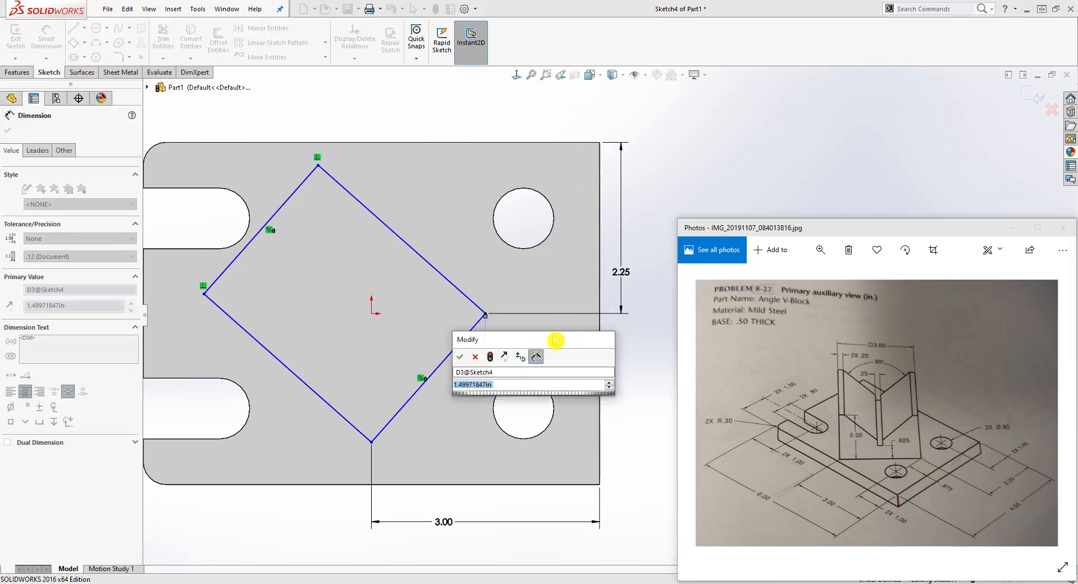
{"action": "type", "text": "."}
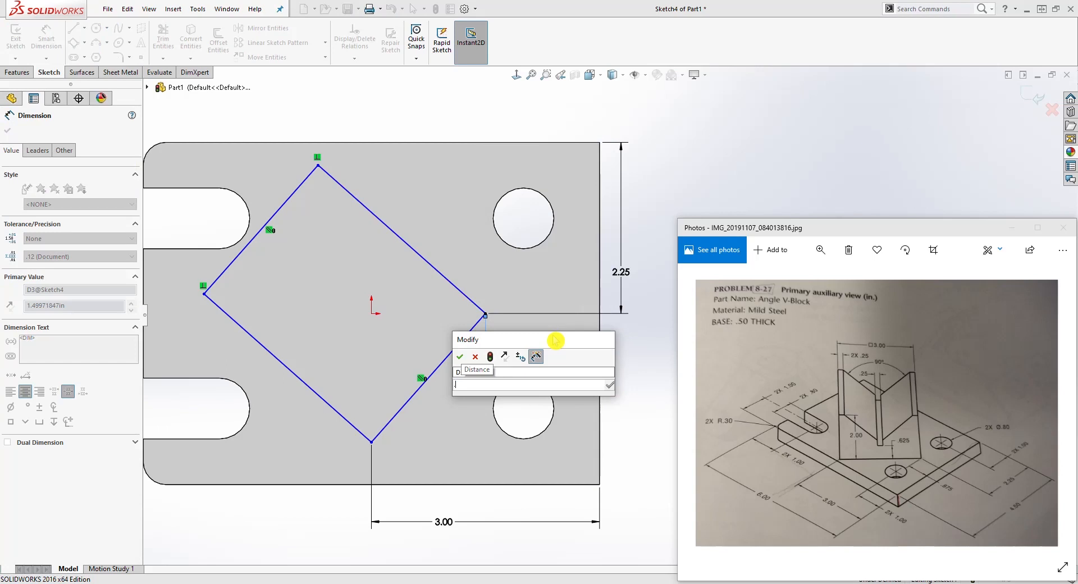
{"action": "type", "text": "875"}
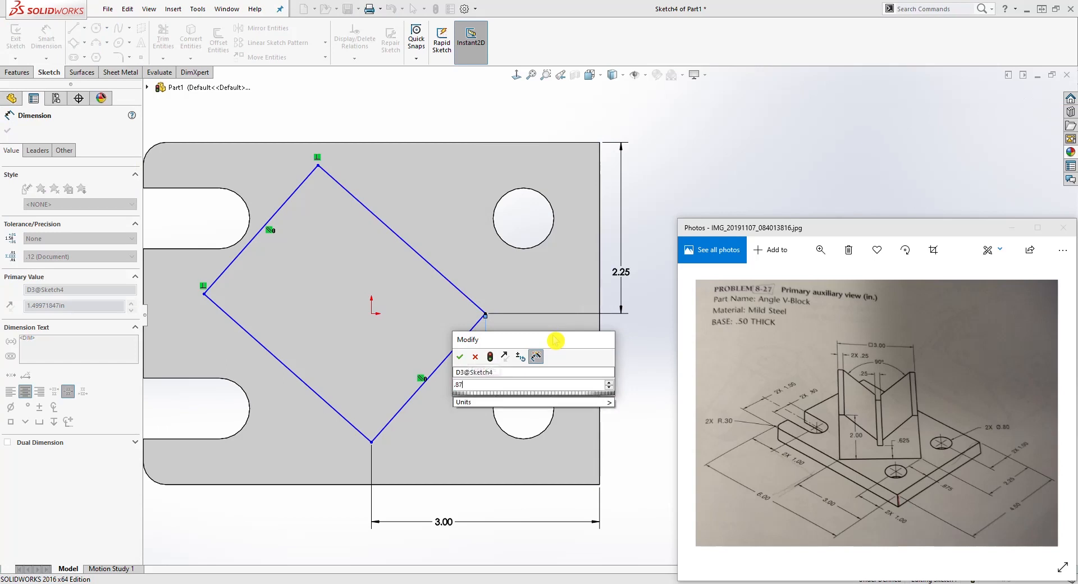
{"action": "key", "text": "Return"}
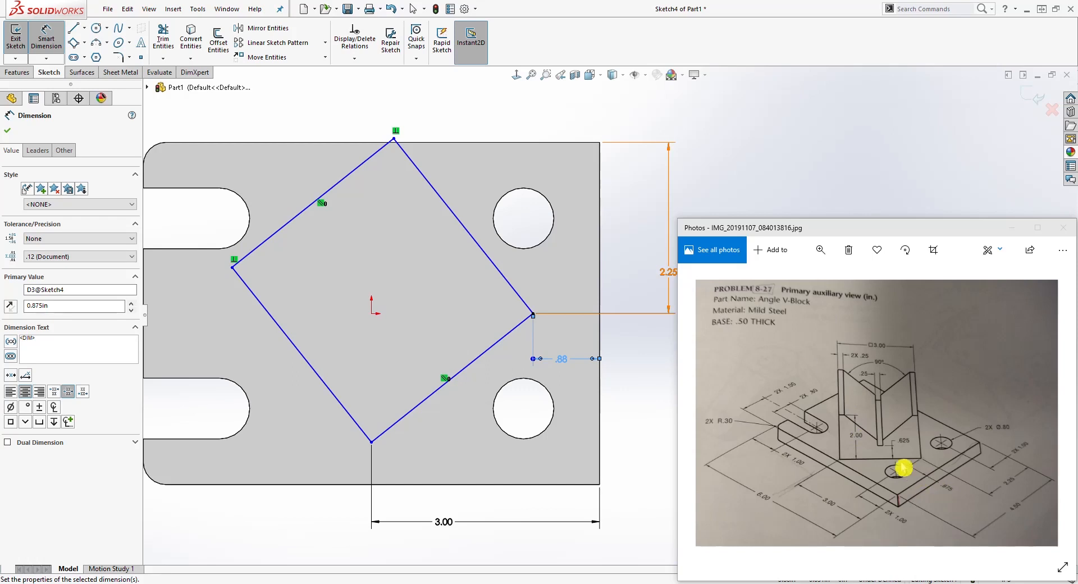
Step: Dimension the rectangle's upper-left side to a length of 3 in
{"action": "left_click", "coordinate": [354, 176]}
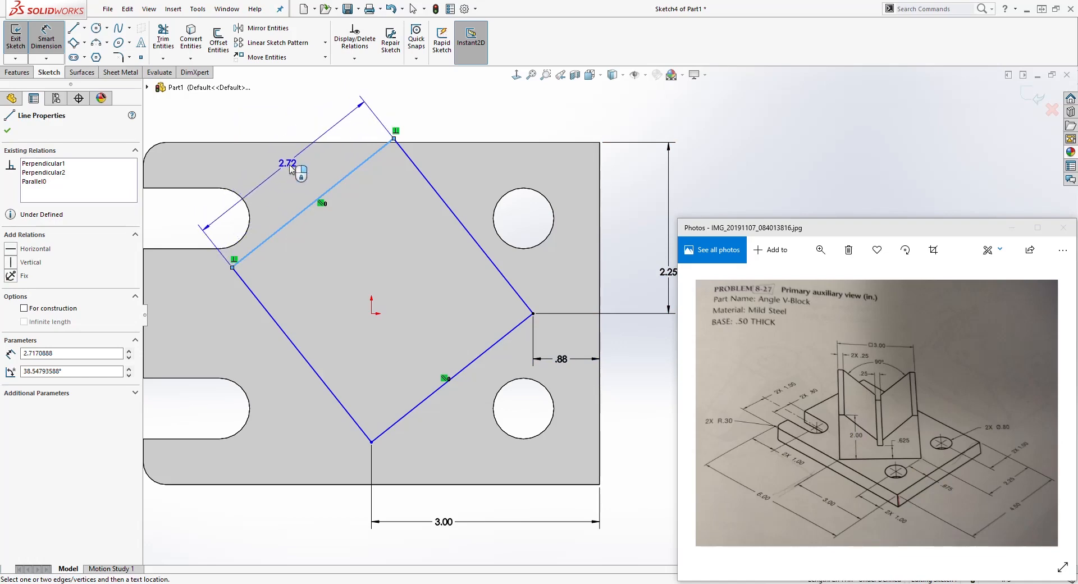
{"action": "left_click", "coordinate": [291, 163]}
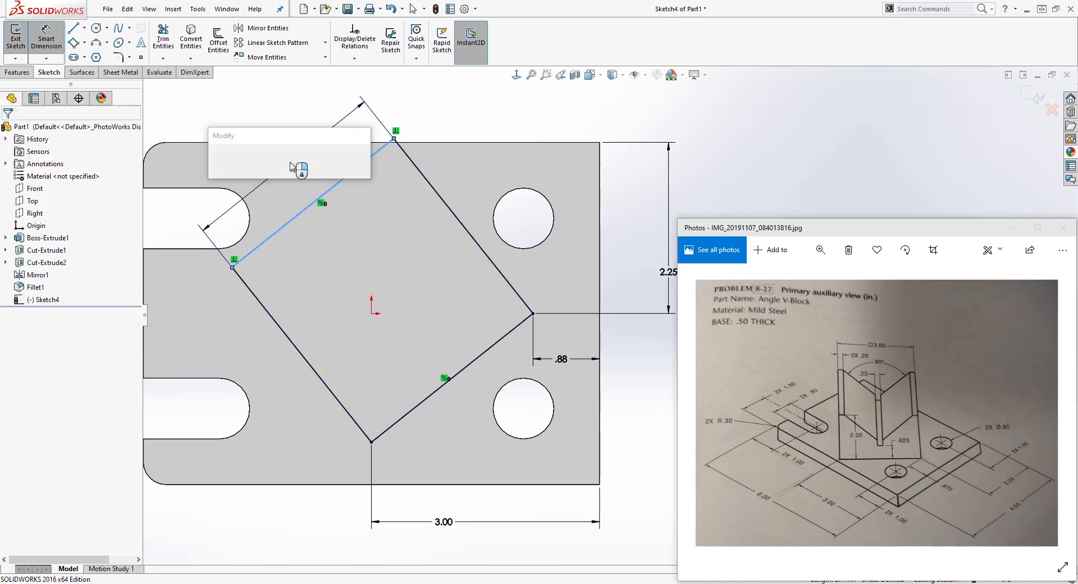
{"action": "type", "text": "3"}
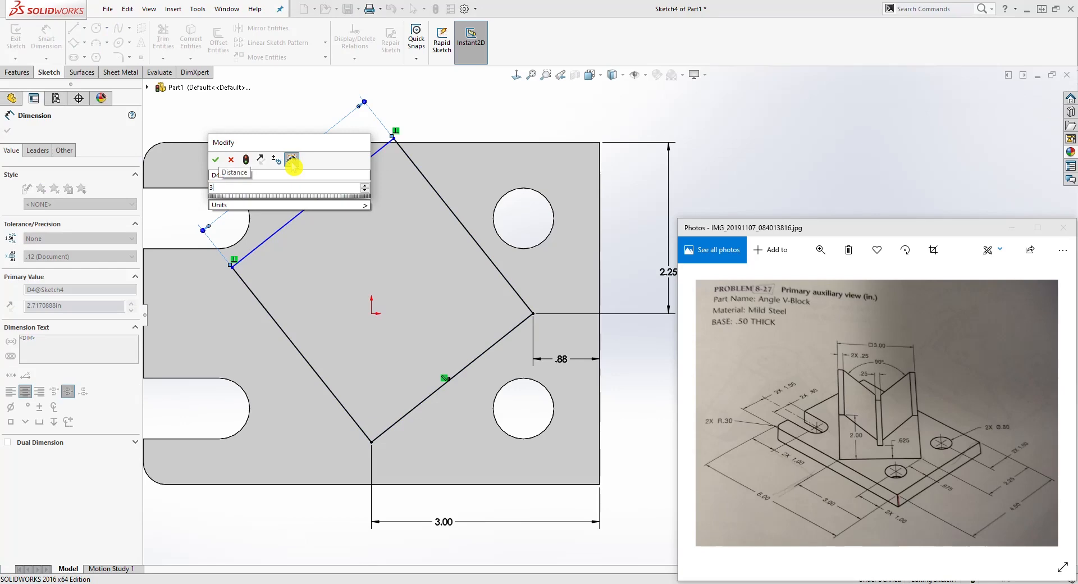
{"action": "key", "text": "Return"}
{"action": "key", "text": "Escape"}
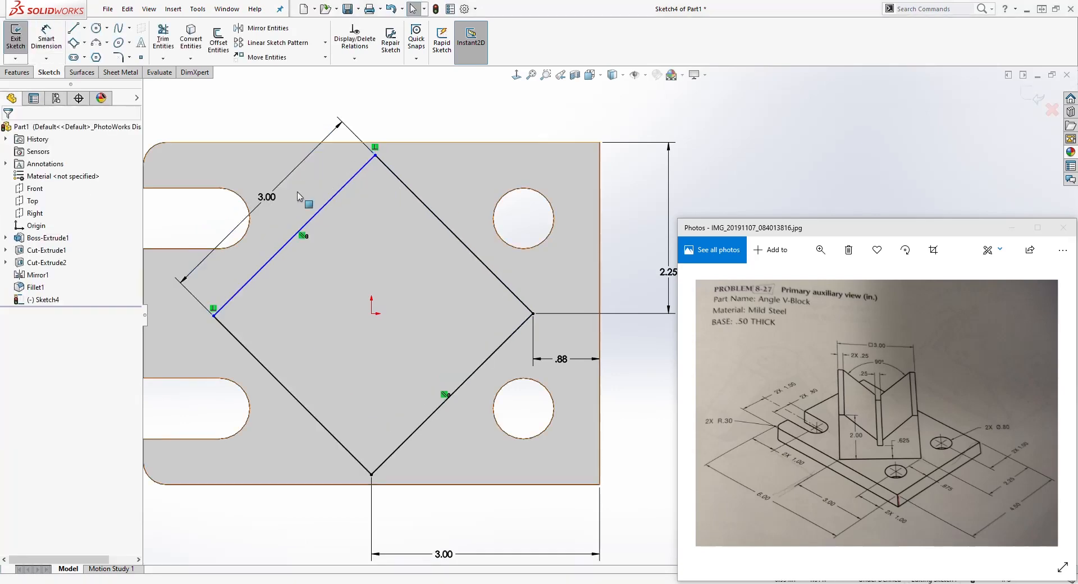
Step: Add an Equal relation between the rectangle's upper-left and upper-right sides
{"action": "left_click", "coordinate": [840, 358]}
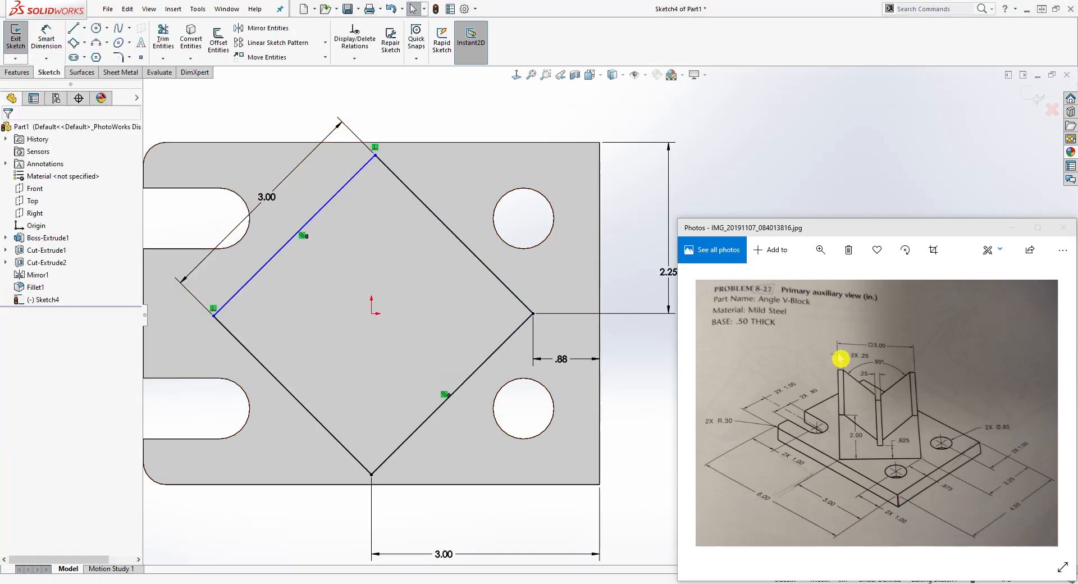
{"action": "left_click", "coordinate": [358, 178]}
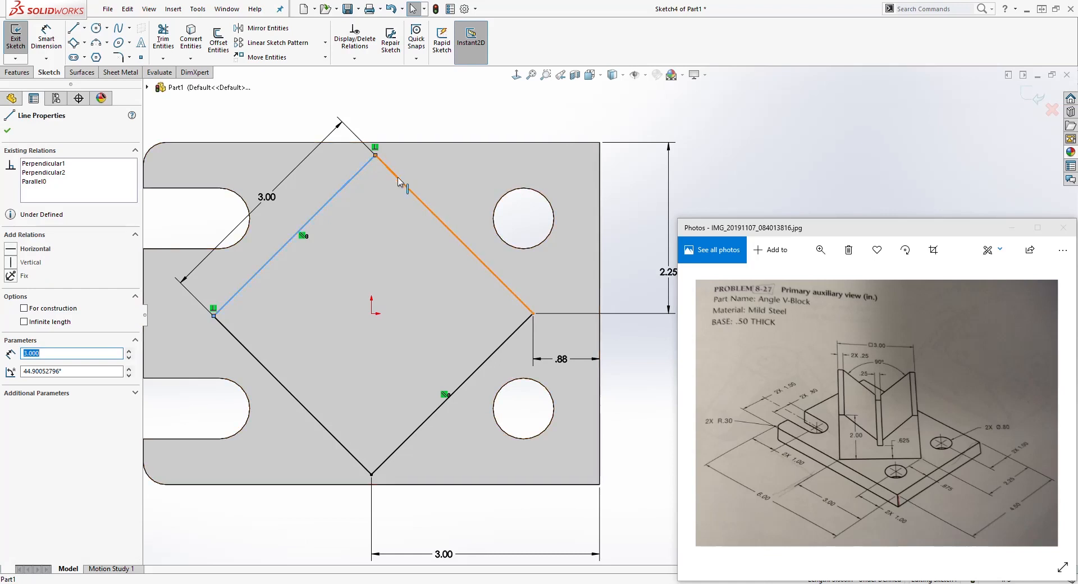
{"action": "left_click", "coordinate": [397, 181], "text": "ctrl"}
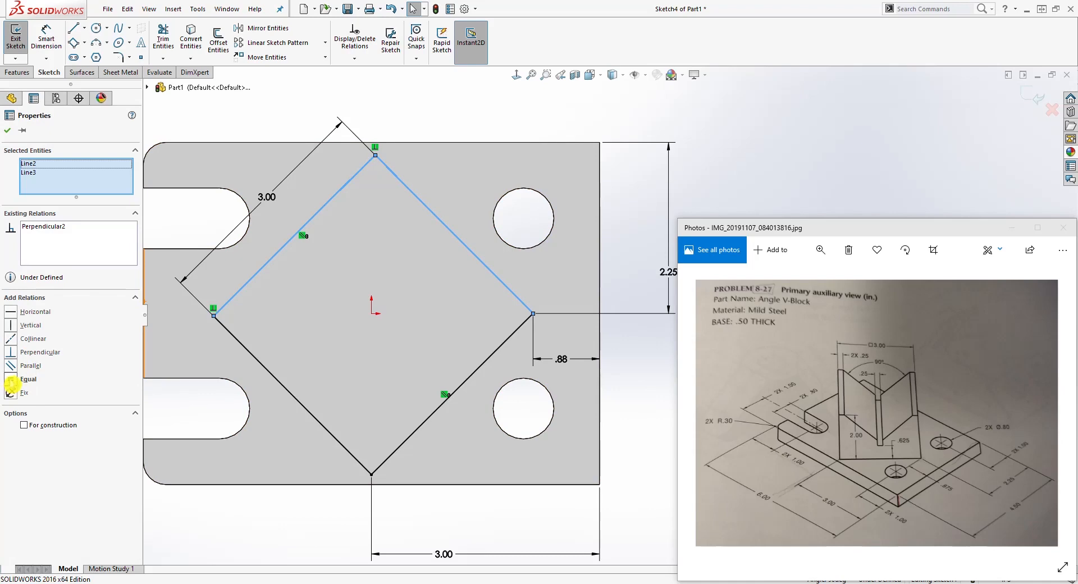
{"action": "left_click", "coordinate": [11, 384]}
{"action": "key", "text": "Escape"}
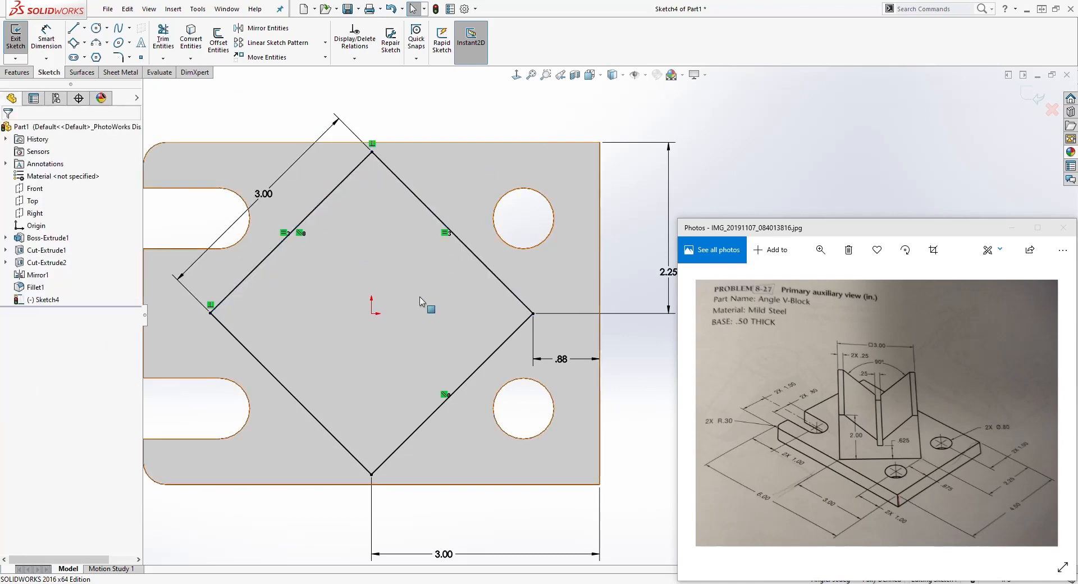
Step: Extrude the square profile upward from the base plate with a Blind depth of 2 in, merging the result
{"action": "scroll", "coordinate": [552, 295], "scroll_direction": "up", "scroll_amount": 1}
{"action": "scroll", "coordinate": [609, 336], "scroll_direction": "up", "scroll_amount": 1}
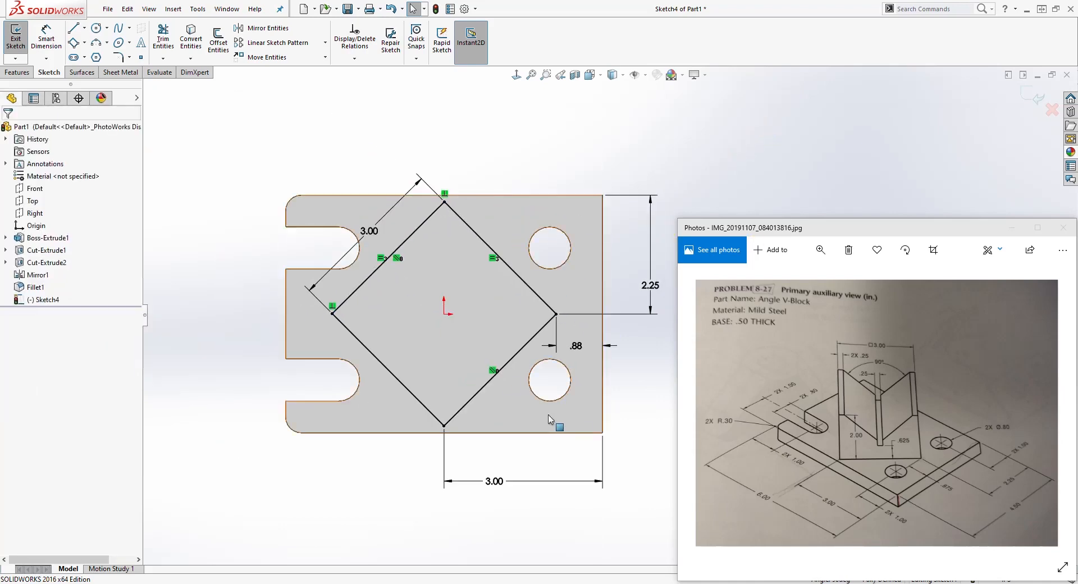
{"action": "left_click", "coordinate": [22, 72]}
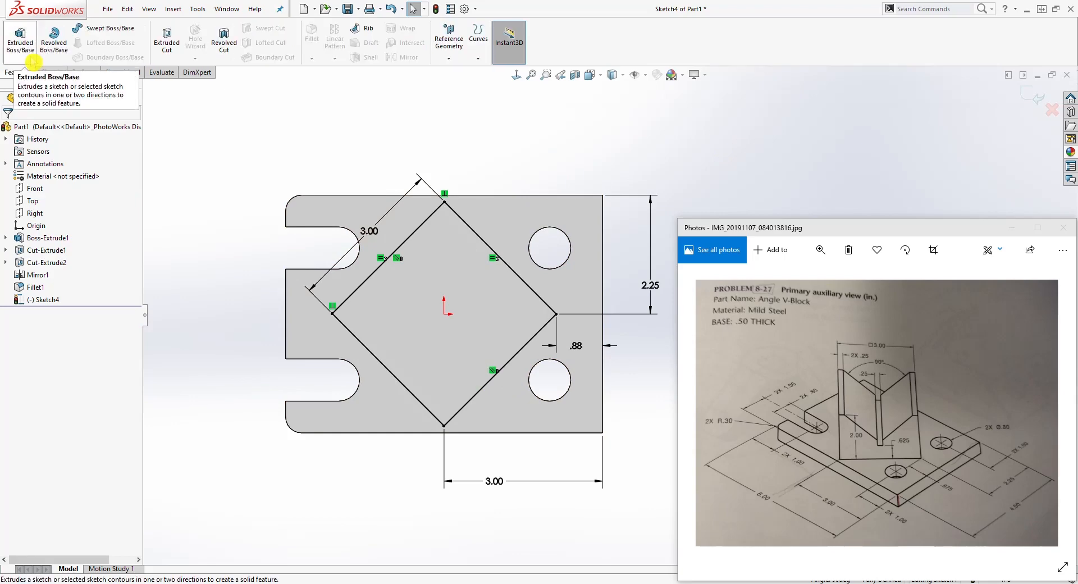
{"action": "left_click", "coordinate": [21, 39]}
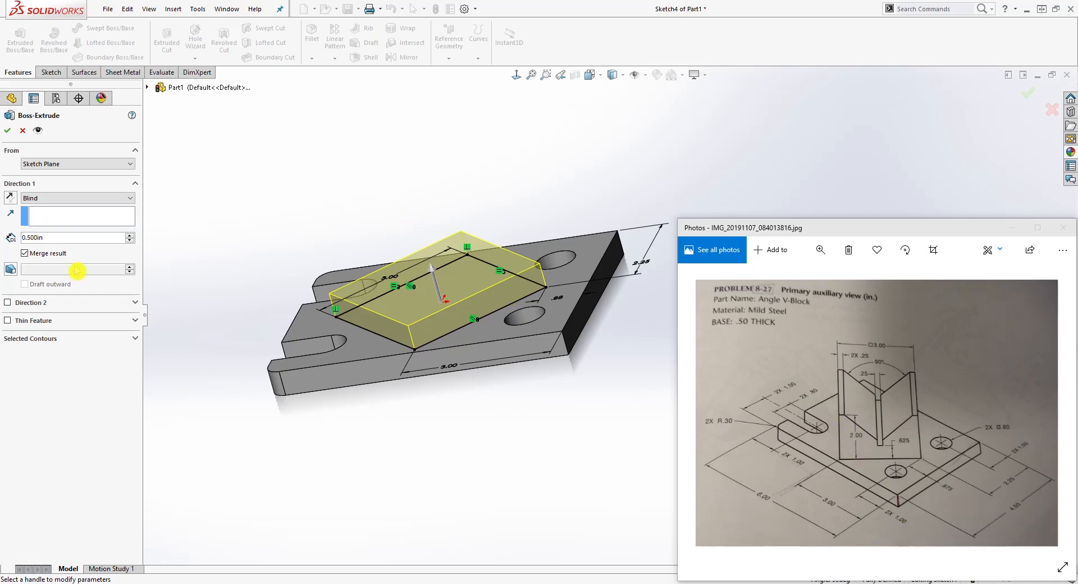
{"action": "left_click", "coordinate": [54, 242]}
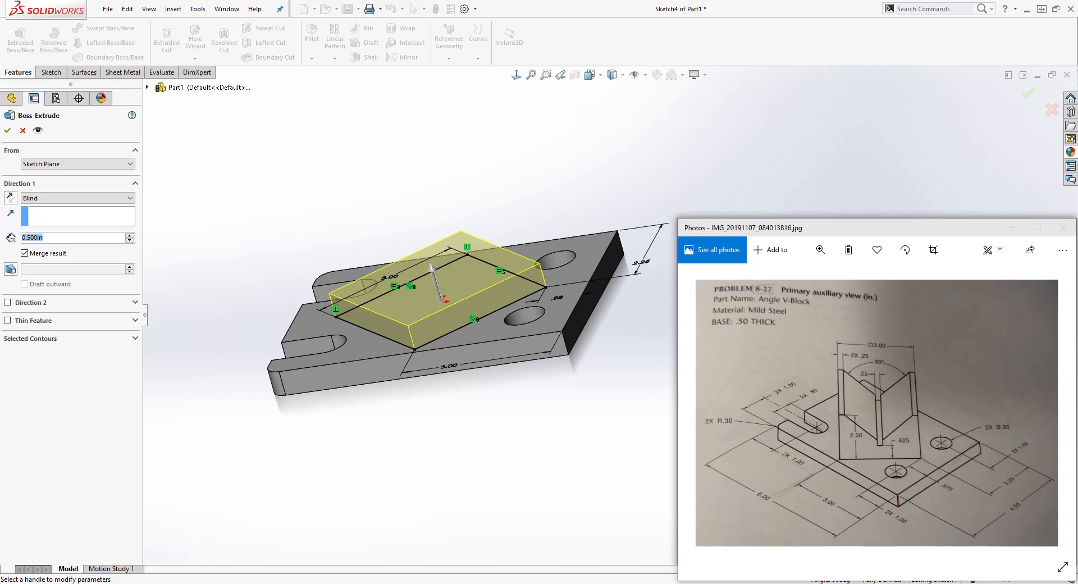
{"action": "type", "text": "2"}
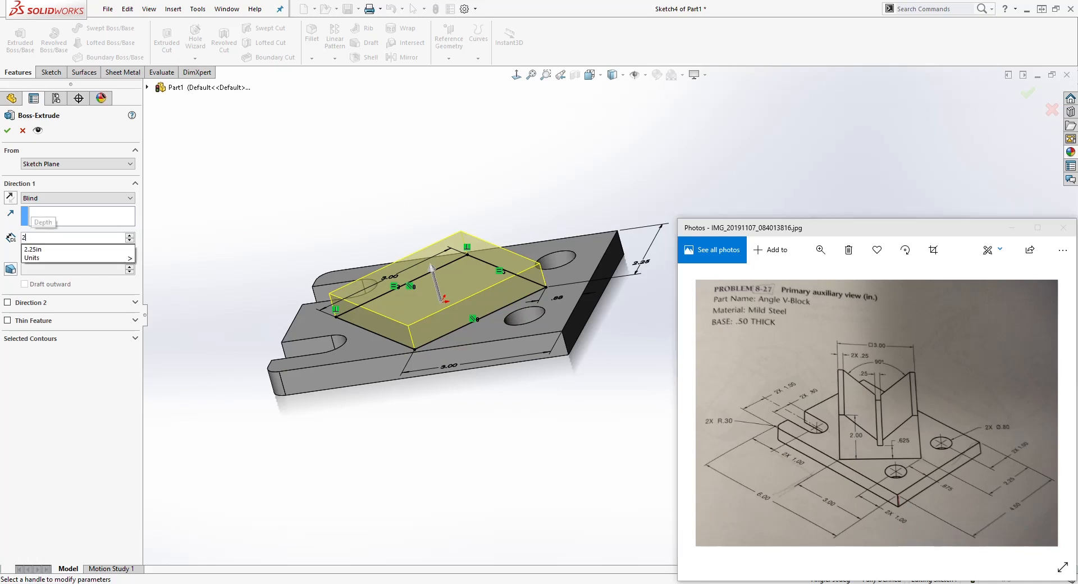
{"action": "key", "text": "Return"}
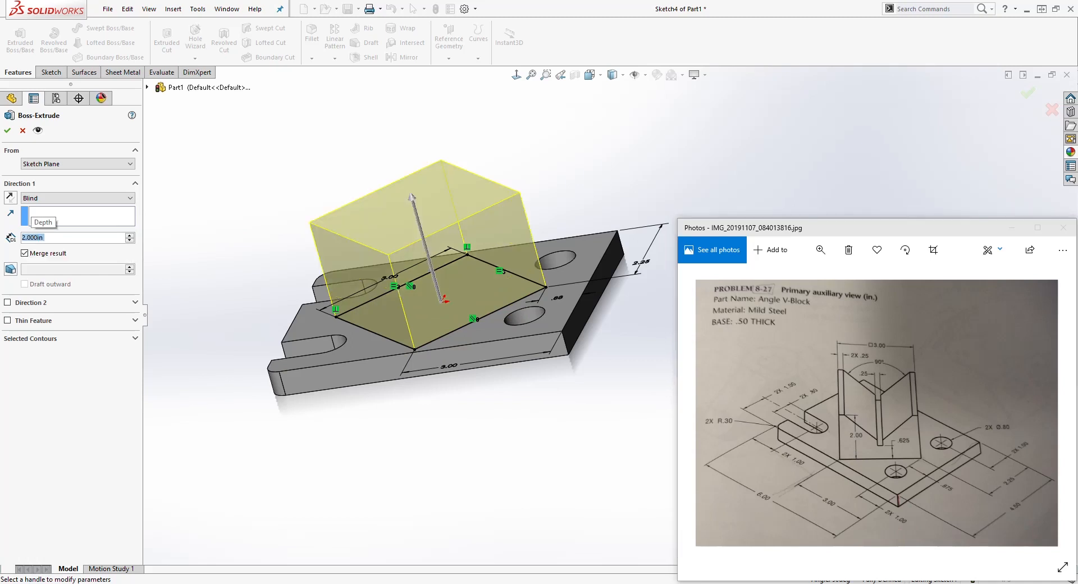
{"action": "left_click", "coordinate": [8, 133]}
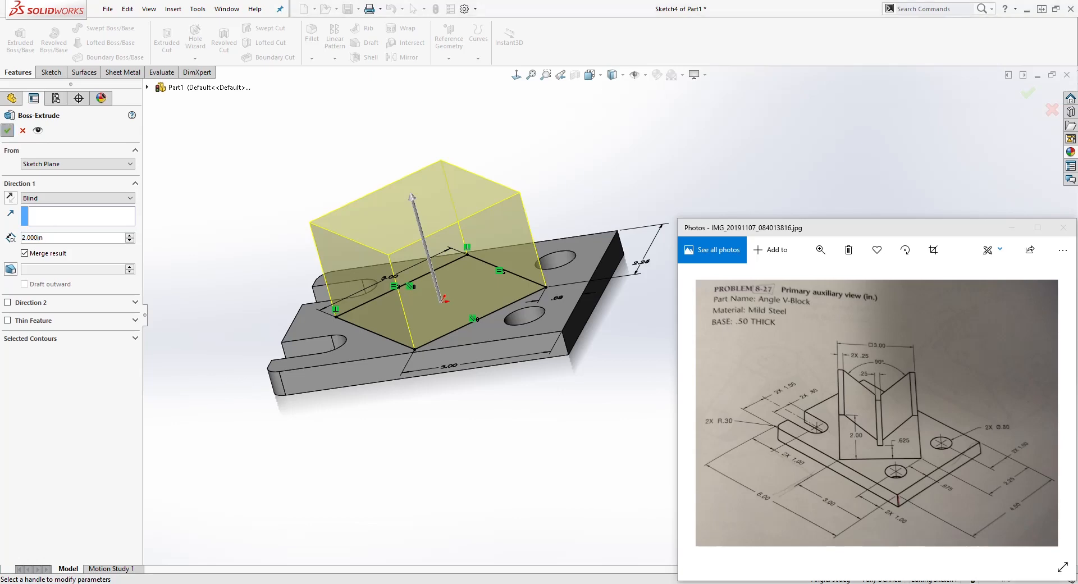
Step: Start a sketch on the square block's vertical face beside the nearer round hole and view it straight on
{"action": "scroll", "coordinate": [461, 286], "scroll_direction": "down", "scroll_amount": 1}
{"action": "middle_click_drag", "start_coordinate": [462, 286], "coordinate": [528, 331]}
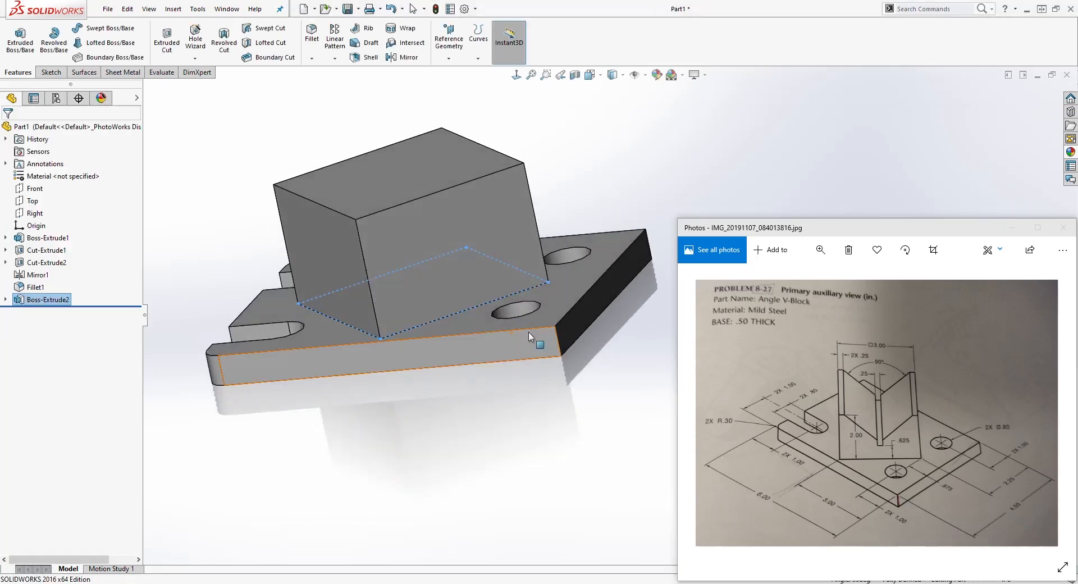
{"action": "key", "text": "Escape"}
{"action": "middle_click_drag", "start_coordinate": [585, 268], "coordinate": [586, 220]}
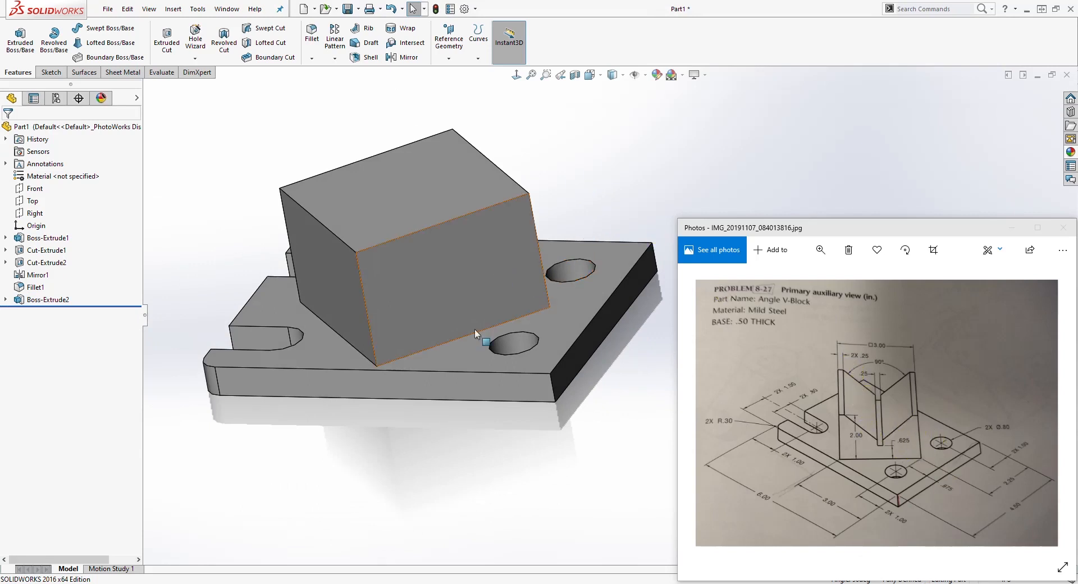
{"action": "double_click", "coordinate": [440, 241]}
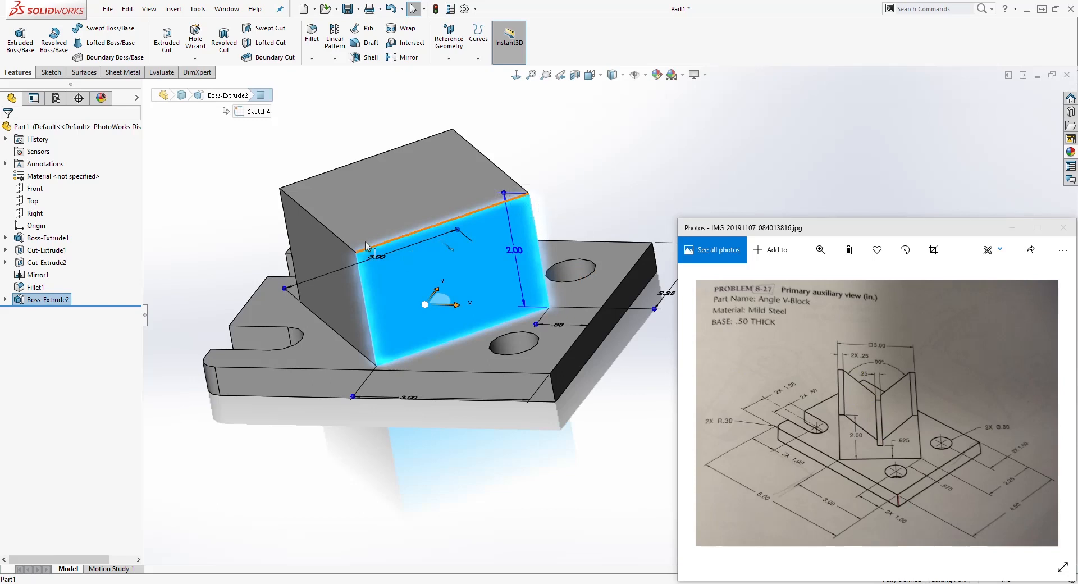
{"action": "left_click", "coordinate": [51, 72]}
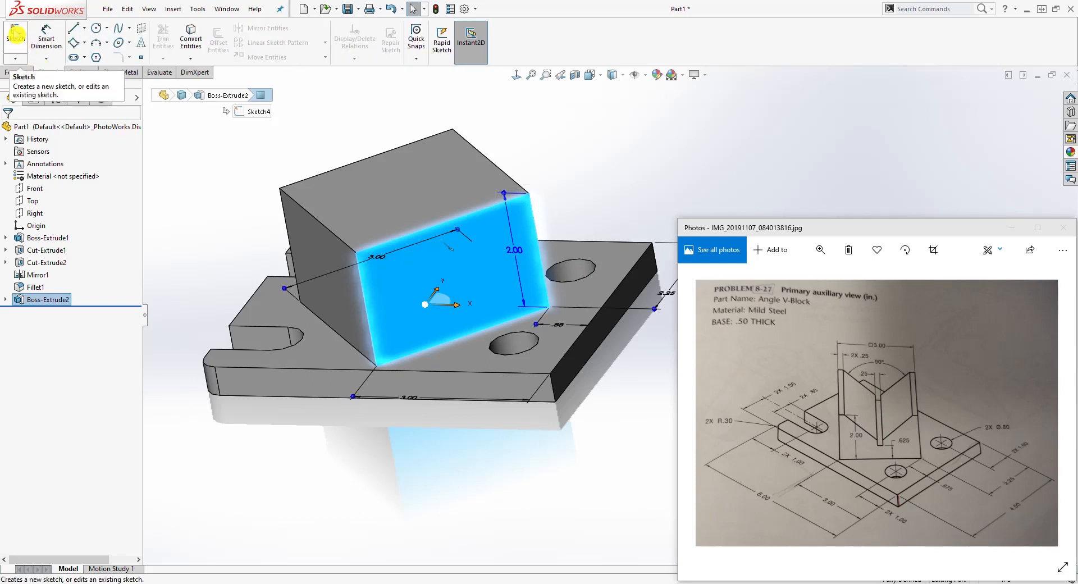
{"action": "left_click", "coordinate": [16, 38]}
{"action": "left_click", "coordinate": [516, 74]}
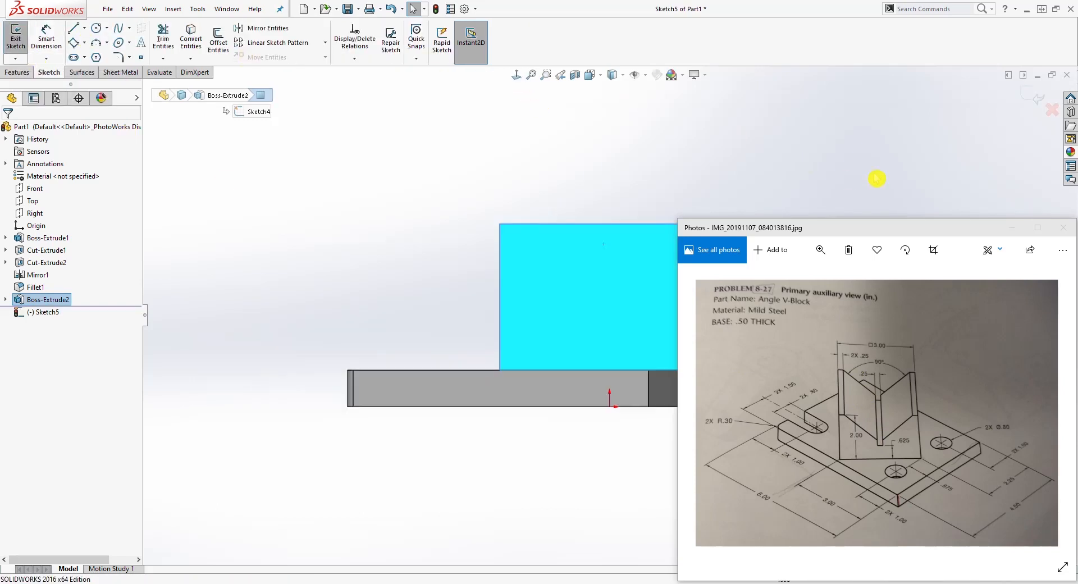
{"action": "scroll", "coordinate": [623, 176], "scroll_direction": "down", "scroll_amount": 5}
{"action": "scroll", "coordinate": [626, 384], "scroll_direction": "up", "scroll_amount": 3}
{"action": "scroll", "coordinate": [649, 421], "scroll_direction": "down", "scroll_amount": 1}
{"action": "left_click", "coordinate": [598, 384]}
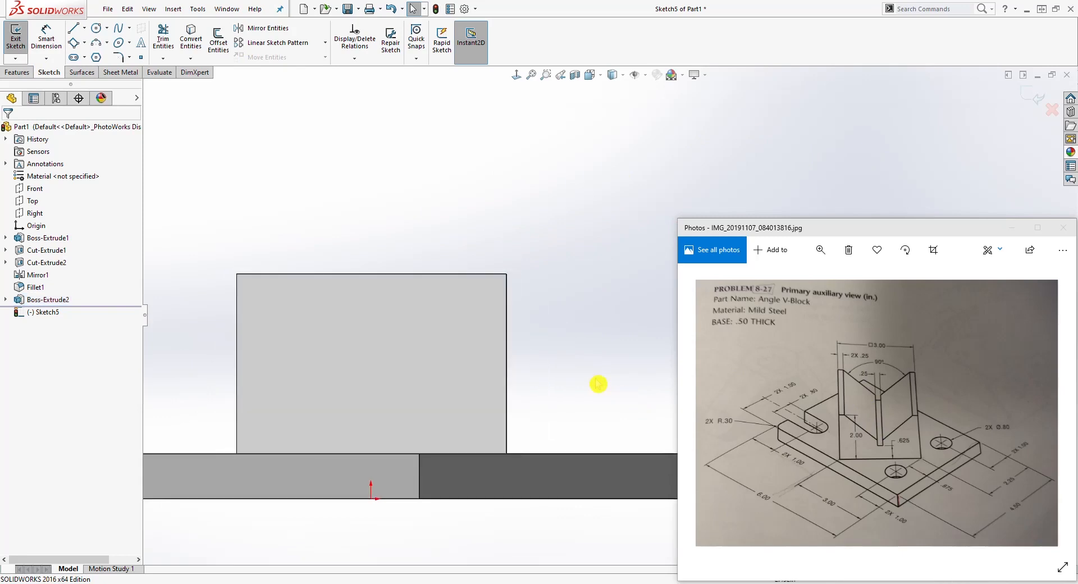
{"action": "middle_click_drag", "start_coordinate": [456, 212], "coordinate": [462, 348]}
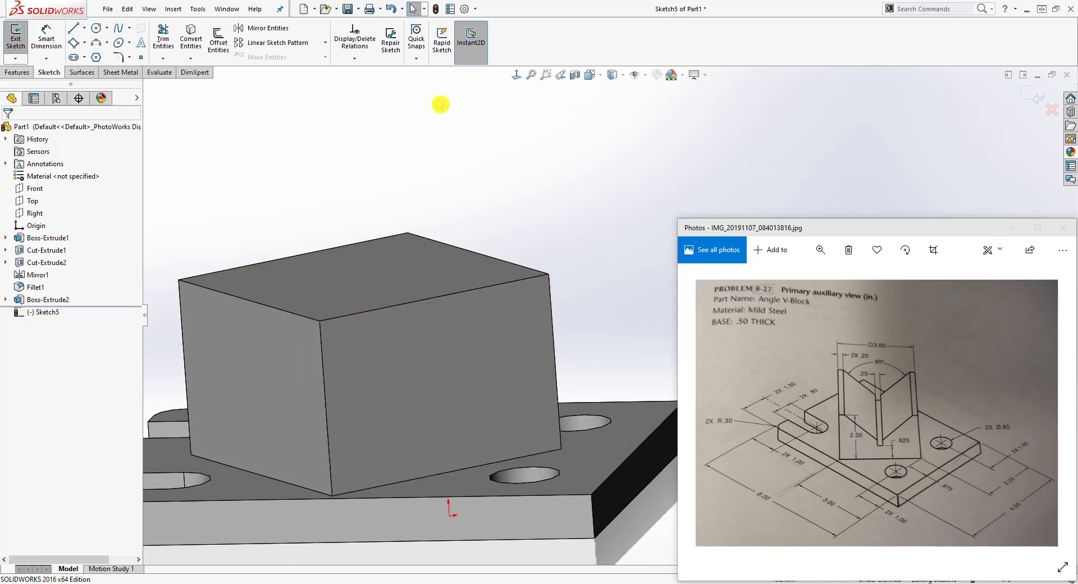
{"action": "left_click", "coordinate": [517, 74]}
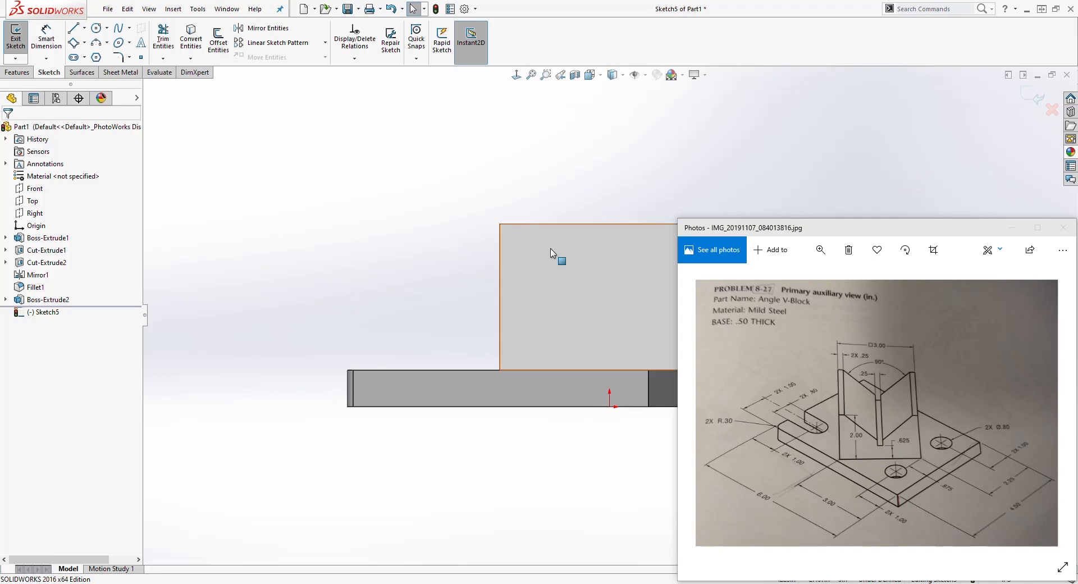
{"action": "mouse_move", "coordinate": [556, 460]}
{"action": "middle_mouse_down", "text": "ctrl"}
{"action": "mouse_move", "coordinate": [428, 425]}
{"action": "mouse_move", "coordinate": [287, 455]}
{"action": "middle_mouse_up", "text": "ctrl"}
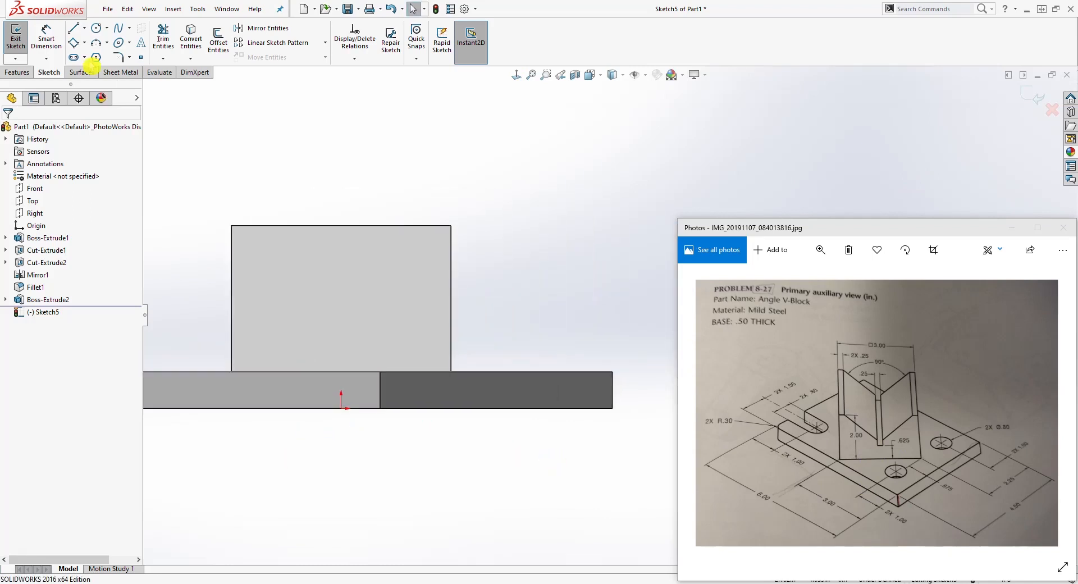
Step: Sketch an open V profile from the block's top edge down to a vertical-sided relief slot about 0.35 in wide and 0.30 in deep
{"action": "left_click", "coordinate": [74, 28]}
{"action": "scroll", "coordinate": [365, 328], "scroll_direction": "down", "scroll_amount": 2}
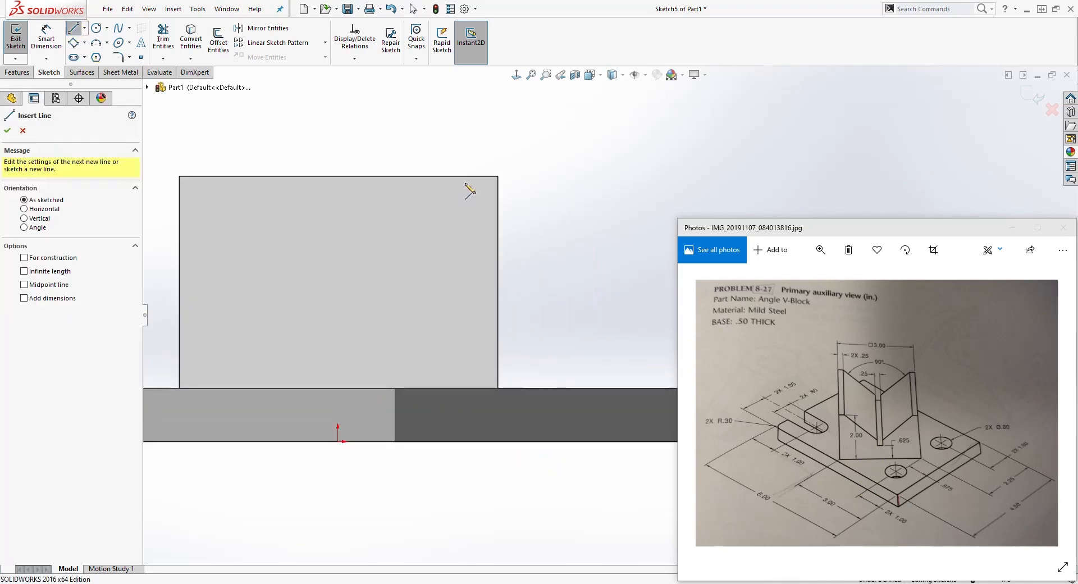
{"action": "left_click", "coordinate": [469, 176]}
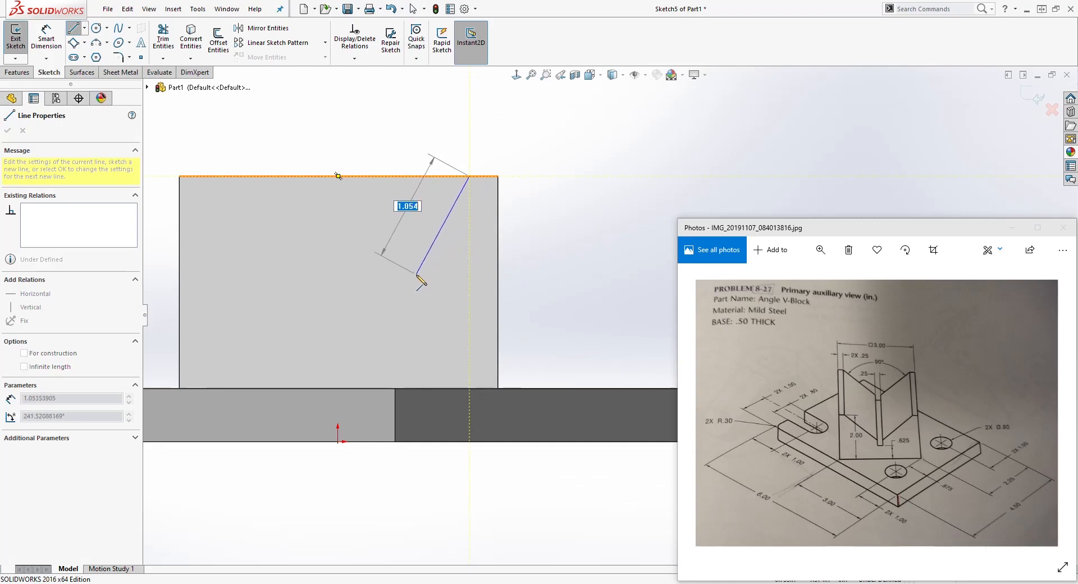
{"action": "left_click", "coordinate": [386, 287]}
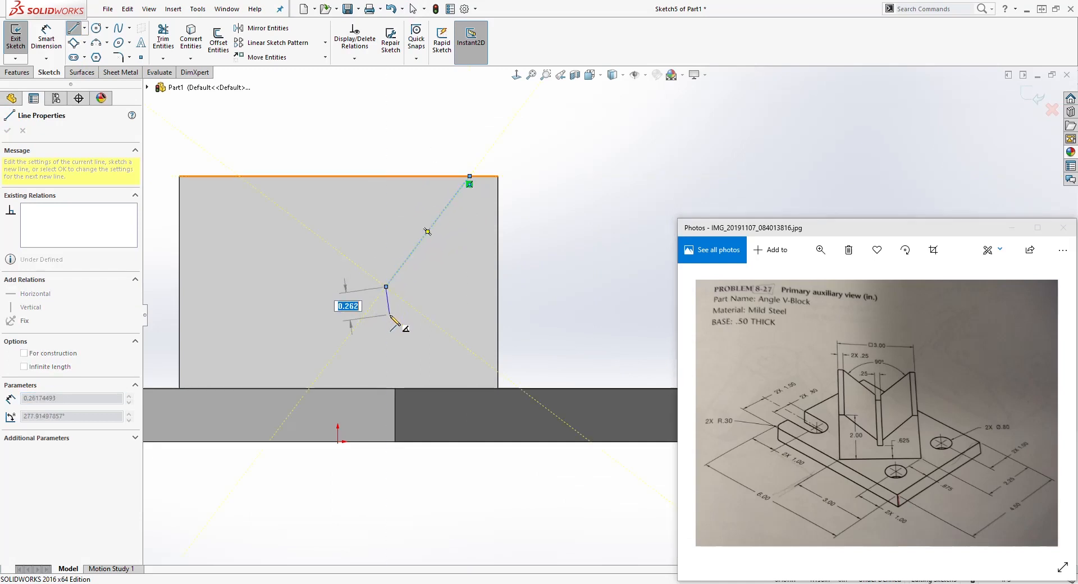
{"action": "left_click", "coordinate": [385, 319]}
{"action": "left_click", "coordinate": [348, 318]}
{"action": "left_click", "coordinate": [348, 287]}
{"action": "left_click", "coordinate": [247, 176]}
{"action": "key", "text": "Escape"}
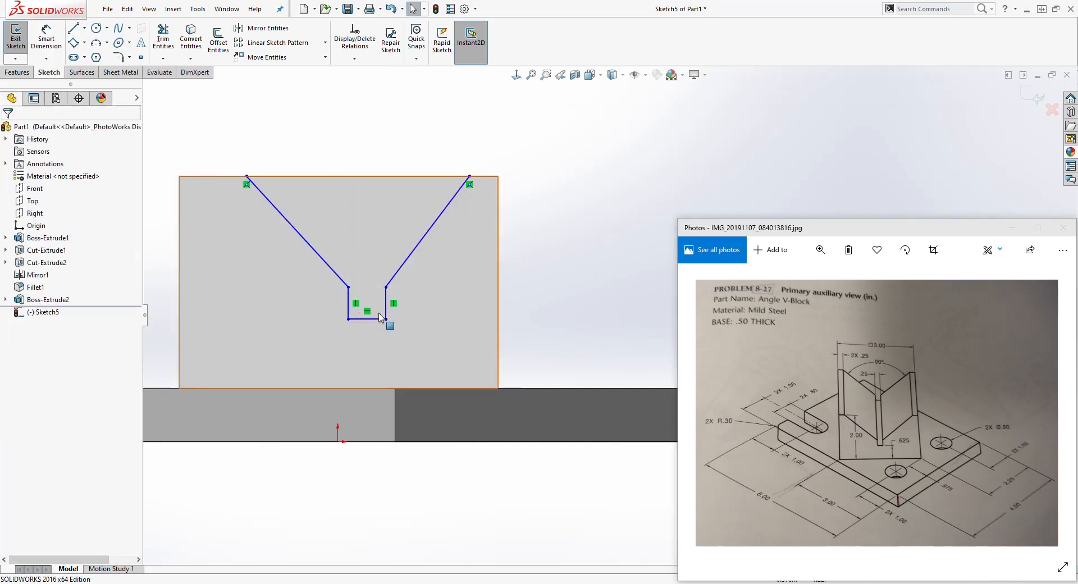
Step: Add a Horizontal relation between the relief slot's two upper corner points
{"action": "left_click", "coordinate": [349, 287]}
{"action": "left_click", "coordinate": [386, 287], "text": "ctrl"}
{"action": "left_click", "coordinate": [12, 311]}
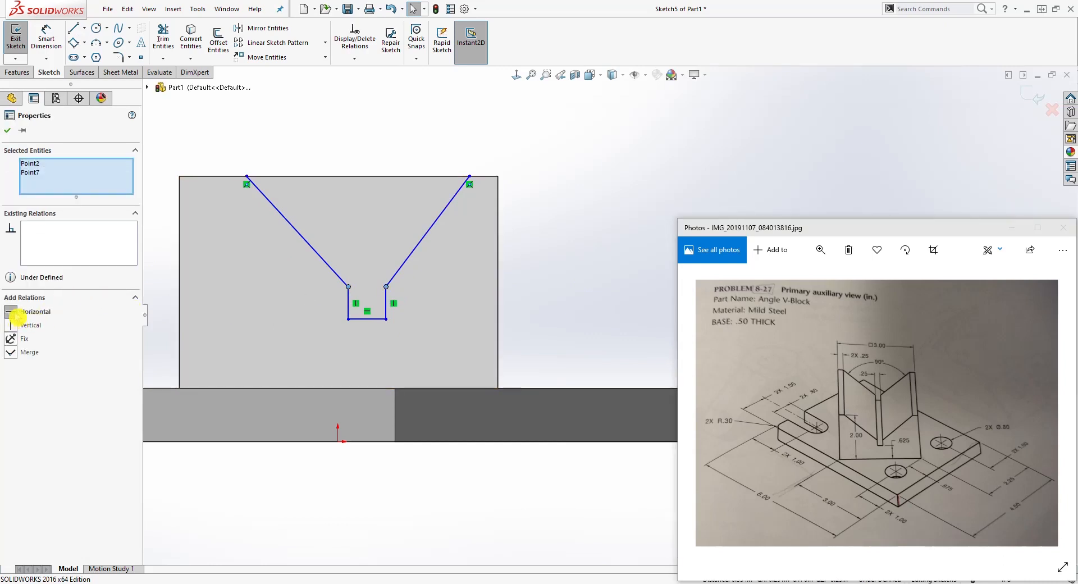
{"action": "key", "text": "Escape"}
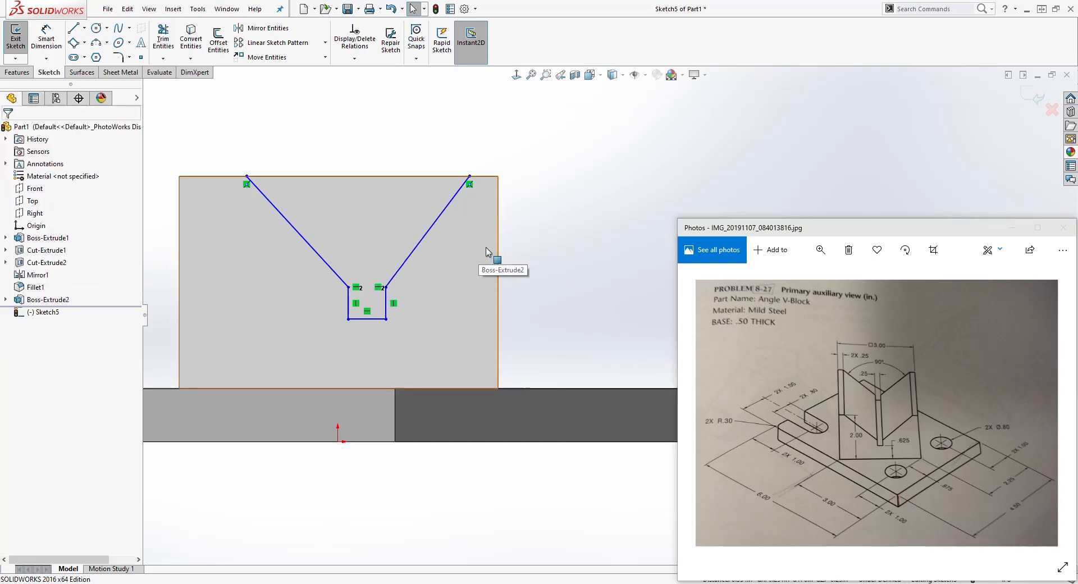
Step: Dimension the V's upper-right endpoint 0.25 in from the block's right vertical edge
{"action": "left_click", "coordinate": [47, 34]}
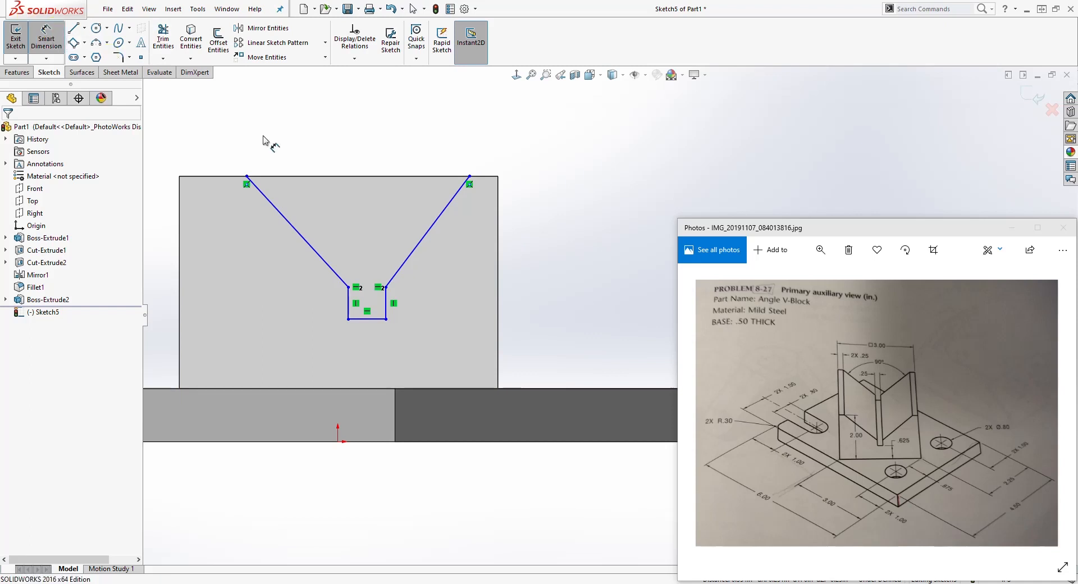
{"action": "left_click", "coordinate": [469, 177]}
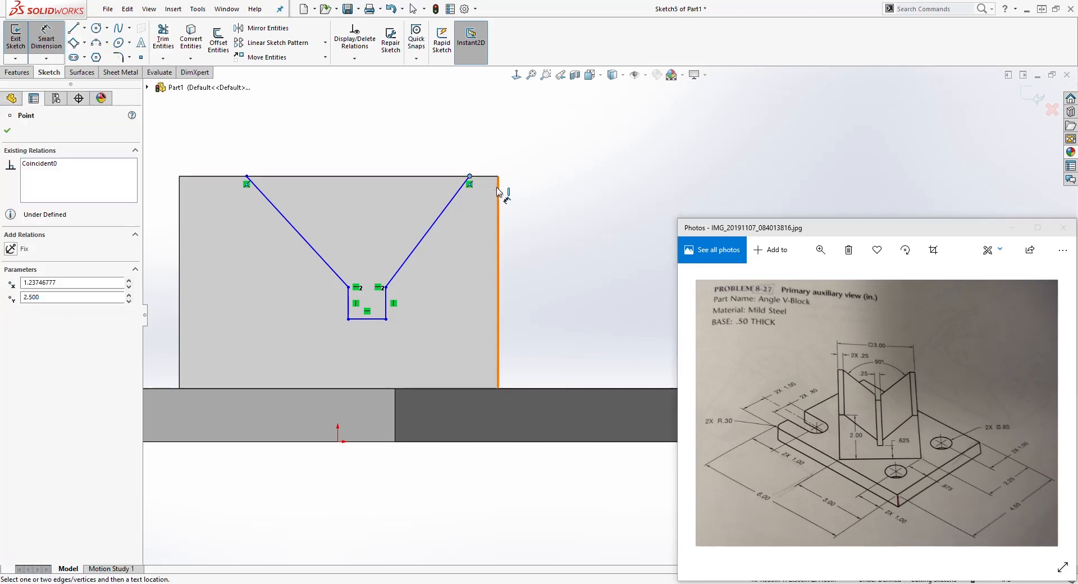
{"action": "left_click", "coordinate": [497, 205]}
{"action": "left_click", "coordinate": [480, 134]}
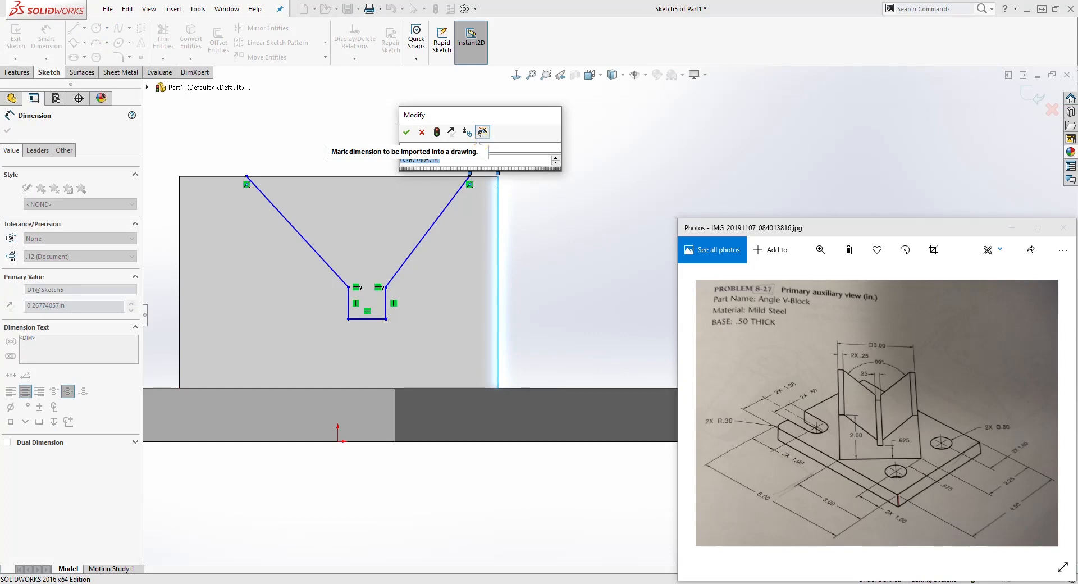
{"action": "type", "text": ".25"}
{"action": "key", "text": "Return"}
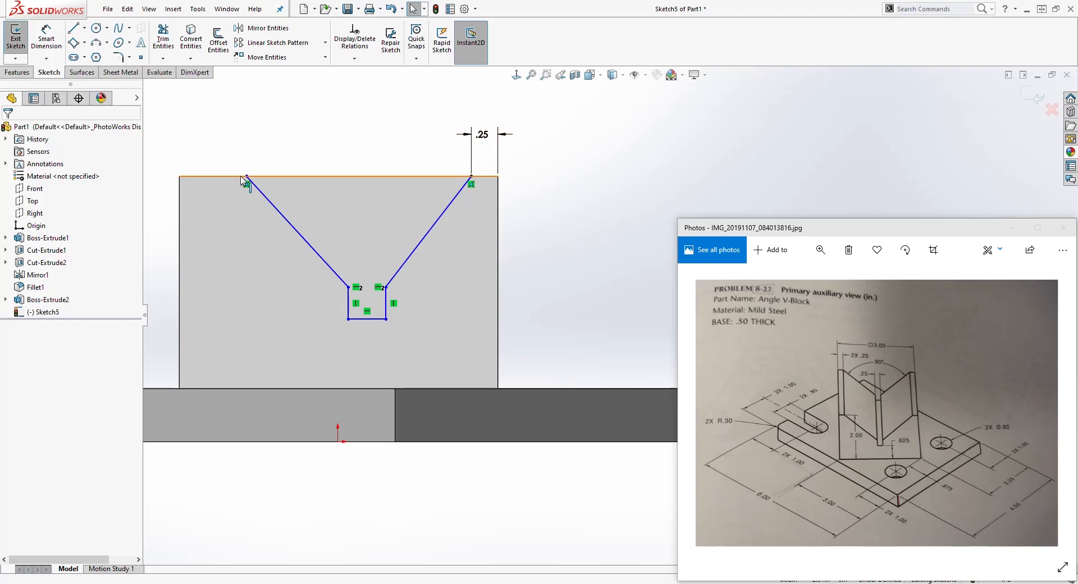
Step: Dimension the V's upper-left endpoint 0.25 in from the block's left vertical edge
{"action": "left_click", "coordinate": [48, 38]}
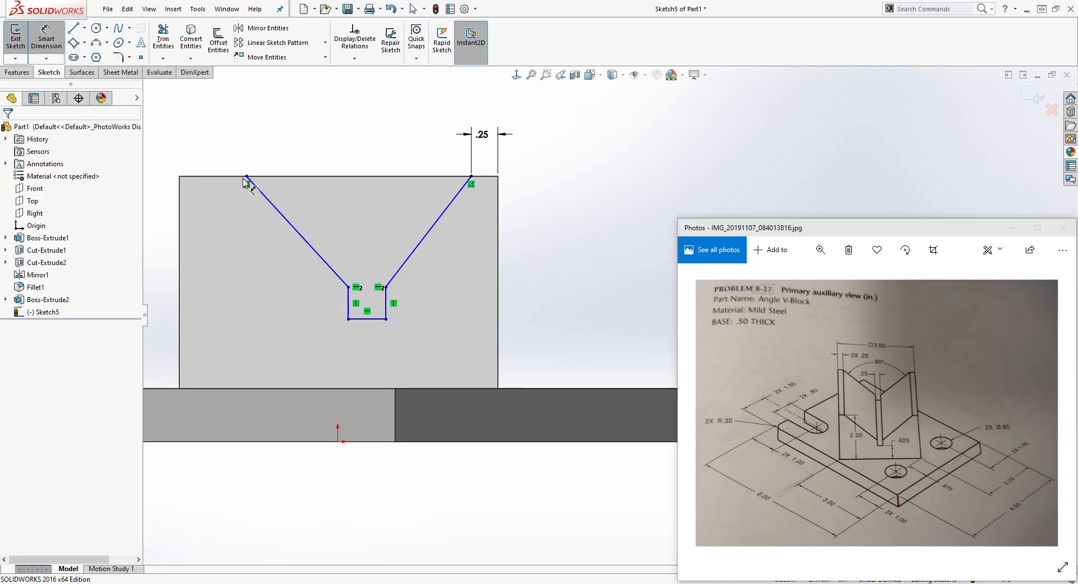
{"action": "left_click", "coordinate": [247, 176]}
{"action": "left_click", "coordinate": [179, 282]}
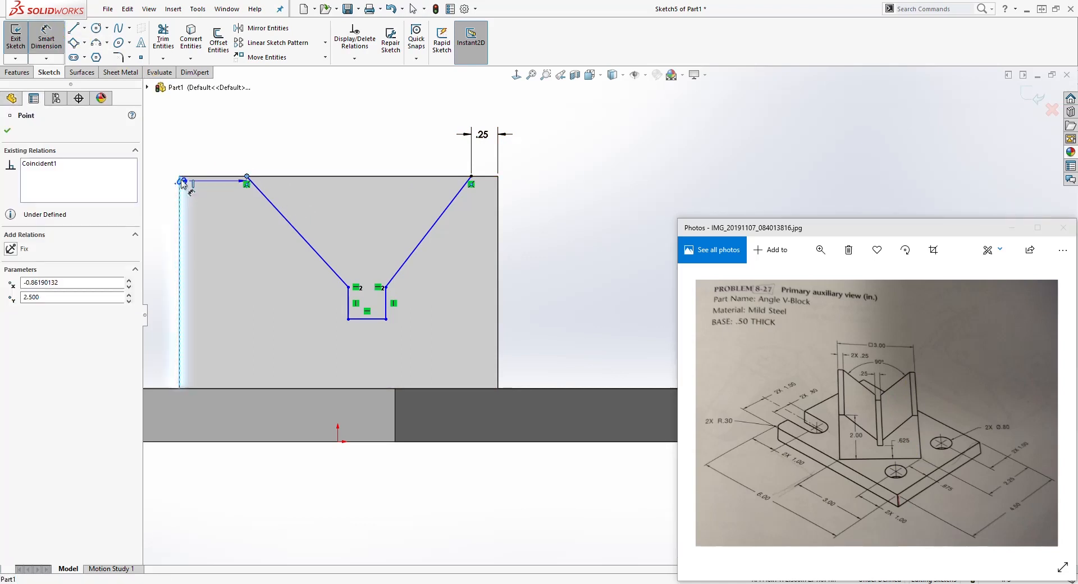
{"action": "left_click", "coordinate": [196, 143]}
{"action": "type", "text": "."}
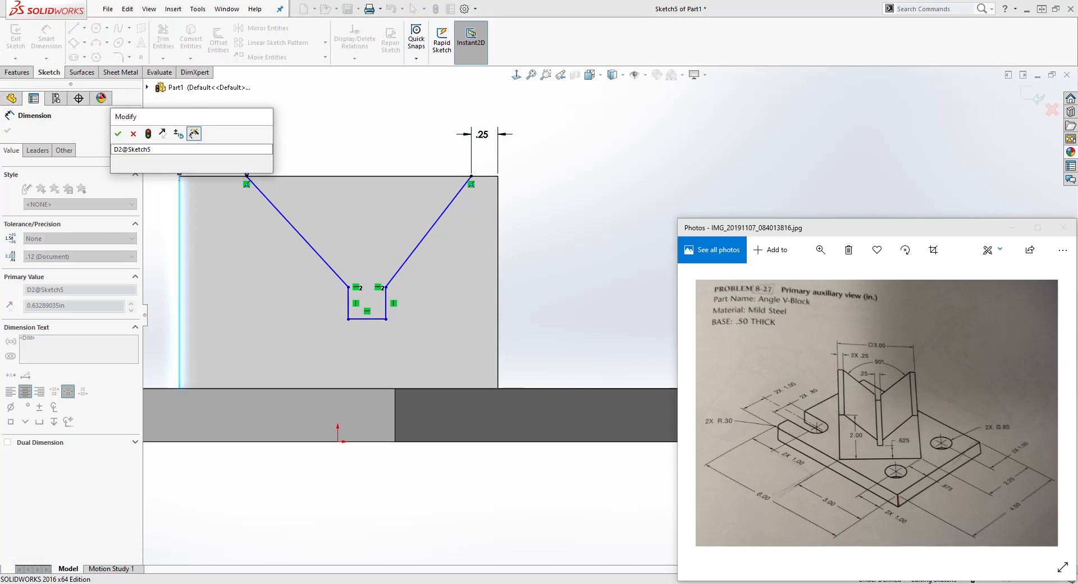
{"action": "type", "text": "25"}
{"action": "key", "text": "Return"}
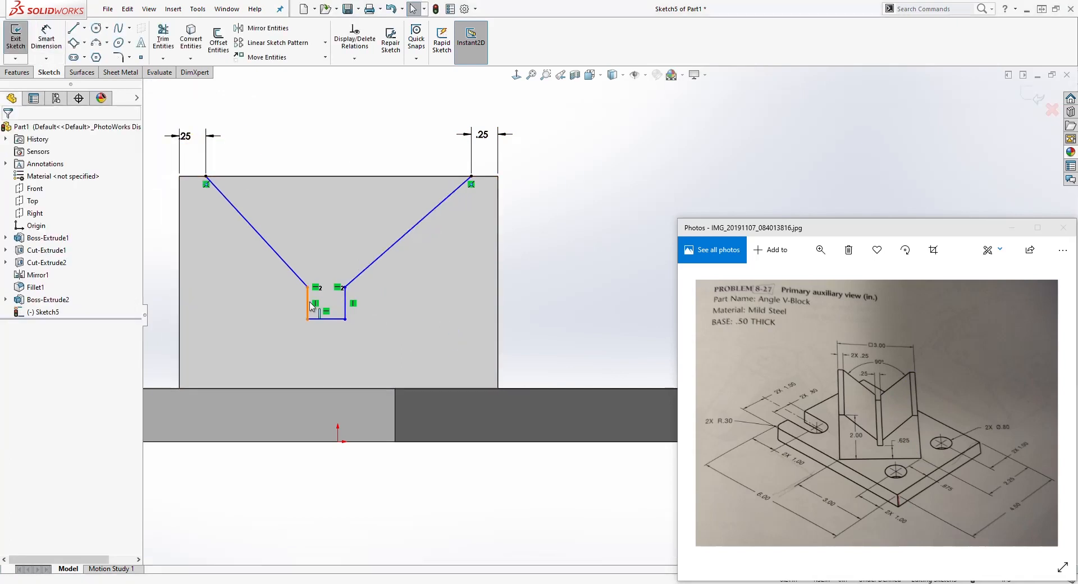
Step: Dimension the relief slot's width between its two vertical sides as 0.25 in
{"action": "left_click", "coordinate": [46, 37]}
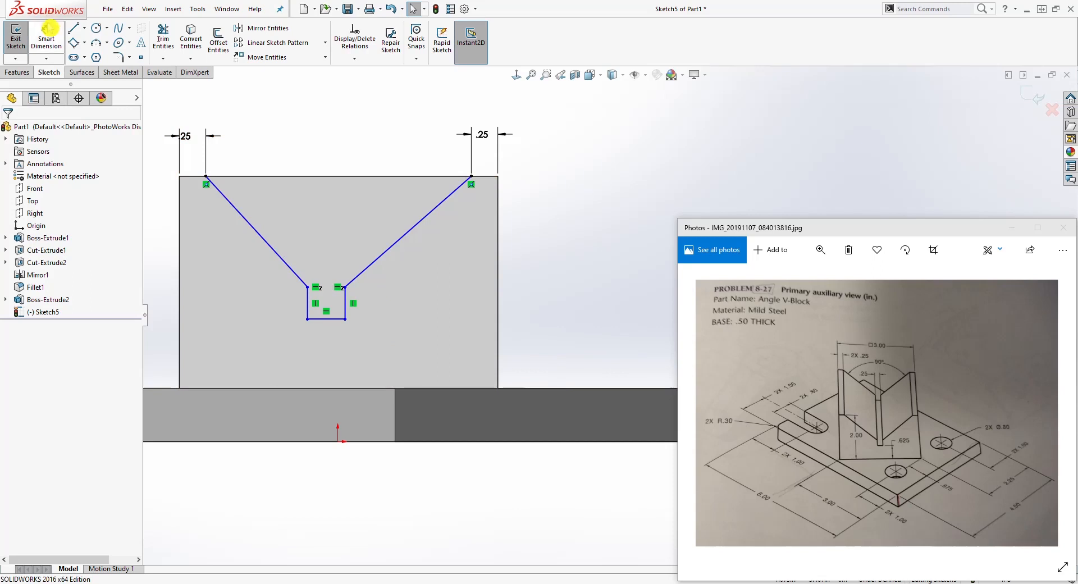
{"action": "left_click", "coordinate": [308, 301]}
{"action": "left_click", "coordinate": [346, 302]}
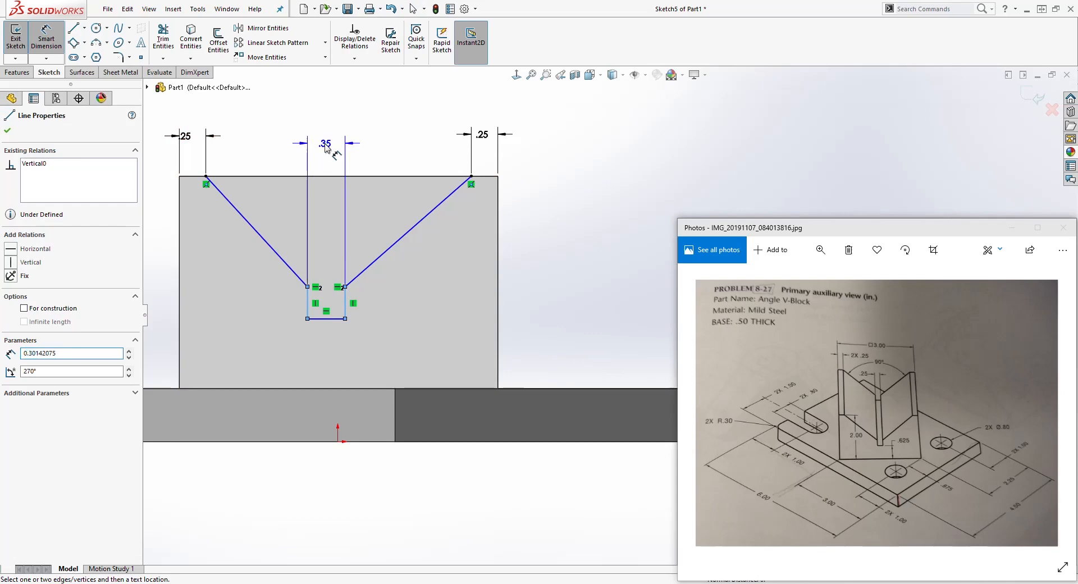
{"action": "left_click", "coordinate": [312, 147]}
{"action": "type", "text": ".25"}
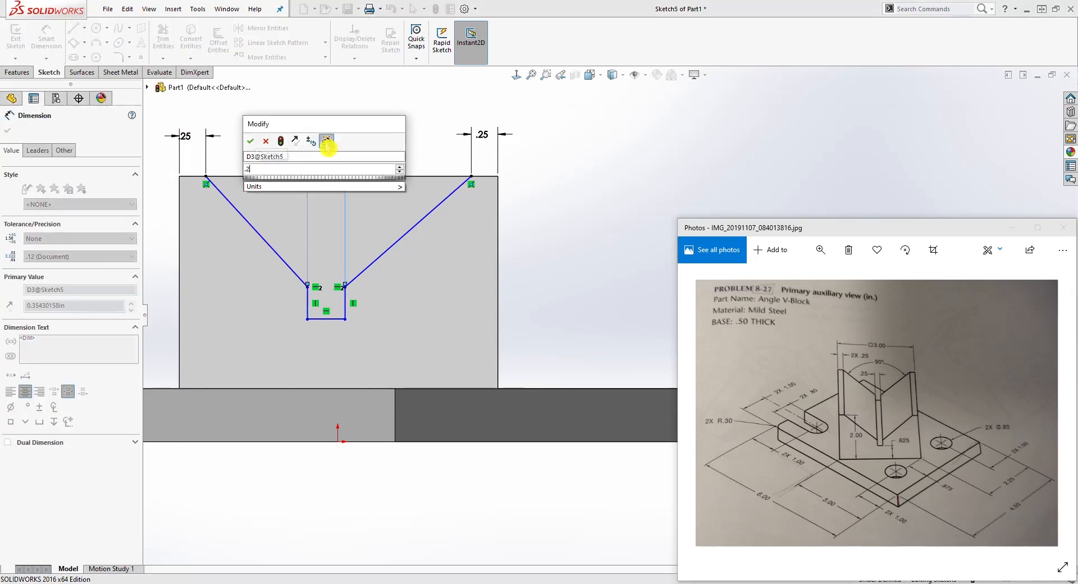
{"action": "key", "text": "Return"}
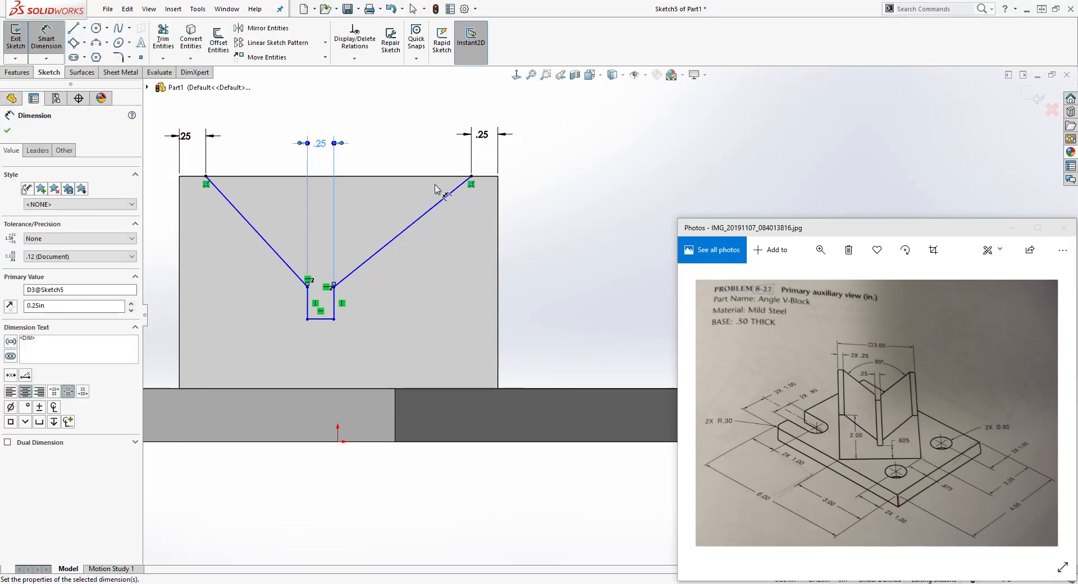
Step: Dimension the relief slot's bottom line 0.625 in above the block's lower edge
{"action": "left_click", "coordinate": [315, 388]}
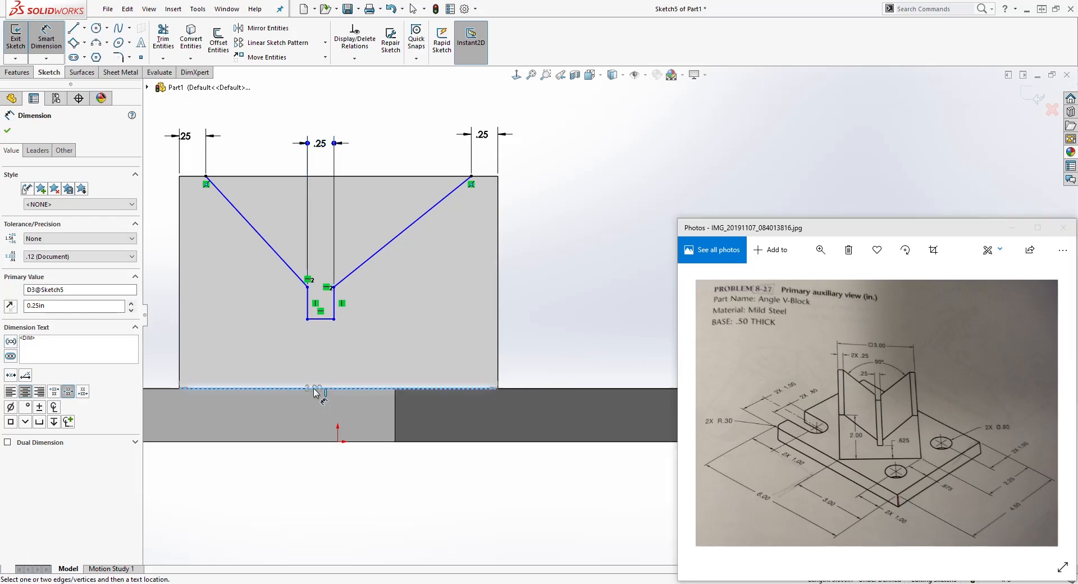
{"action": "left_click", "coordinate": [320, 318]}
{"action": "left_click", "coordinate": [404, 343]}
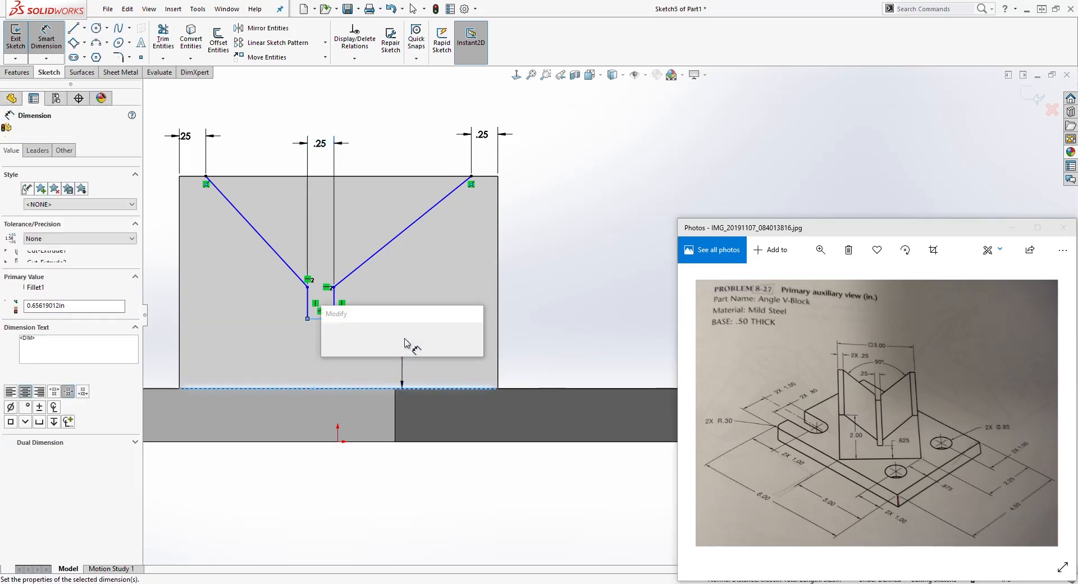
{"action": "type", "text": ".625"}
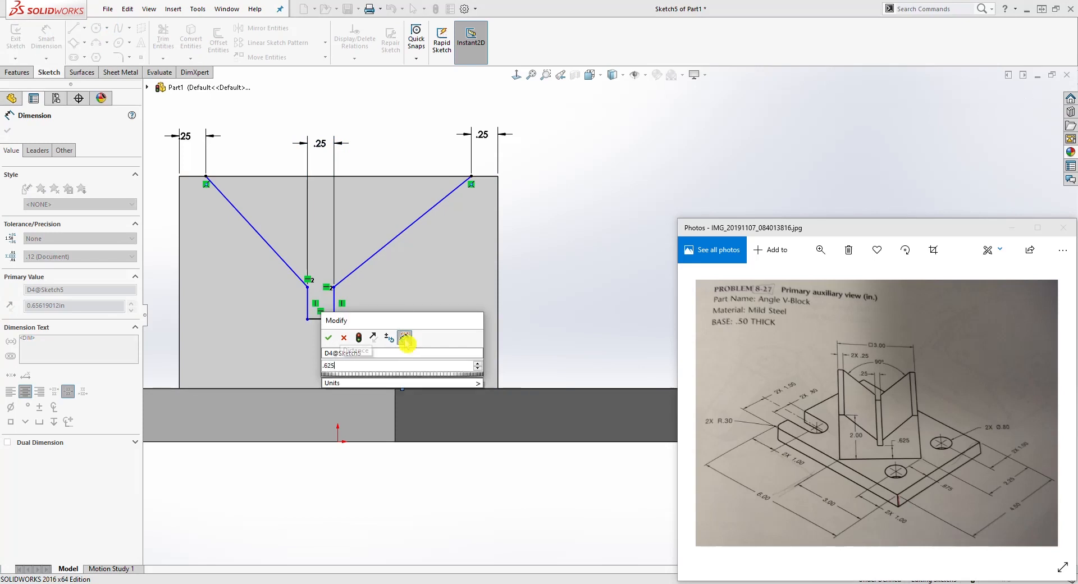
{"action": "key", "text": "Return"}
{"action": "key", "text": "Escape"}
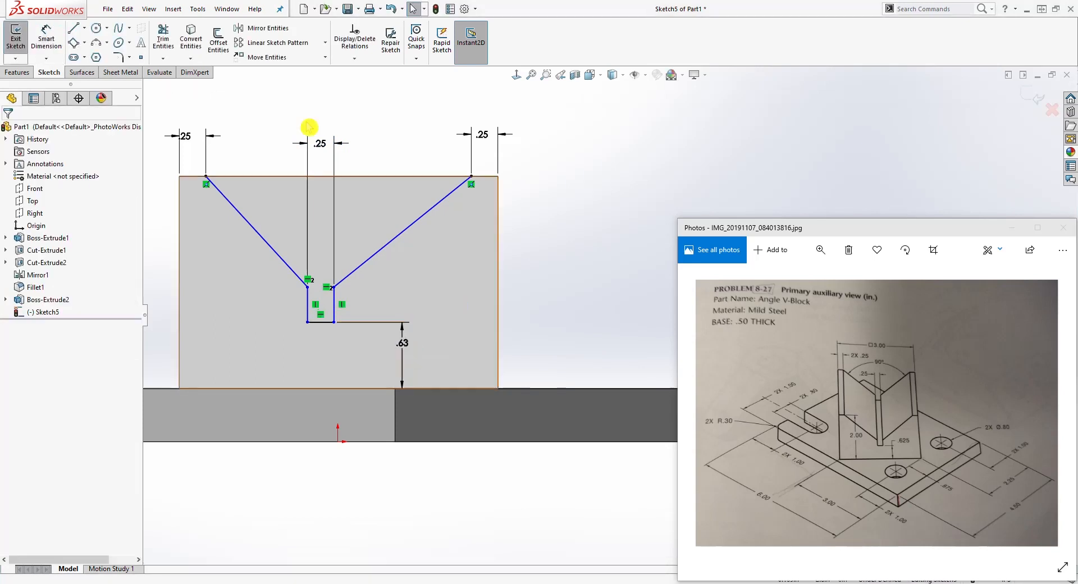
Step: Dimension the angle between the V's two sloped sides as 90°
{"action": "left_click", "coordinate": [48, 39]}
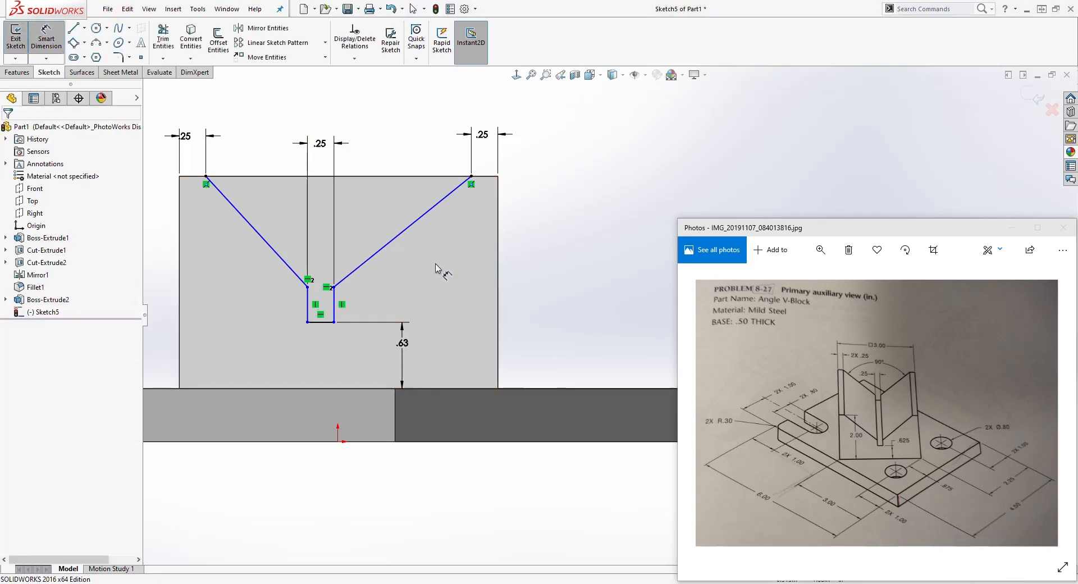
{"action": "left_click", "coordinate": [425, 225]}
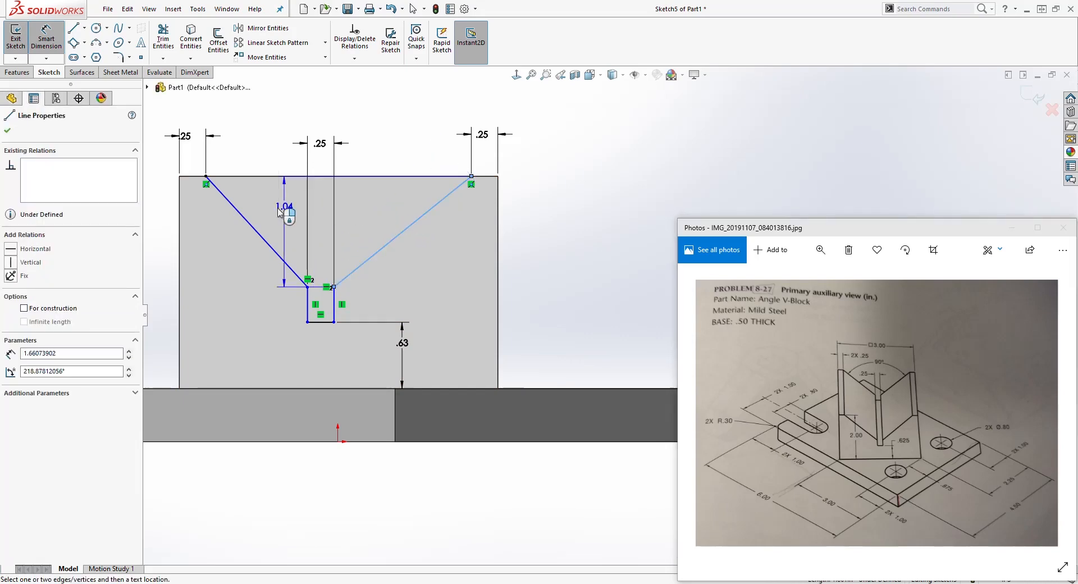
{"action": "left_click", "coordinate": [245, 218]}
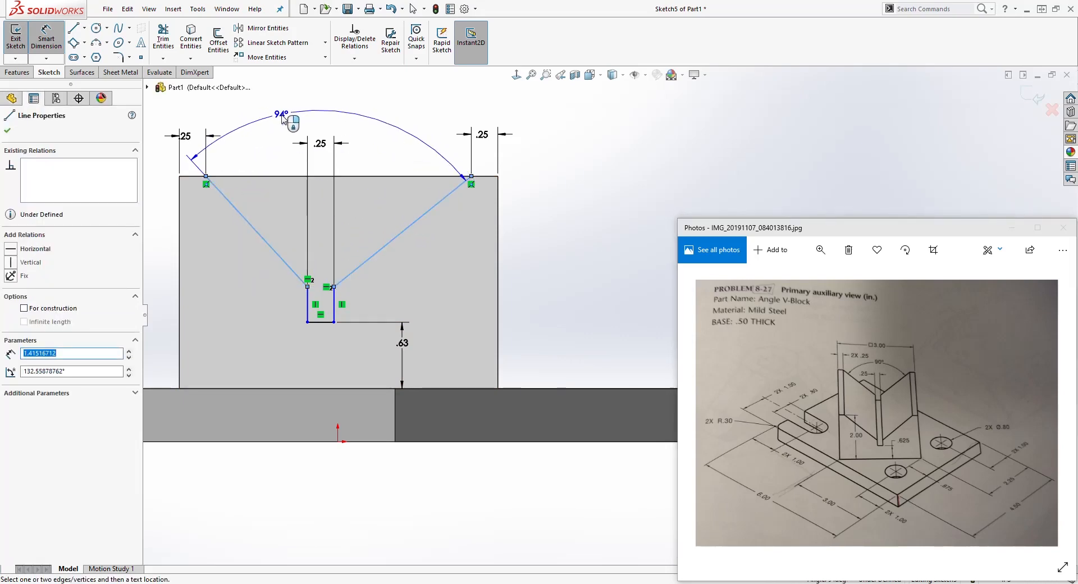
{"action": "left_click", "coordinate": [284, 131]}
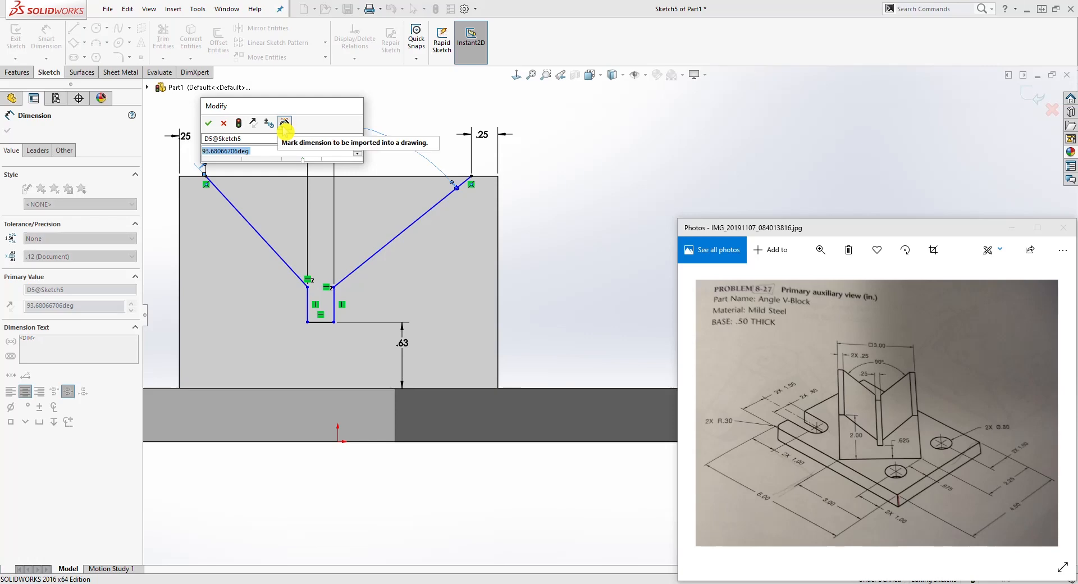
{"action": "type", "text": "9"}
{"action": "key", "text": "Return"}
{"action": "key", "text": "Escape"}
{"action": "scroll", "coordinate": [319, 307], "scroll_direction": "down", "scroll_amount": 1}
{"action": "left_click_drag", "start_coordinate": [346, 307], "coordinate": [365, 320]}
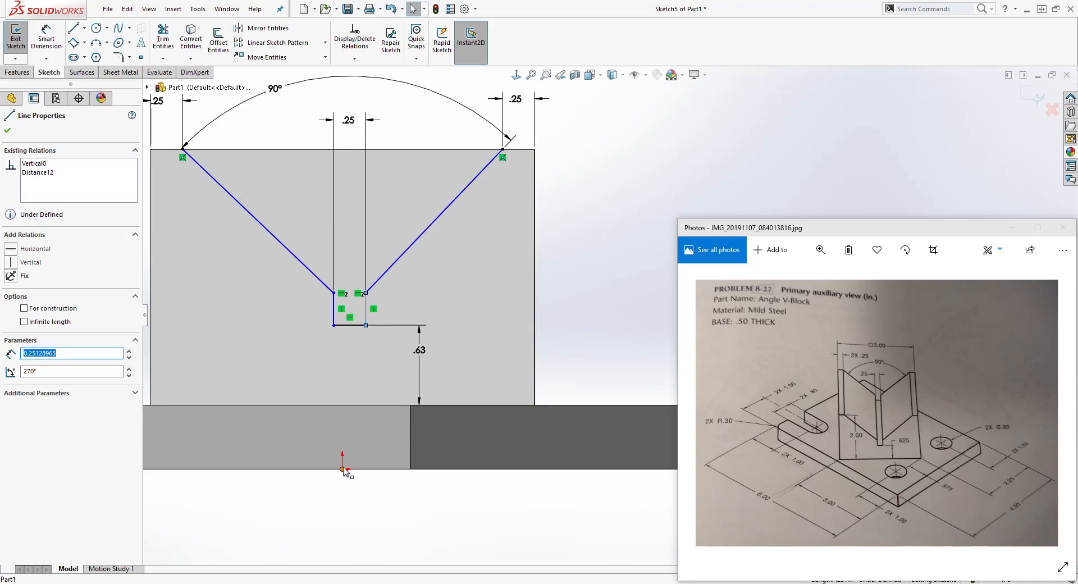
{"action": "left_click", "coordinate": [141, 58]}
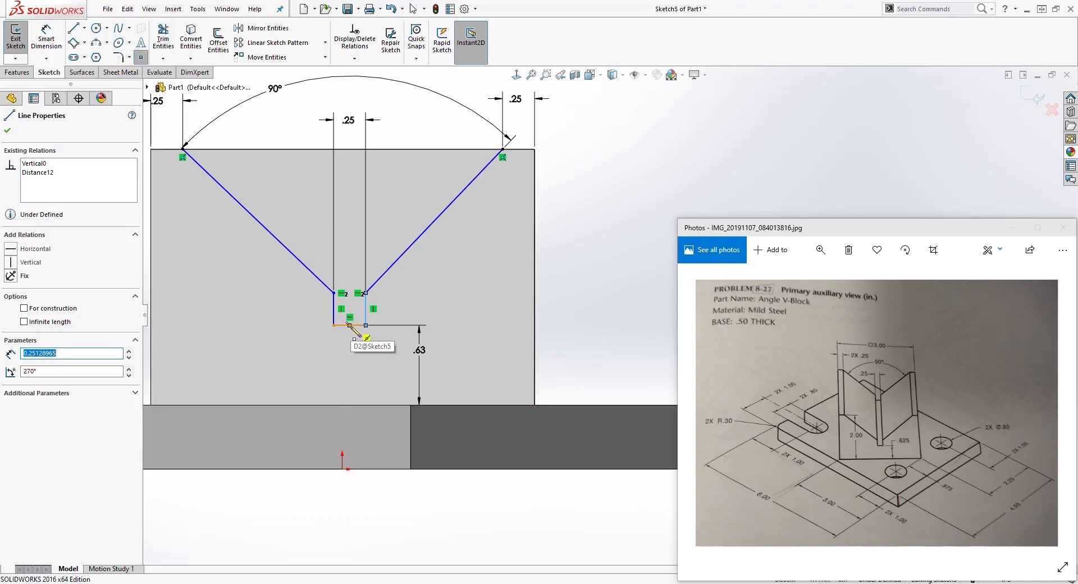
{"action": "key", "text": "Escape"}
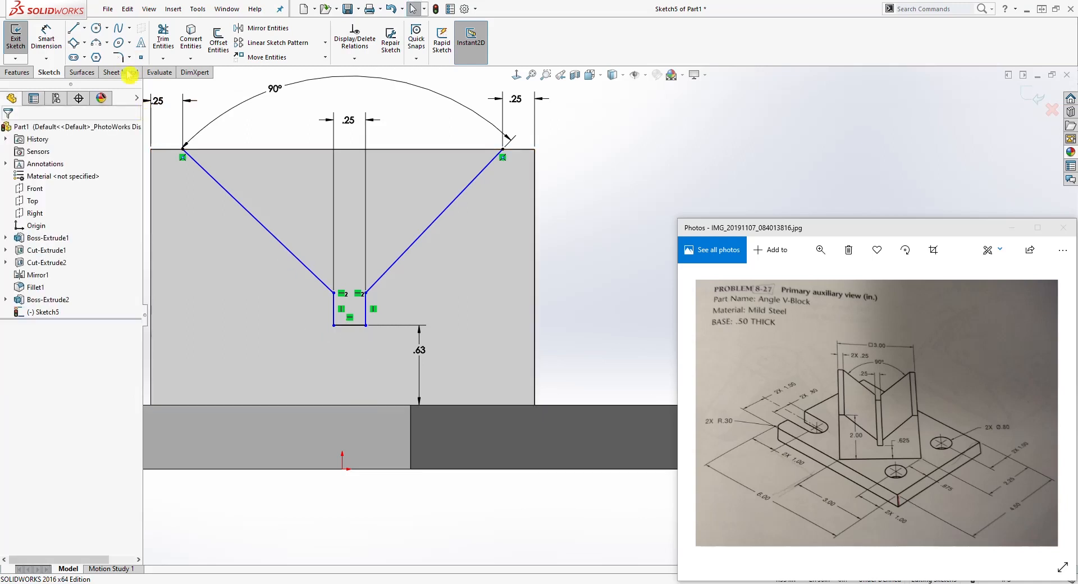
Step: Draw a line from the midpoint of the relief slot's bottom line to the origin
{"action": "left_click", "coordinate": [73, 27]}
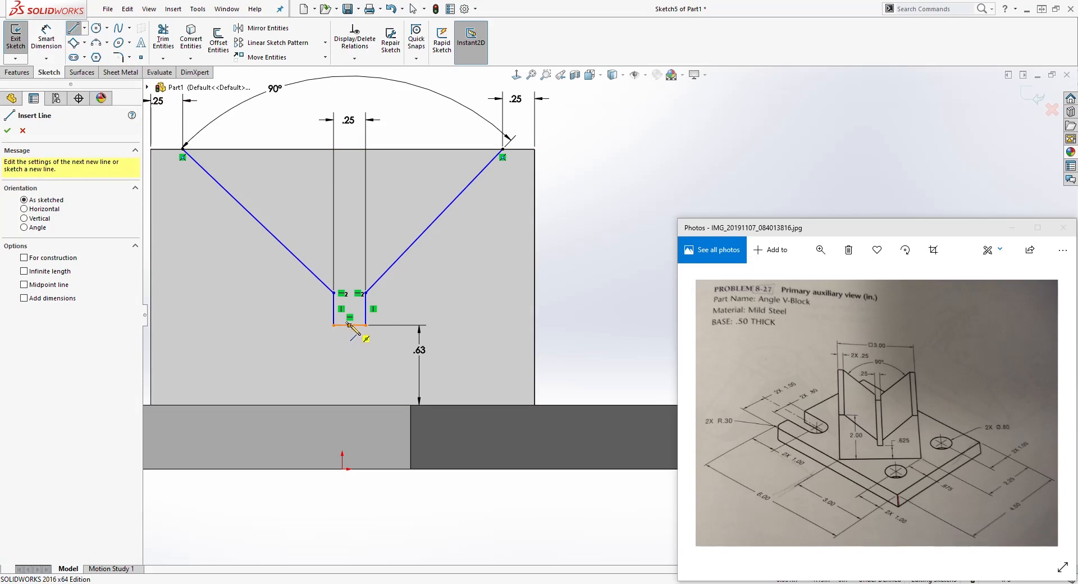
{"action": "left_click", "coordinate": [349, 325]}
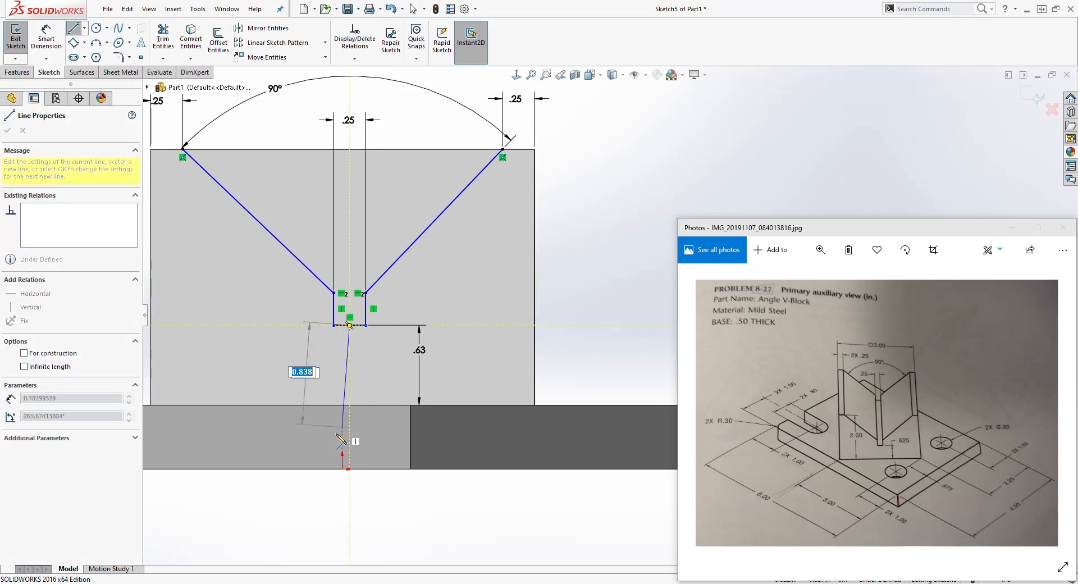
{"action": "left_click", "coordinate": [343, 468]}
{"action": "key", "text": "Escape"}
{"action": "scroll", "coordinate": [570, 273], "scroll_direction": "up", "scroll_amount": 2}
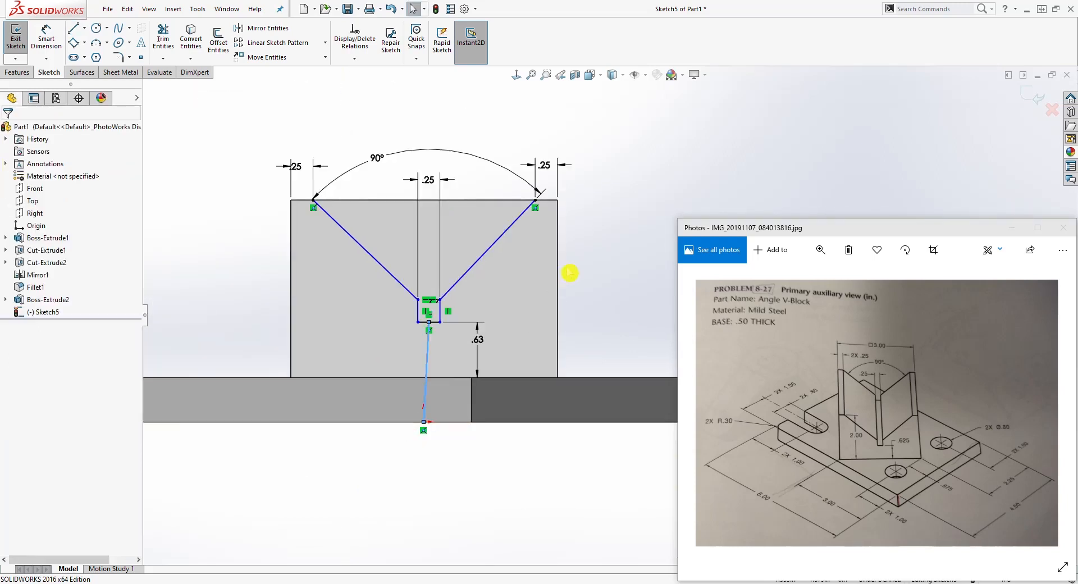
{"action": "scroll", "coordinate": [597, 277], "scroll_direction": "up", "scroll_amount": 1}
{"action": "scroll", "coordinate": [597, 278], "scroll_direction": "down", "scroll_amount": 1}
{"action": "left_click", "coordinate": [587, 305]}
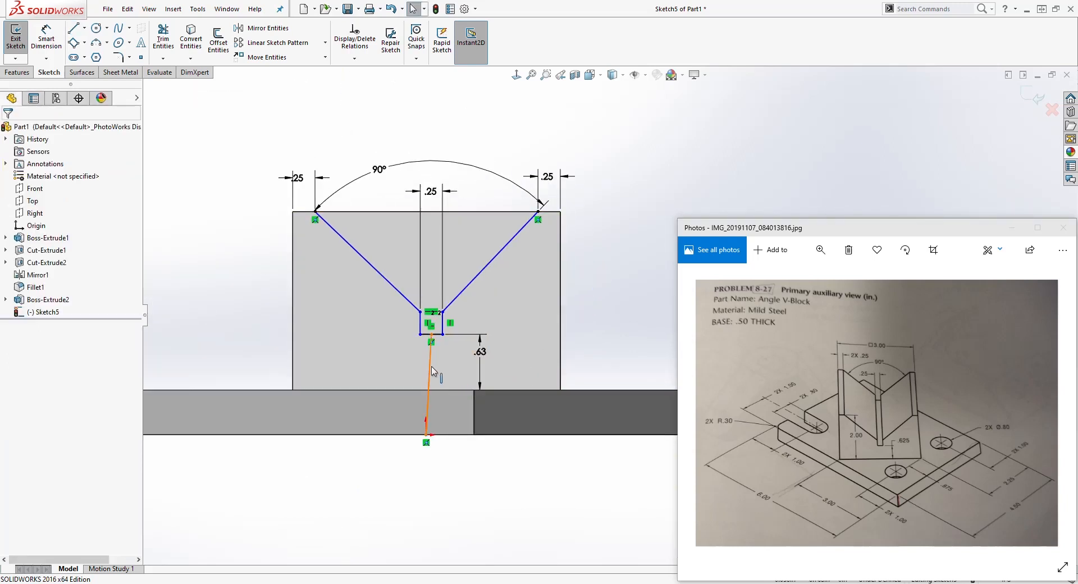
Step: Make the line between the slot's bottom midpoint and the origin vertical and turn it into construction geometry
{"action": "left_click", "coordinate": [432, 371]}
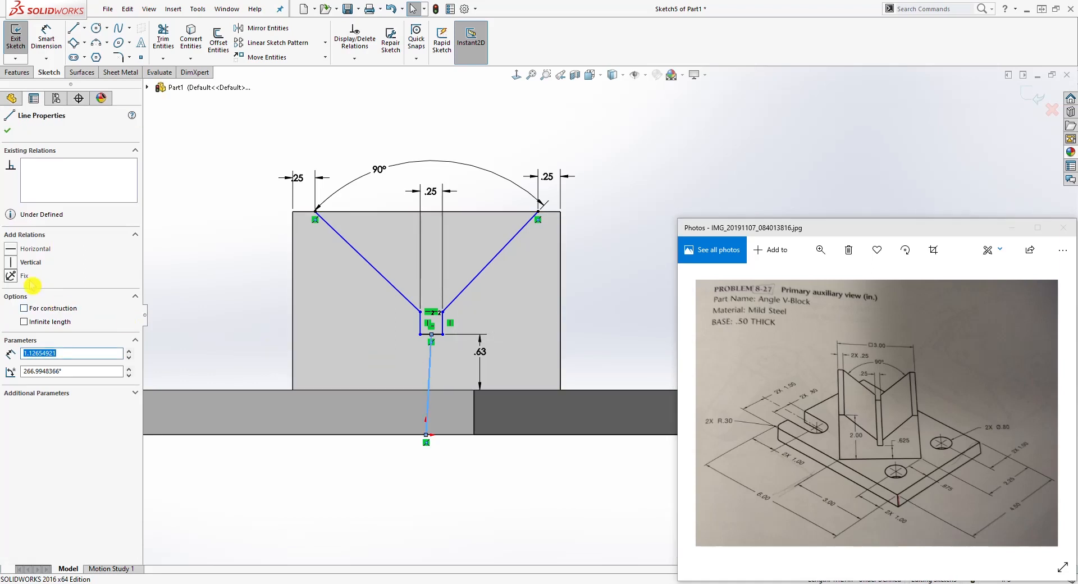
{"action": "left_click", "coordinate": [13, 263]}
{"action": "key", "text": "Escape"}
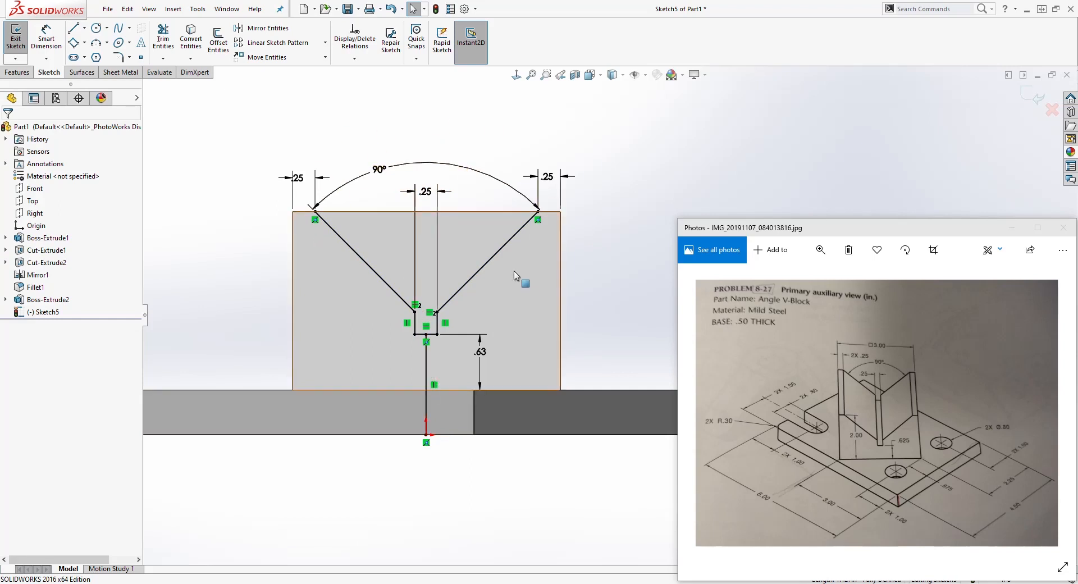
{"action": "left_click", "coordinate": [427, 368]}
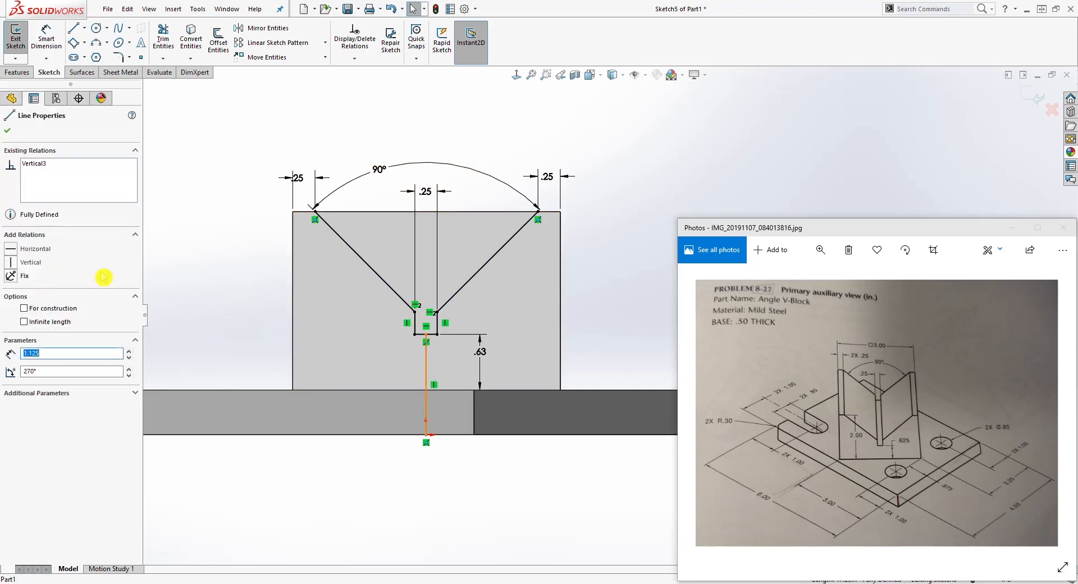
{"action": "key", "text": "Escape"}
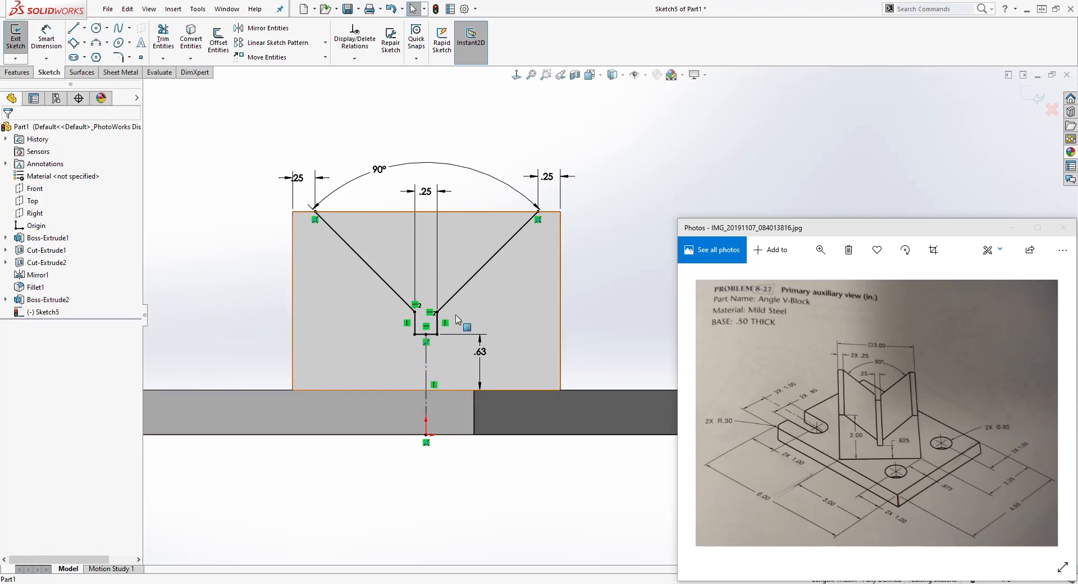
Step: Close the V profile with a horizontal line joining its two upper endpoints along the block's upper edge
{"action": "scroll", "coordinate": [563, 198], "scroll_direction": "down", "scroll_amount": 1}
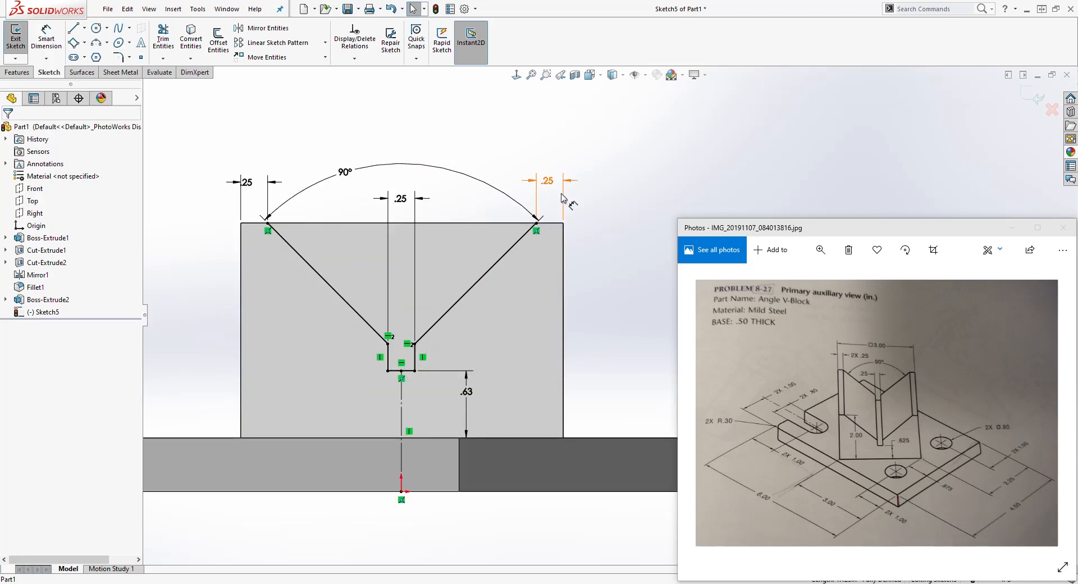
{"action": "left_click", "coordinate": [82, 30]}
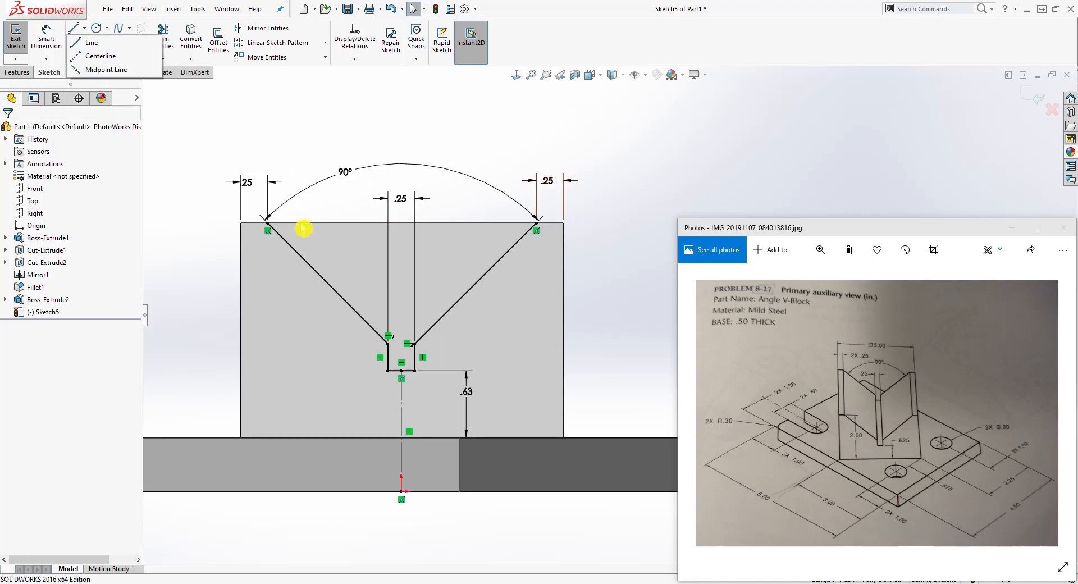
{"action": "left_click", "coordinate": [87, 42]}
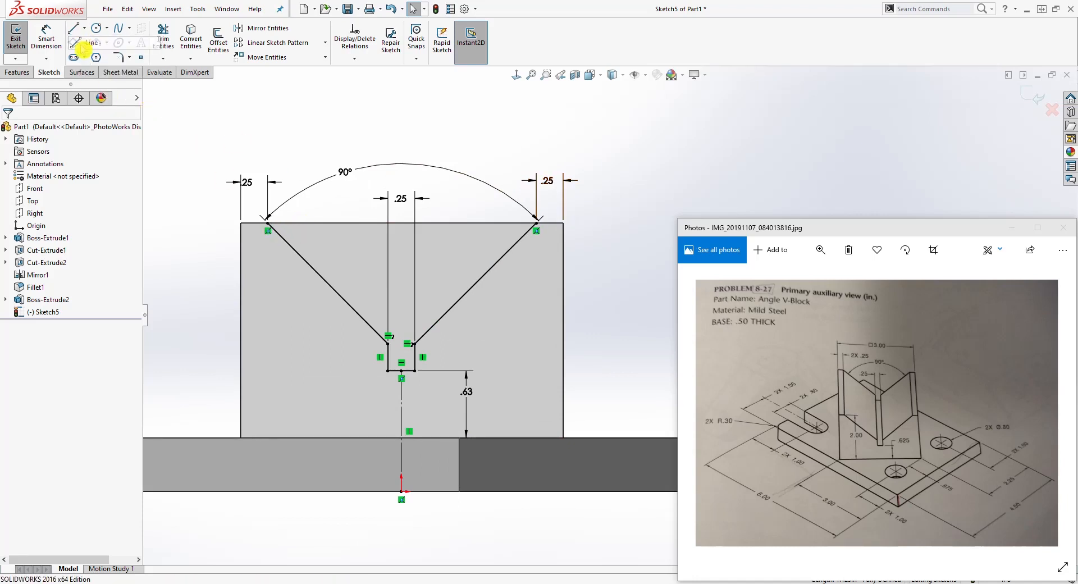
{"action": "left_click", "coordinate": [269, 224]}
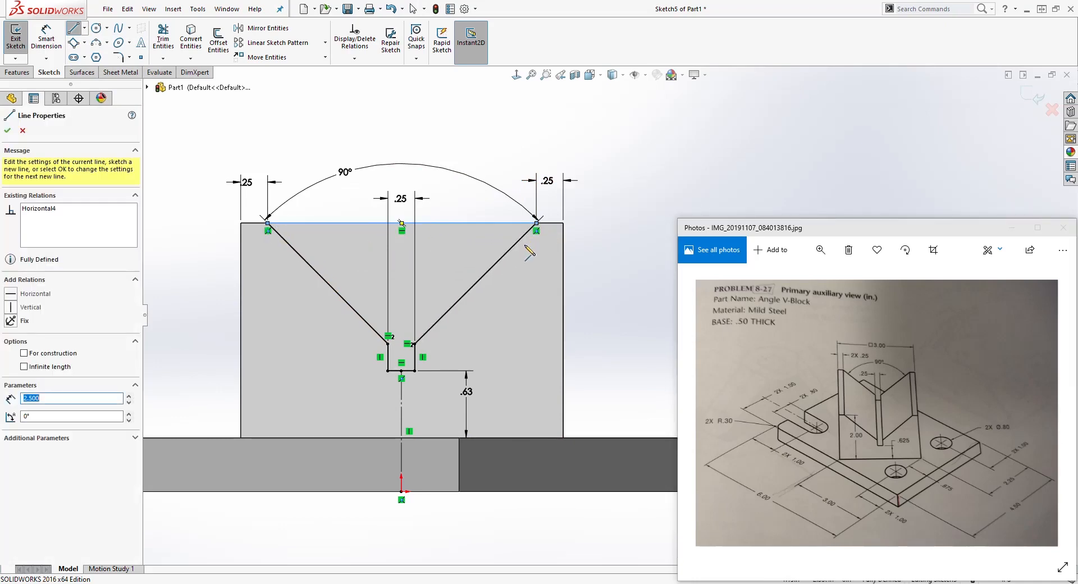
{"action": "key", "text": "Escape"}
Step: Cut-extrude the closed V profile through the block with the Up To Next end condition
{"action": "middle_click_drag", "start_coordinate": [540, 323], "coordinate": [540, 358]}
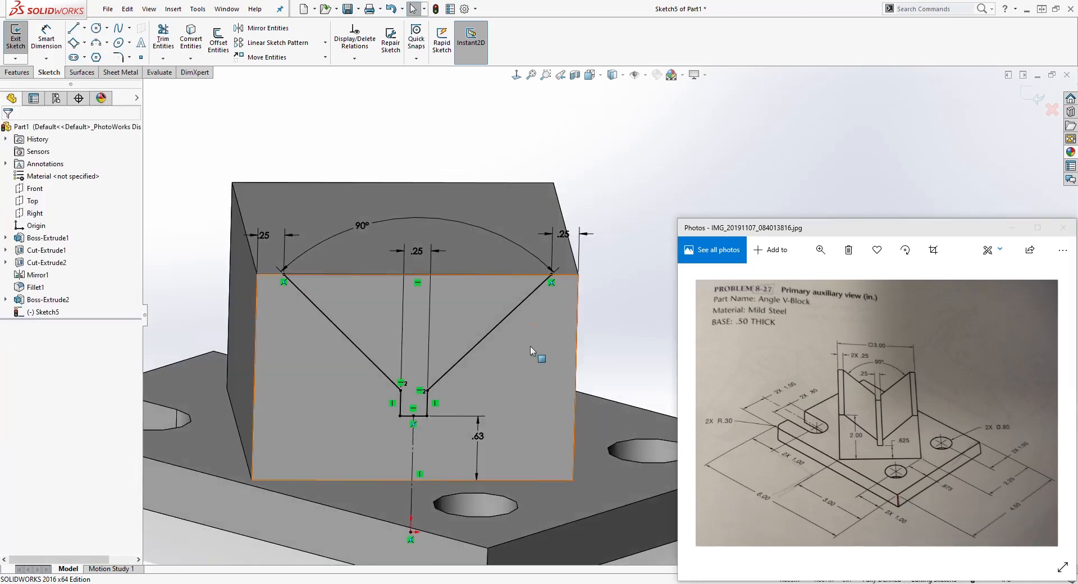
{"action": "left_click", "coordinate": [17, 72]}
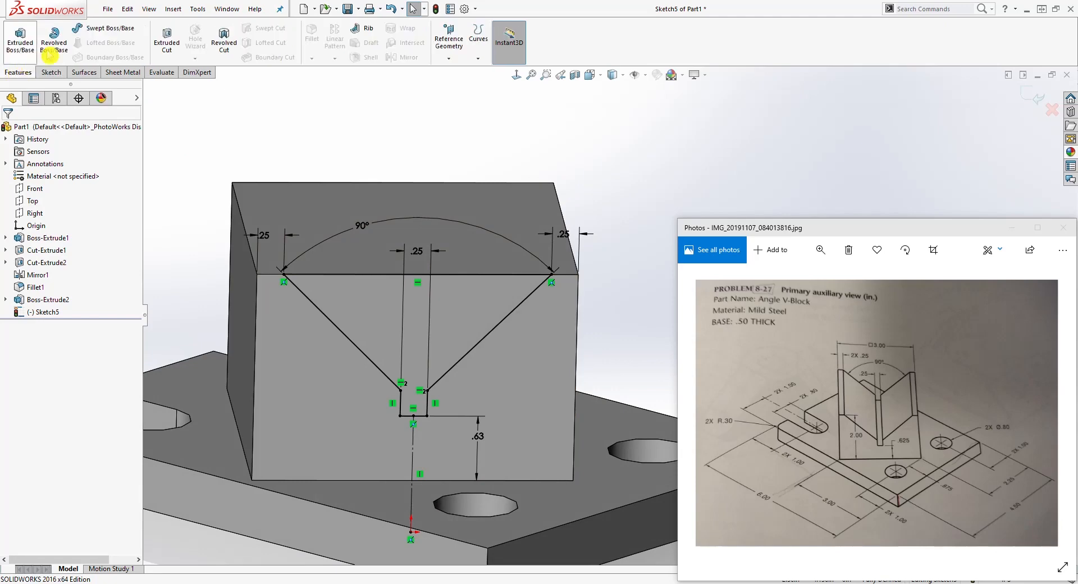
{"action": "left_click", "coordinate": [167, 39]}
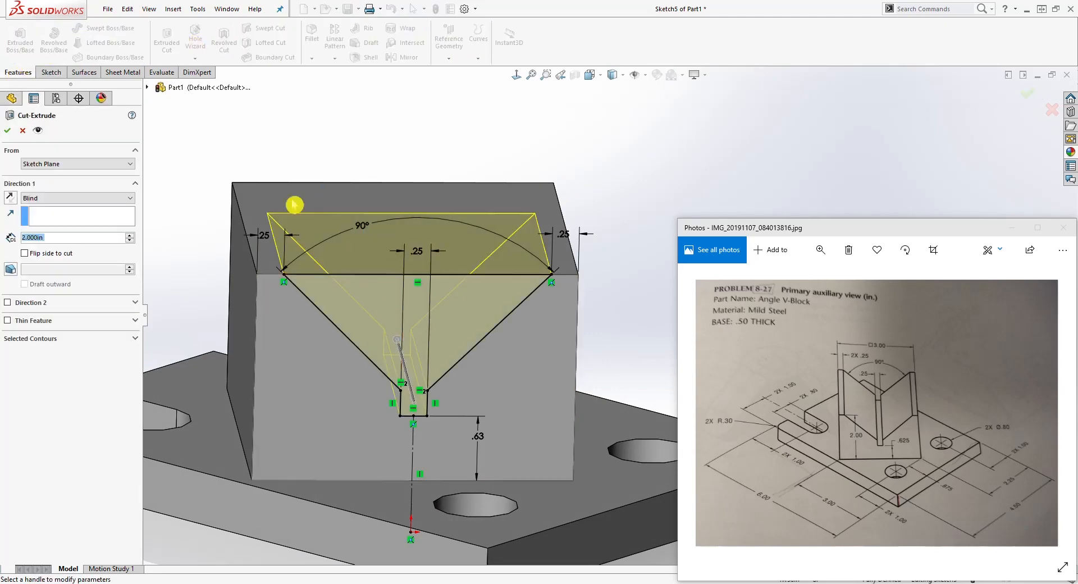
{"action": "left_click", "coordinate": [88, 198]}
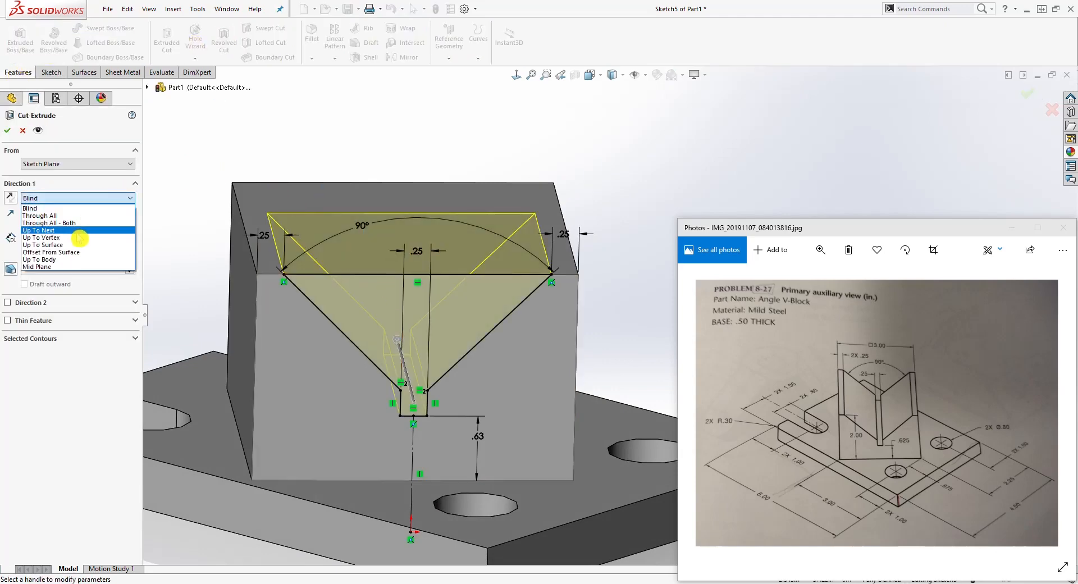
{"action": "left_click", "coordinate": [77, 233]}
{"action": "mouse_move", "coordinate": [308, 261]}
{"action": "middle_mouse_down"}
{"action": "mouse_move", "coordinate": [390, 267]}
{"action": "mouse_move", "coordinate": [314, 262]}
{"action": "middle_mouse_up"}
{"action": "left_click", "coordinate": [8, 130]}
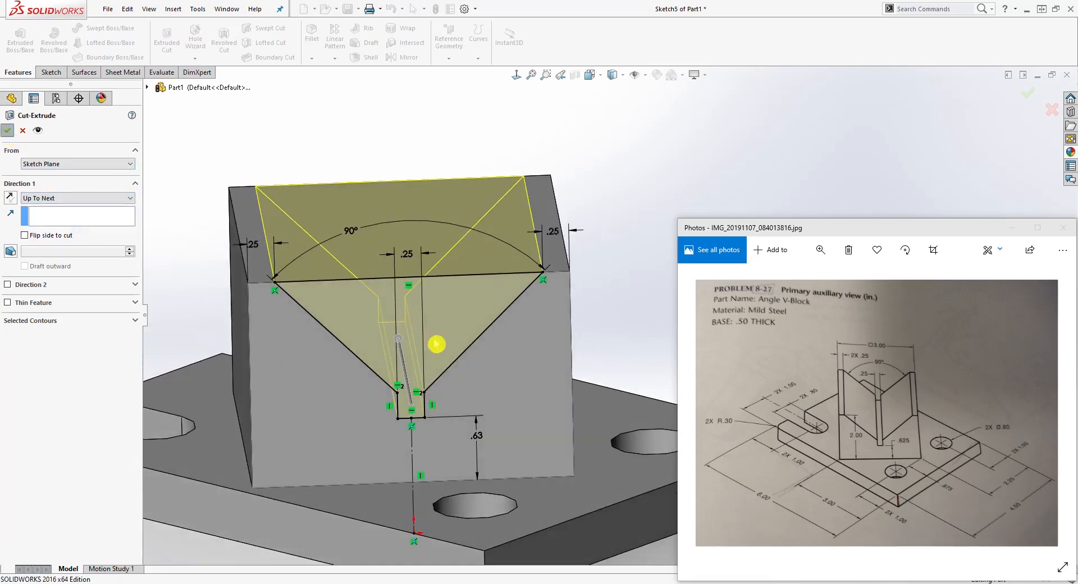
{"action": "left_click", "coordinate": [747, 140]}
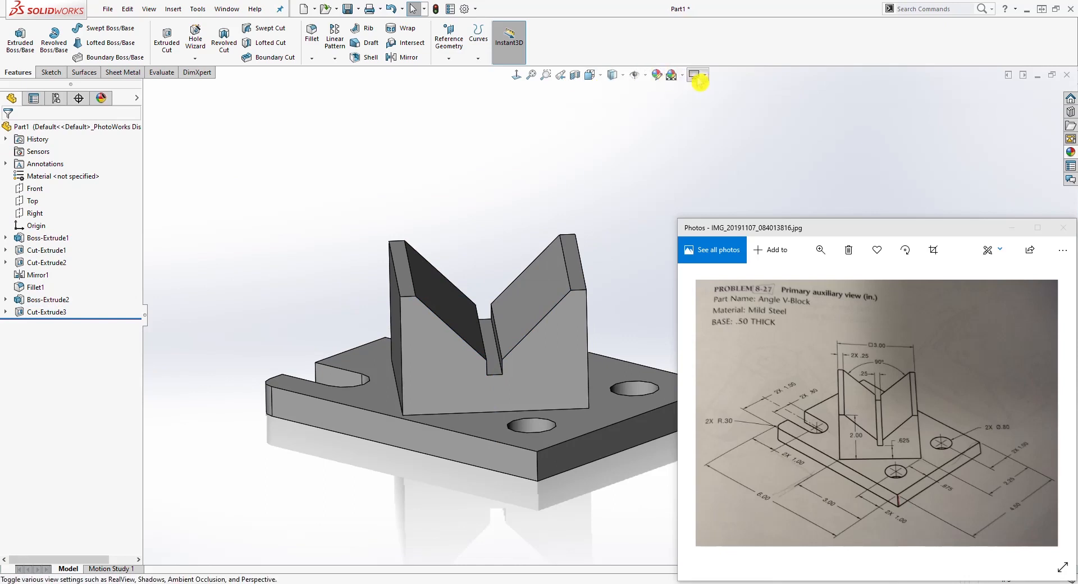
Step: Show the whole V-block part in the Trimetric view, clear of the reference drawing
{"action": "mouse_move", "coordinate": [697, 79]}
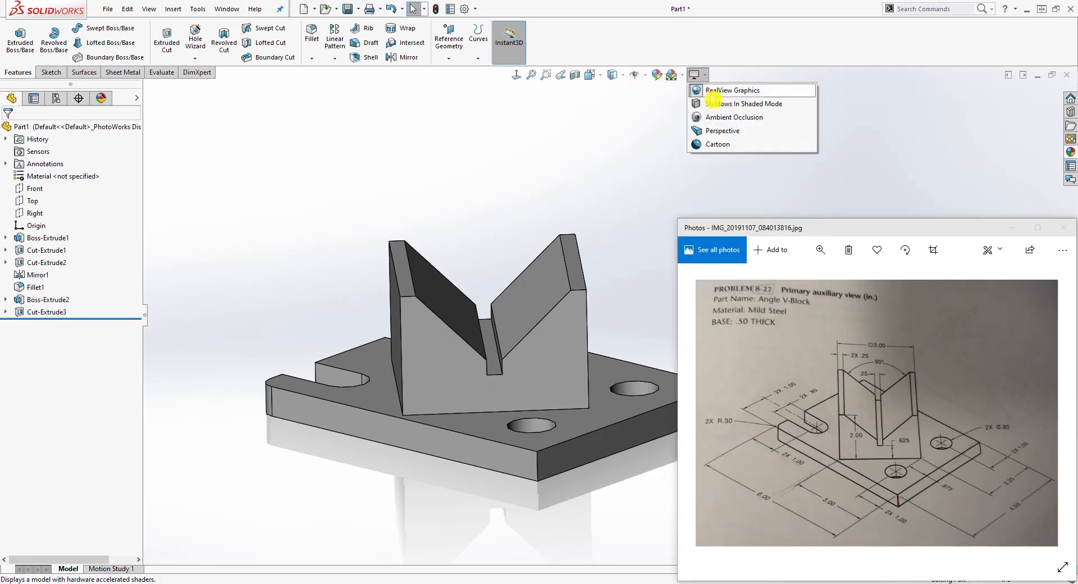
{"action": "mouse_move", "coordinate": [591, 75]}
{"action": "left_click", "coordinate": [655, 108]}
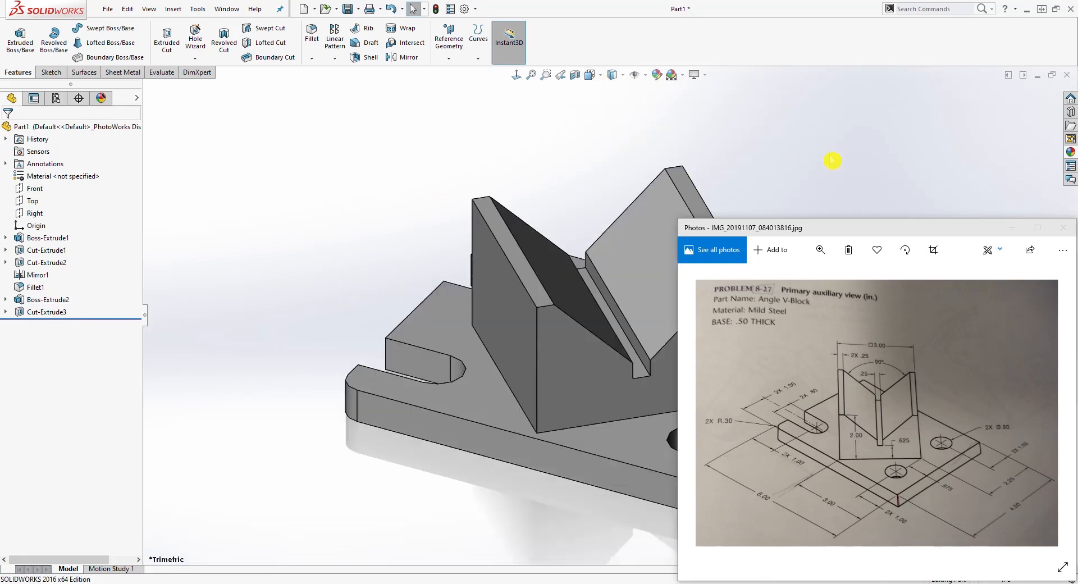
{"action": "middle_click_drag", "start_coordinate": [906, 166], "coordinate": [677, 113], "text": "ctrl"}
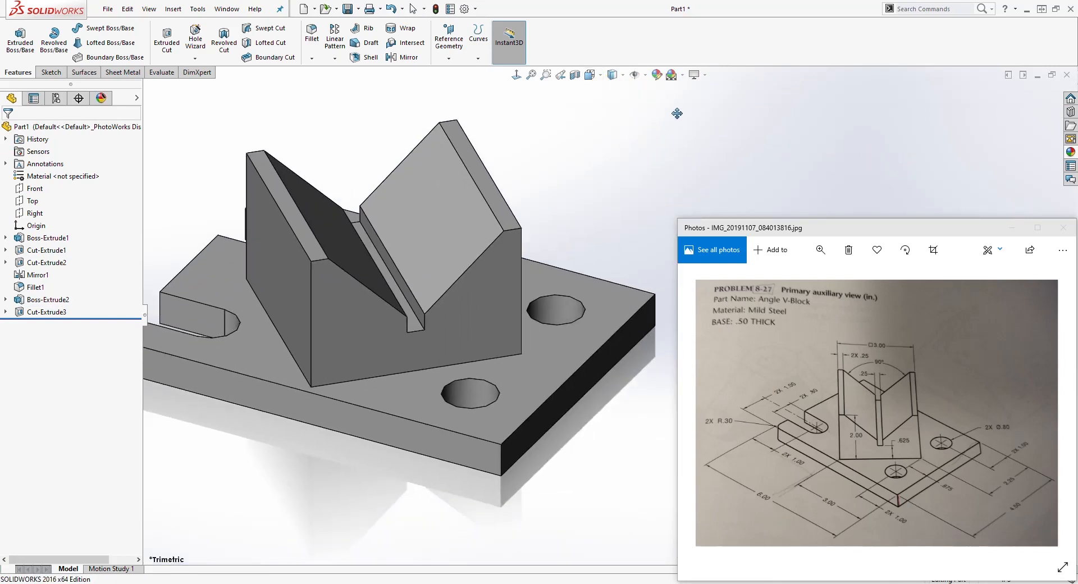
{"action": "scroll", "coordinate": [604, 314], "scroll_direction": "up", "scroll_amount": 1}
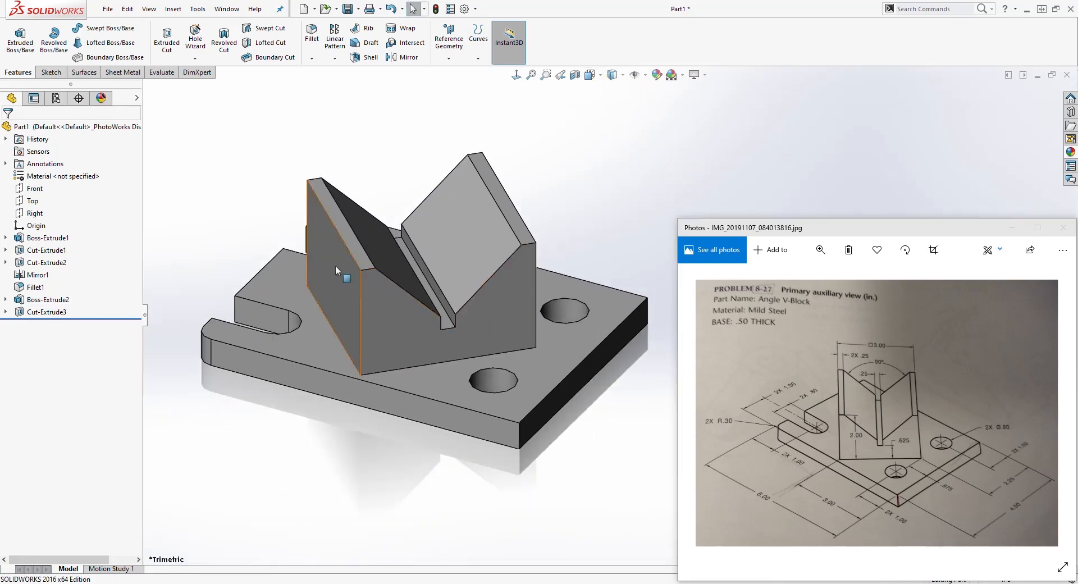